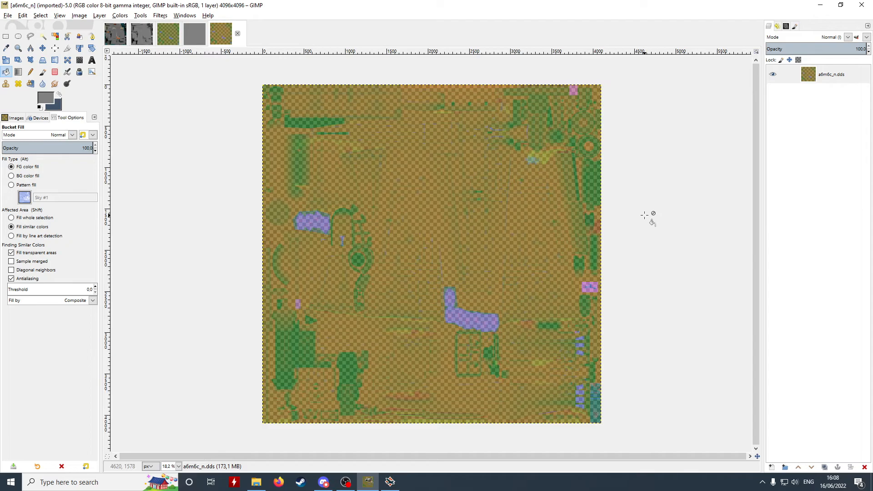
# Decompose the a6m6c_n.dds normal map into separate layers using the RGBA color model.
pyautogui.click(120, 16)
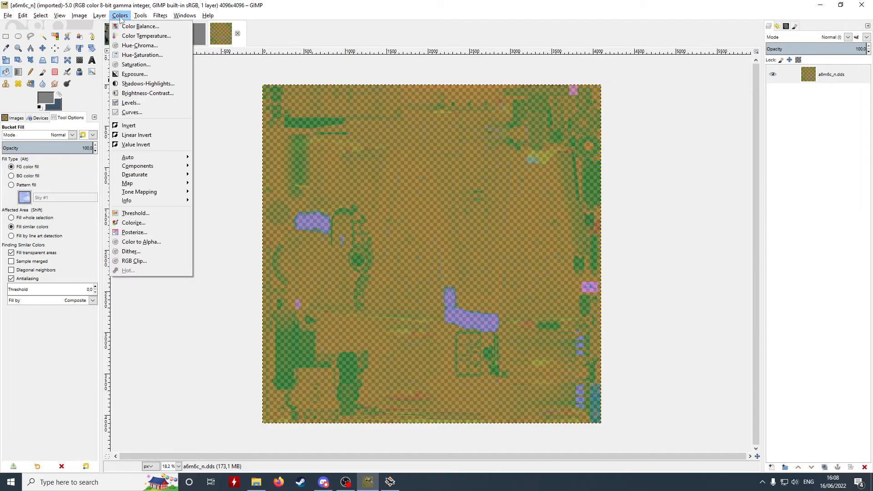
pyautogui.moveTo(154, 168)
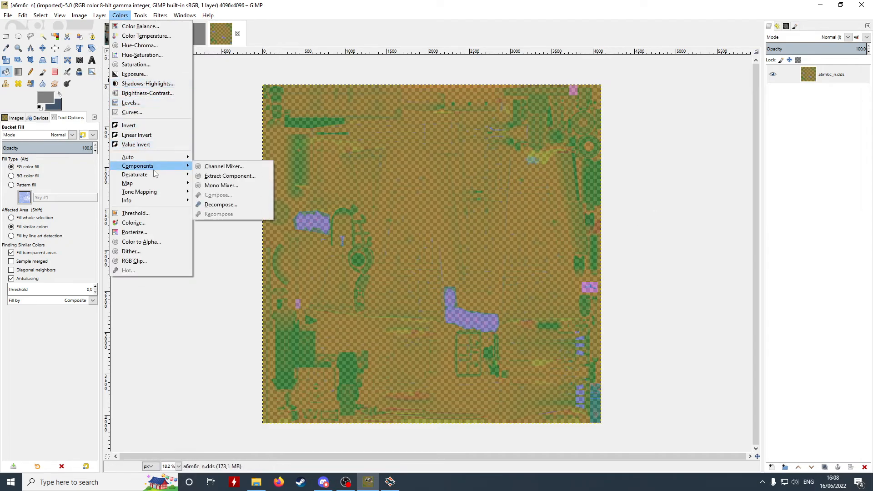
pyautogui.click(221, 205)
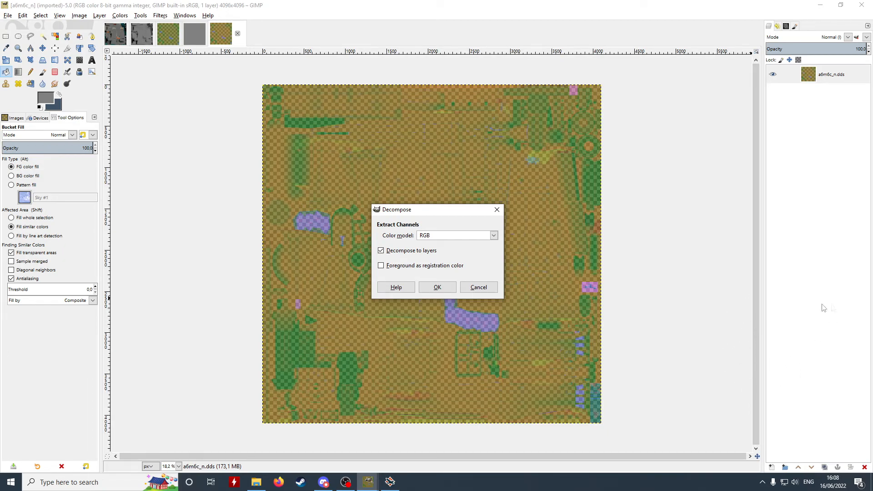
pyautogui.click(456, 235)
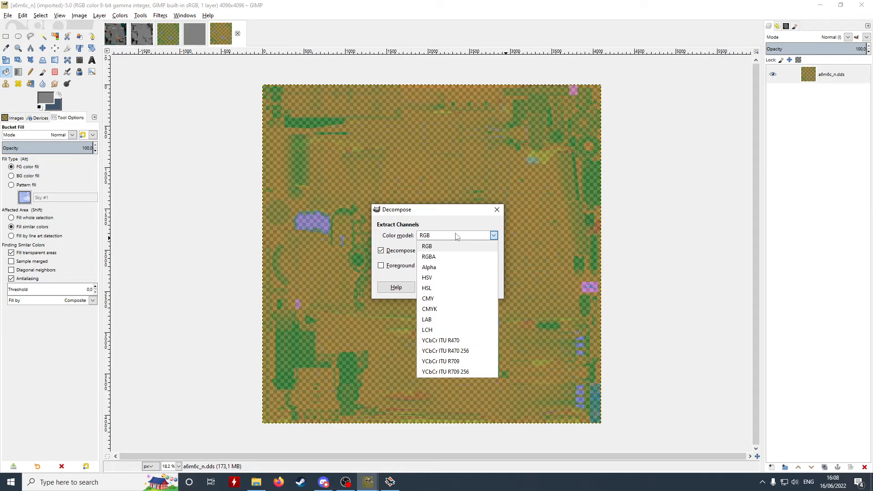
pyautogui.click(445, 255)
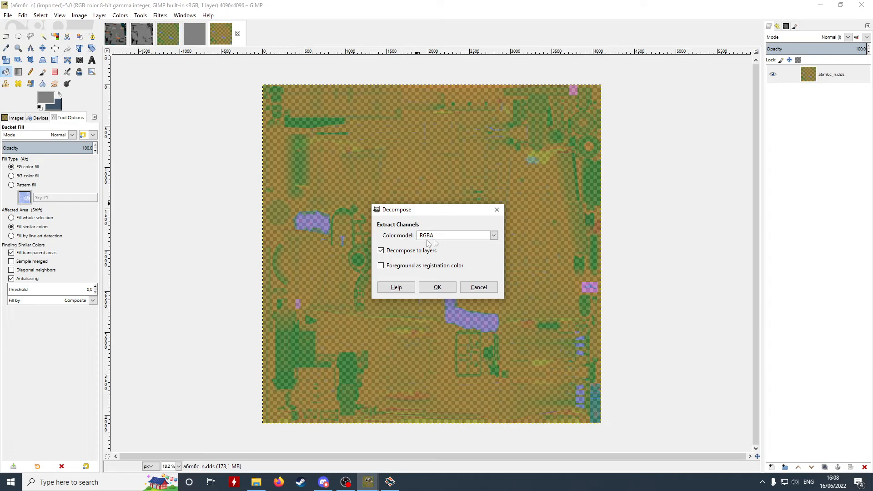
pyautogui.click(449, 288)
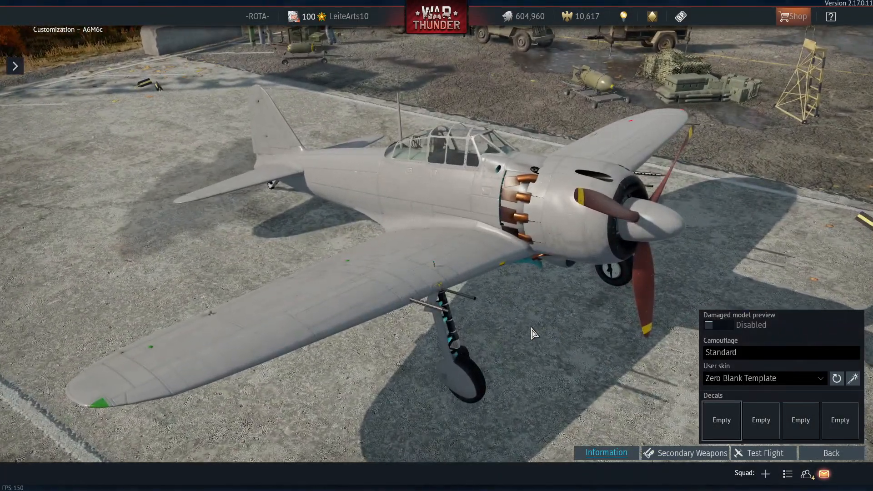
# Switch to War Thunder and examine the surface reflections of the Zero Blank Template skin from several angles.
pyautogui.moveTo(407, 265); pyautogui.dragTo(464, 259)
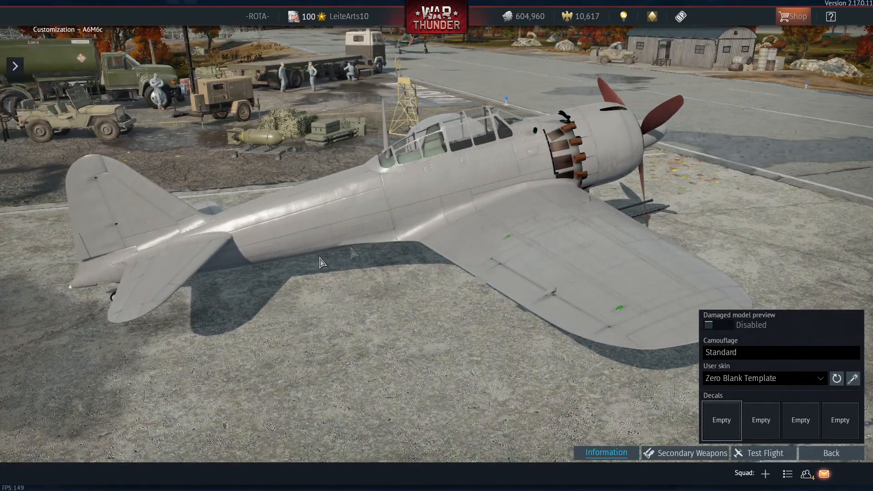
pyautogui.moveTo(412, 211); pyautogui.dragTo(392, 212)
pyautogui.scroll(5, 392, 212)
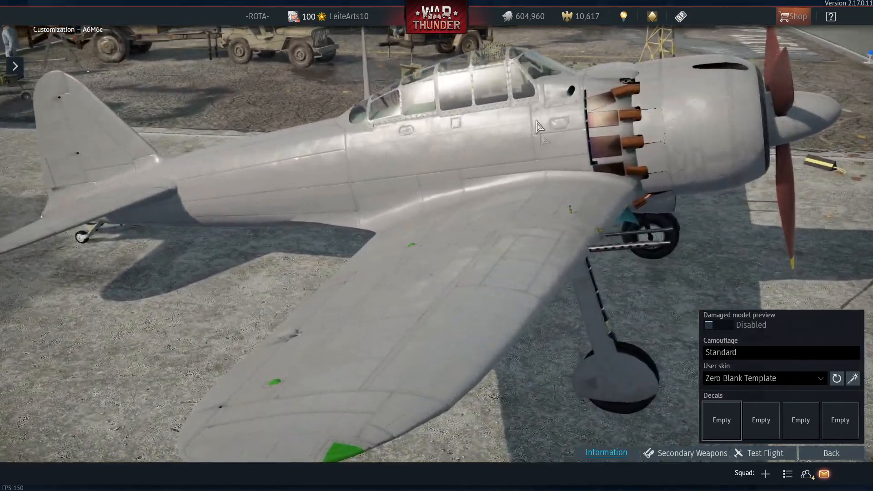
pyautogui.moveTo(546, 133); pyautogui.dragTo(499, 146)
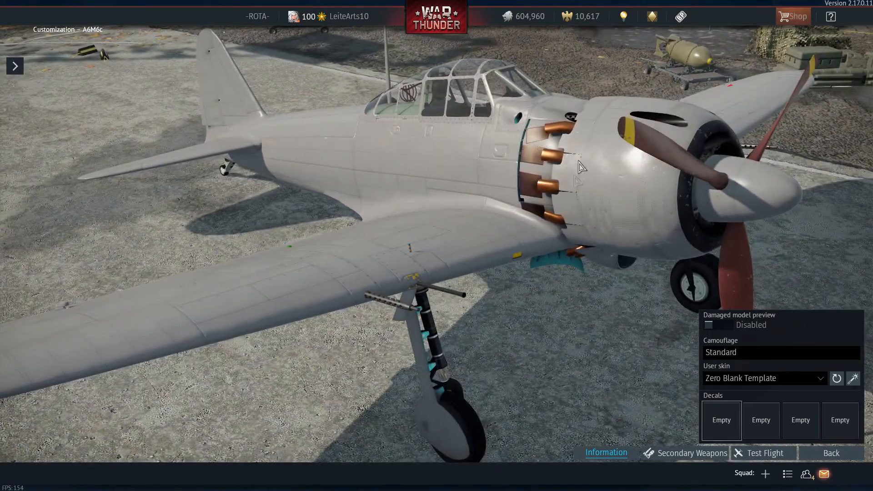
pyautogui.moveTo(600, 173); pyautogui.dragTo(359, 191)
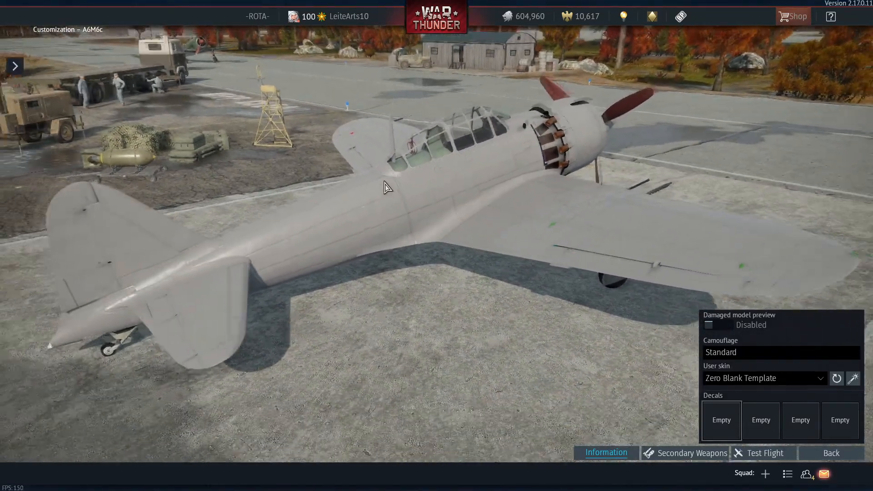
pyautogui.scroll(-3, 437, 216)
pyautogui.moveTo(471, 210); pyautogui.dragTo(434, 228)
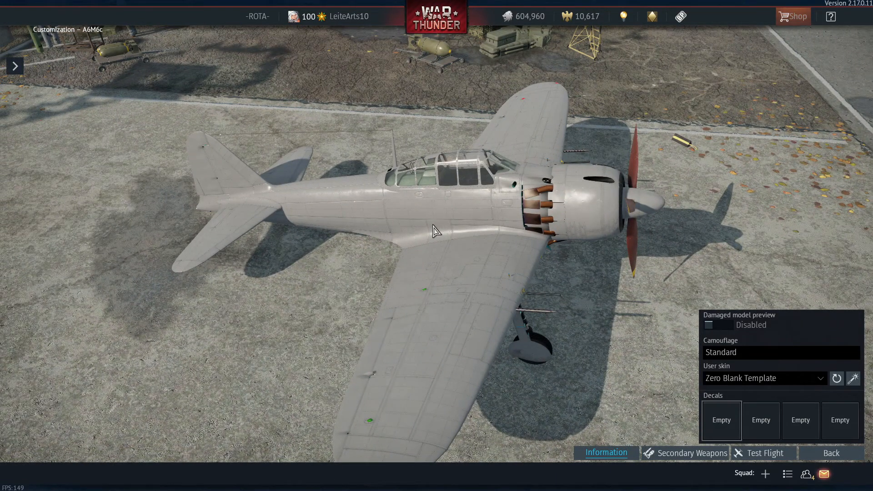
pyautogui.moveTo(455, 222); pyautogui.dragTo(442, 220)
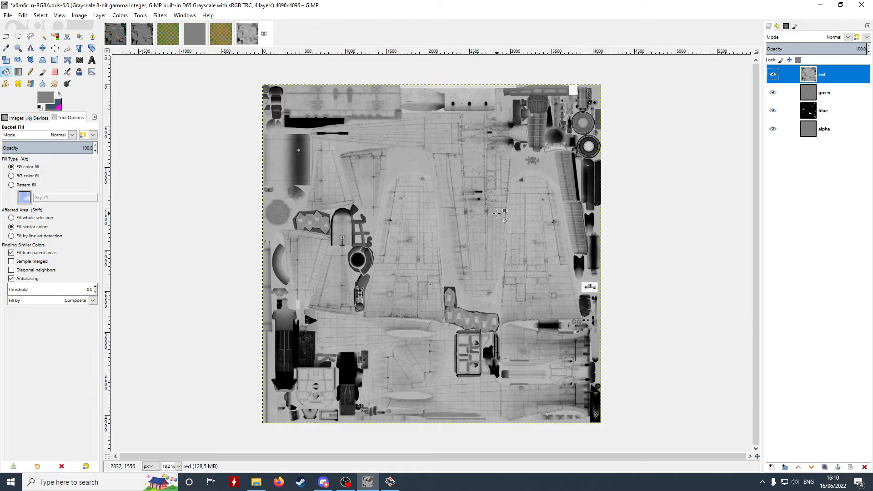
# Hide the red and green channel layers to inspect the channels beneath them.
pyautogui.click(773, 74)
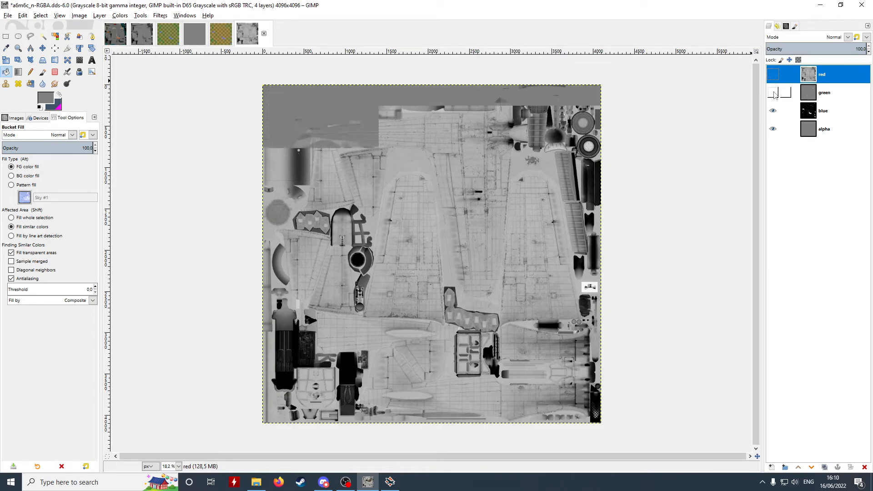
pyautogui.click(772, 93)
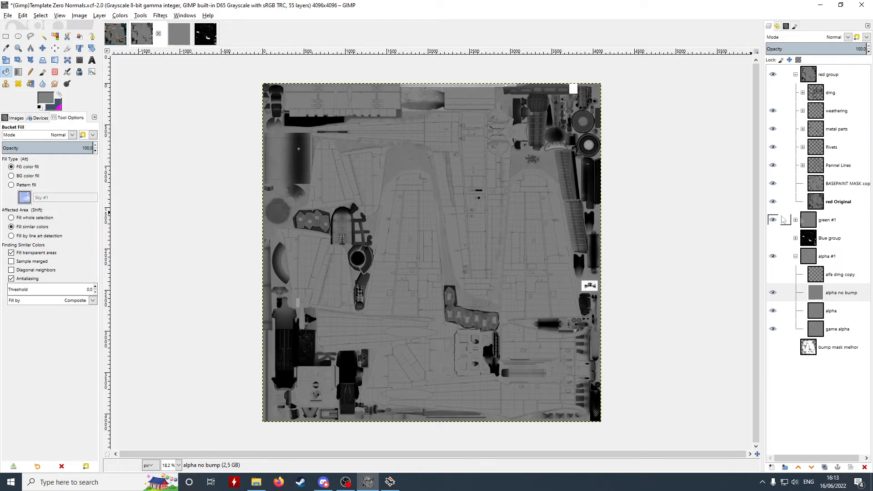
# Add a transparent layer named "test glossy layer" above BASEPAINT MASK copy in the template, and select the base-paint areas by color.
pyautogui.click(796, 257)
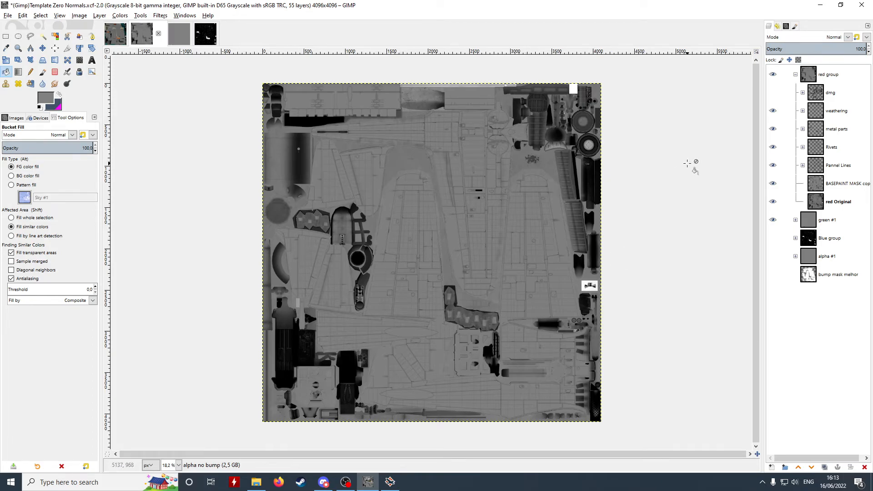
pyautogui.click(846, 183)
pyautogui.rightClick(846, 184)
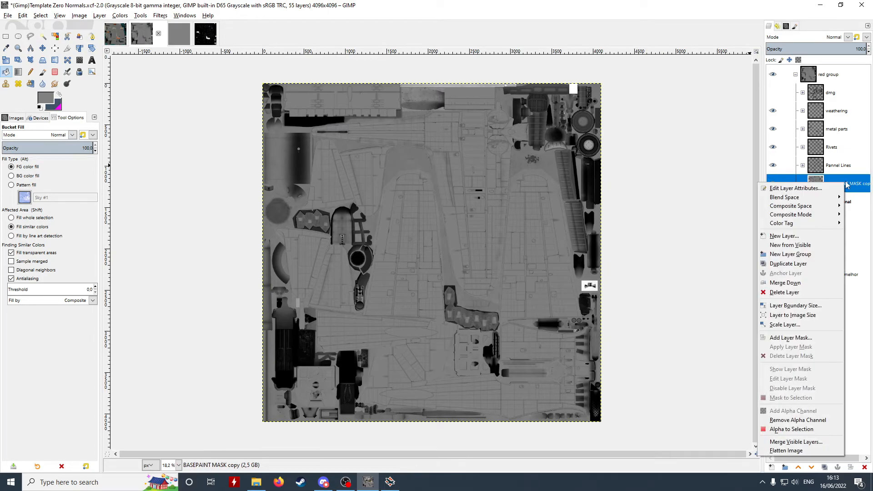
pyautogui.click(788, 237)
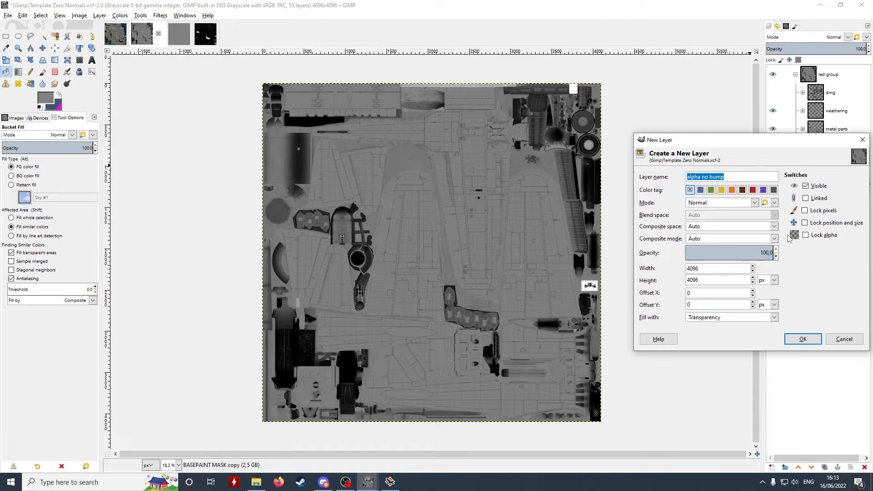
pyautogui.press('Return')
pyautogui.click(55, 36)
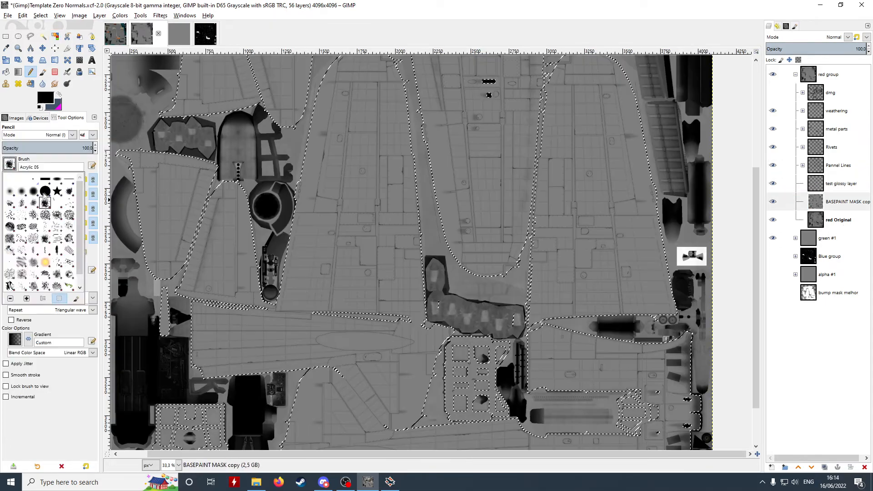
pyautogui.press('1')
pyautogui.moveTo(226, 276); pyautogui.dragTo(225, 296)
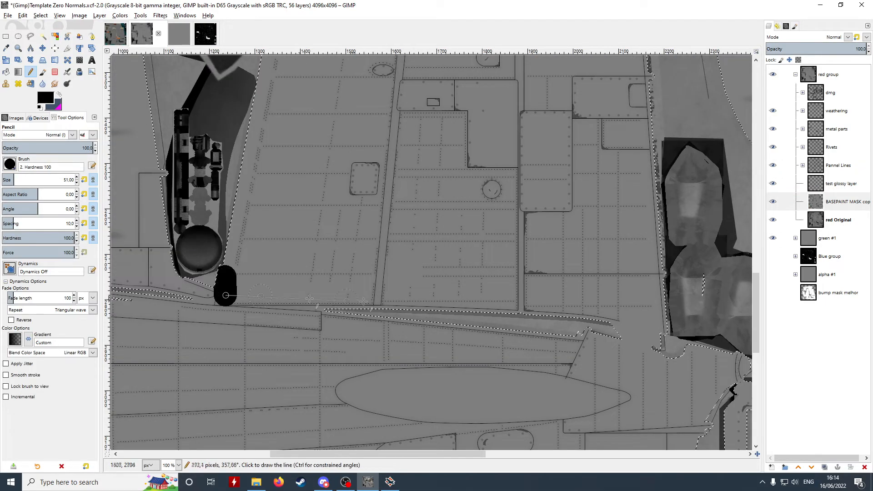
pyautogui.keyDown('shift'); pyautogui.click(561, 307); pyautogui.keyUp('shift')
pyautogui.keyDown('shift'); pyautogui.click(634, 320); pyautogui.keyUp('shift')
pyautogui.keyDown('shift'); pyautogui.click(662, 327); pyautogui.keyUp('shift')
pyautogui.hotkey('ctrl', 'z')
pyautogui.hotkey('ctrl', 'z')
pyautogui.hotkey('ctrl', 'z')
pyautogui.hotkey('ctrl', 'z')
pyautogui.hotkey('ctrl', 'z')
# On the test glossy layer, outline the first wing in black with straight Pencil strokes using the 51 px Hardness 100 brush.
pyautogui.click(841, 184)
pyautogui.click(224, 267)
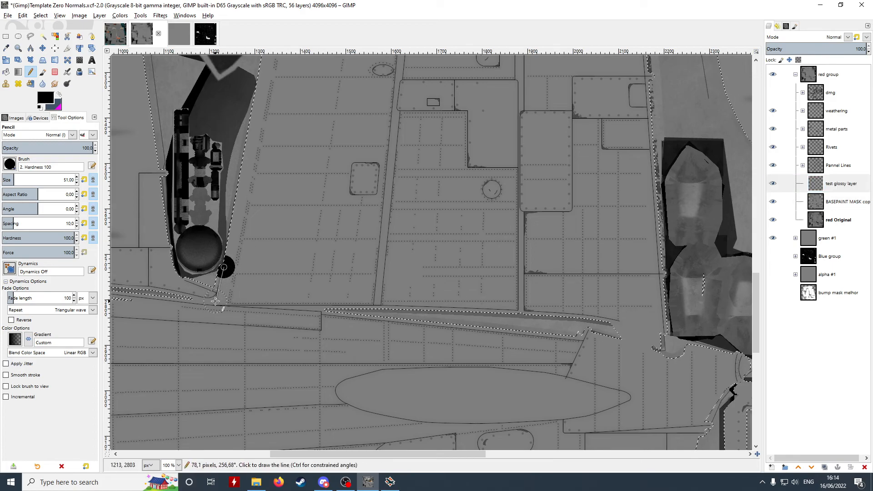
pyautogui.keyDown('shift'); pyautogui.click(216, 302); pyautogui.keyUp('shift')
pyautogui.keyDown('shift'); pyautogui.click(494, 304); pyautogui.keyUp('shift')
pyautogui.keyDown('shift'); pyautogui.click(561, 305); pyautogui.keyUp('shift')
pyautogui.keyDown('shift'); pyautogui.click(617, 316); pyautogui.keyUp('shift')
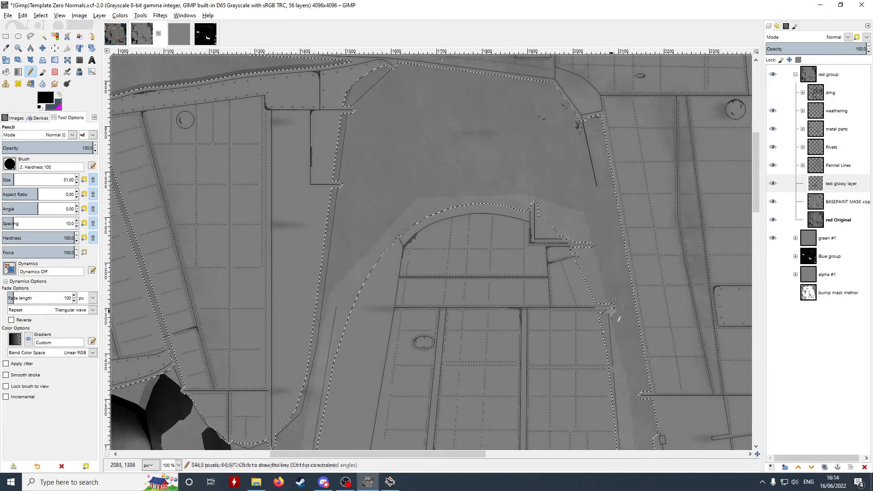
pyautogui.keyDown('shift'); pyautogui.click(612, 311); pyautogui.keyUp('shift')
pyautogui.keyDown('shift'); pyautogui.click(571, 249); pyautogui.keyUp('shift')
pyautogui.keyDown('shift'); pyautogui.click(534, 203); pyautogui.keyUp('shift')
pyautogui.keyDown('shift'); pyautogui.click(473, 203); pyautogui.keyUp('shift')
pyautogui.keyDown('shift'); pyautogui.click(401, 238); pyautogui.keyUp('shift')
pyautogui.keyDown('shift'); pyautogui.click(346, 340); pyautogui.keyUp('shift')
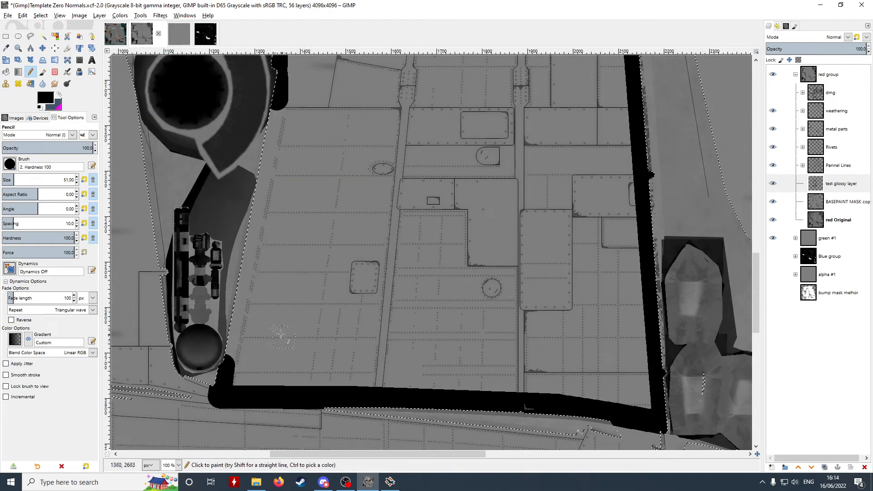
pyautogui.keyDown('shift'); pyautogui.click(222, 362); pyautogui.keyUp('shift')
# Outline the second wing in black with straight Pencil strokes along its tip, edges and root on the test glossy layer.
pyautogui.click(311, 159)
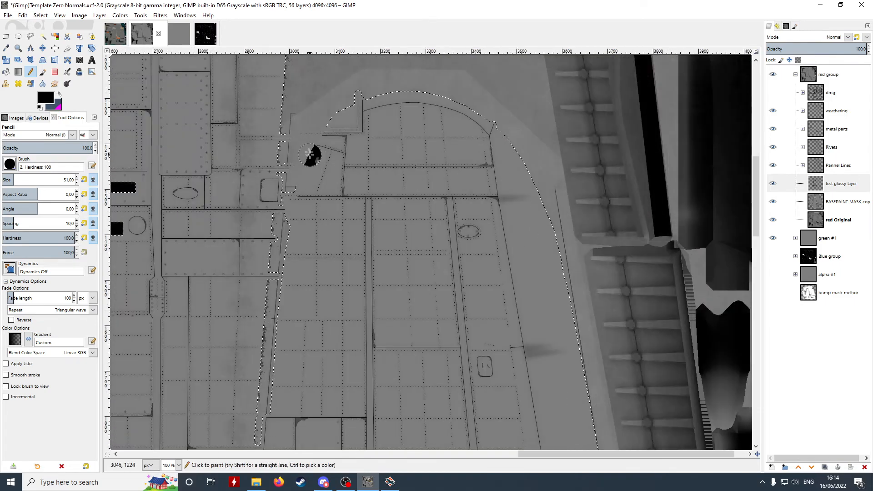
pyautogui.keyDown('shift'); pyautogui.click(357, 98); pyautogui.keyUp('shift')
pyautogui.keyDown('shift'); pyautogui.click(432, 98); pyautogui.keyUp('shift')
pyautogui.keyDown('shift'); pyautogui.click(510, 150); pyautogui.keyUp('shift')
pyautogui.keyDown('shift'); pyautogui.click(560, 291); pyautogui.keyUp('shift')
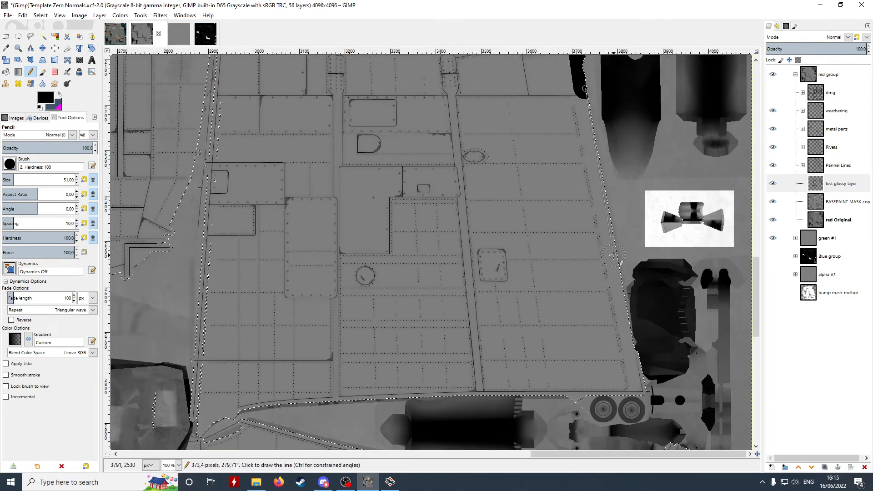
pyautogui.keyDown('shift'); pyautogui.click(643, 389); pyautogui.keyUp('shift')
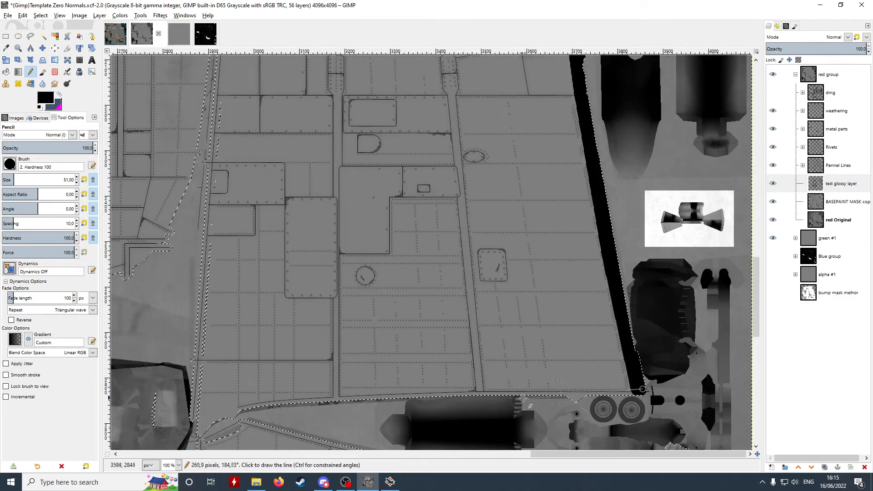
pyautogui.keyDown('shift'); pyautogui.click(471, 391); pyautogui.keyUp('shift')
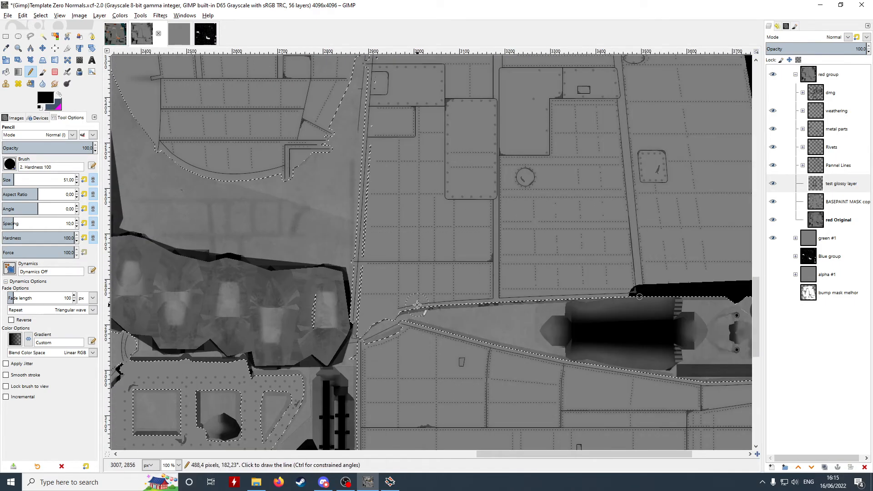
pyautogui.keyDown('shift'); pyautogui.click(412, 300); pyautogui.keyUp('shift')
pyautogui.keyDown('shift'); pyautogui.click(368, 324); pyautogui.keyUp('shift')
pyautogui.keyDown('shift'); pyautogui.click(372, 286); pyautogui.keyUp('shift')
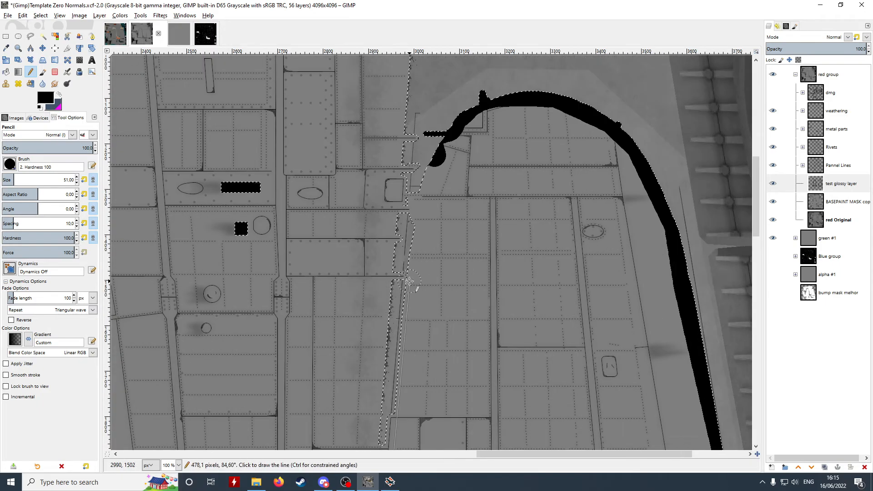
pyautogui.keyDown('shift'); pyautogui.click(409, 282); pyautogui.keyUp('shift')
pyautogui.keyDown('shift'); pyautogui.click(434, 184); pyautogui.keyUp('shift')
# Bucket-fill the interiors of both outlined wings with black.
pyautogui.hotkey('shift', 'b')
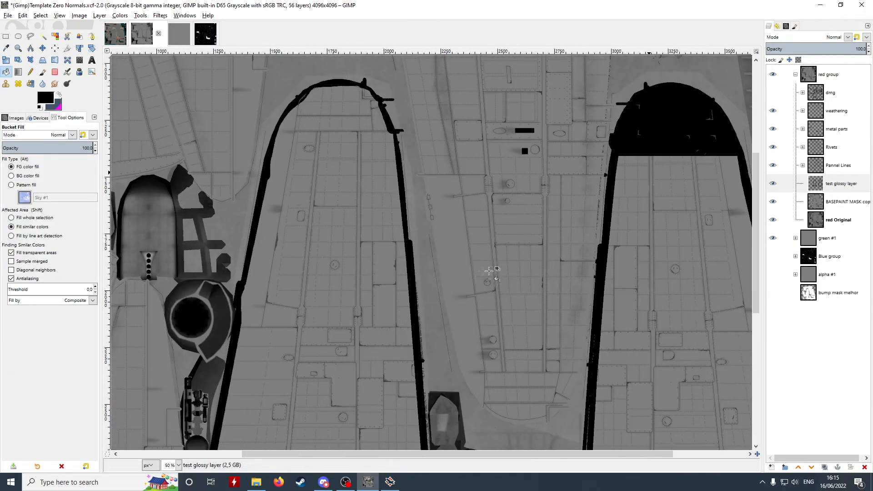
pyautogui.click(362, 248)
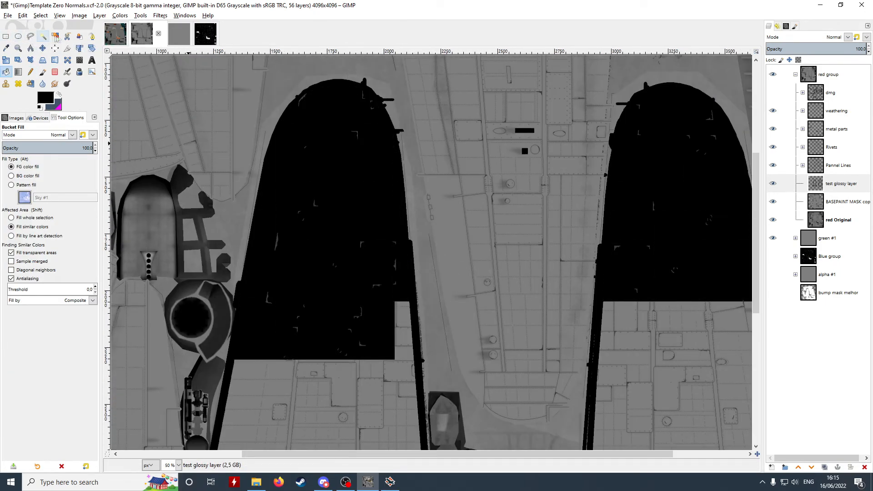
# Select the black-filled areas of both wings by color on the test glossy layer.
pyautogui.click(55, 36)
pyautogui.scroll(-2, 364, 221)
pyautogui.scroll(1, 409, 237)
pyautogui.scroll(-1, 406, 264)
pyautogui.scroll(3, 396, 336)
pyautogui.scroll(-2, 397, 317)
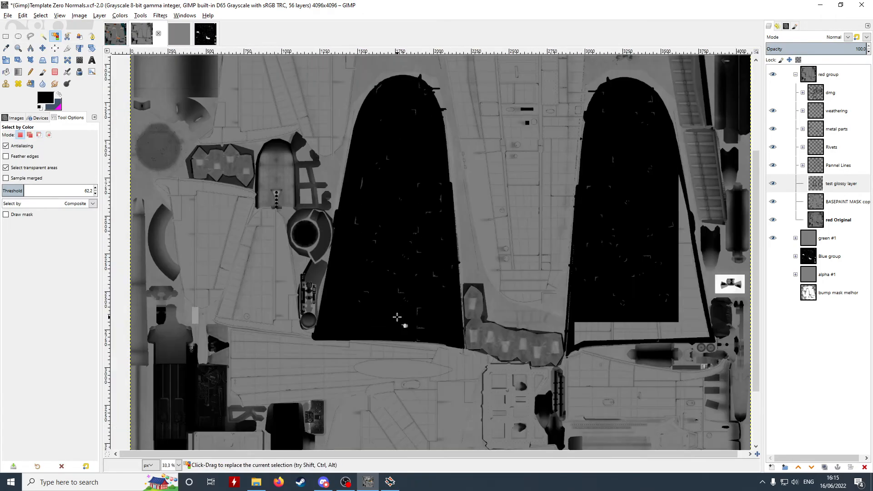
pyautogui.scroll(1, 391, 250)
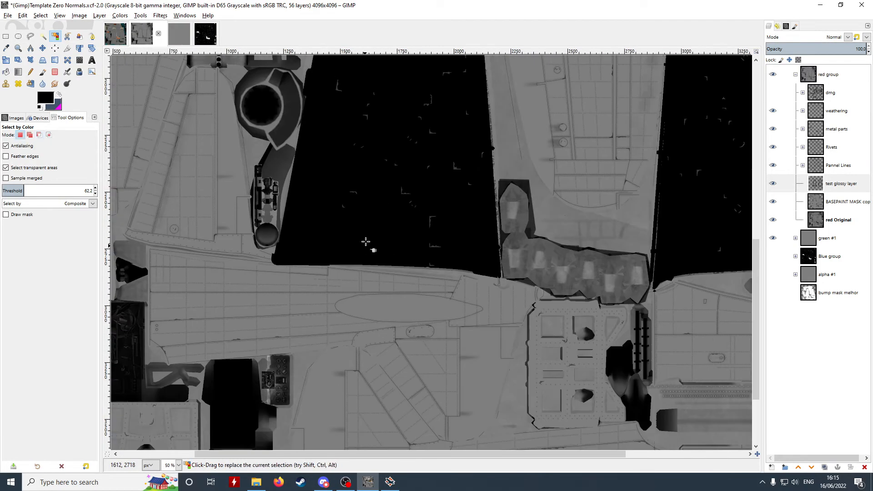
pyautogui.scroll(5, 365, 241)
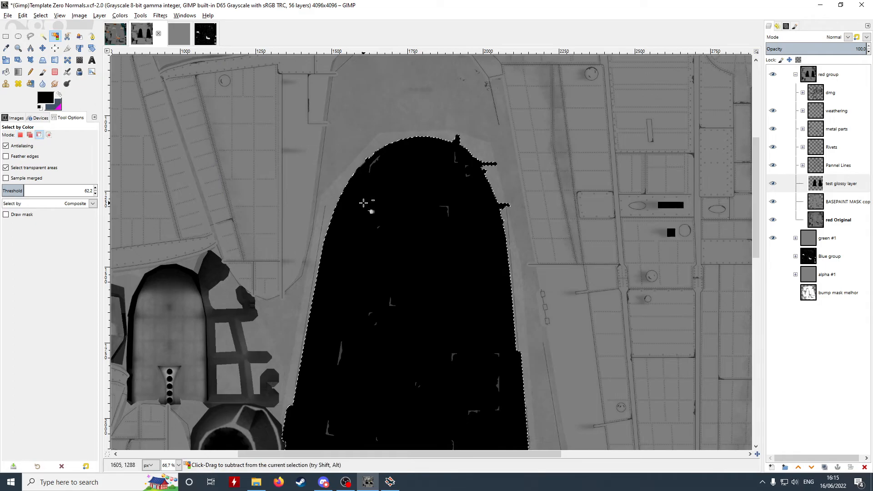
pyautogui.scroll(-2, 364, 203)
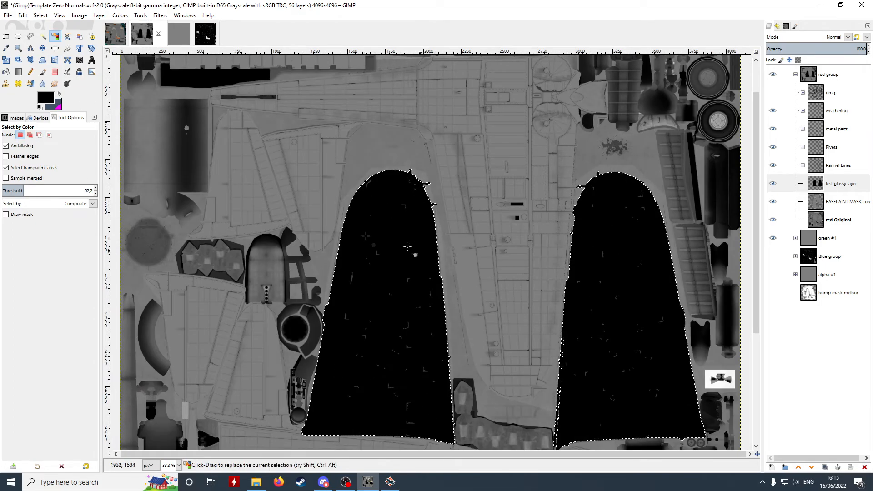
# Set the foreground color's lightness to 9 for the darkest gray test band.
pyautogui.click(48, 100)
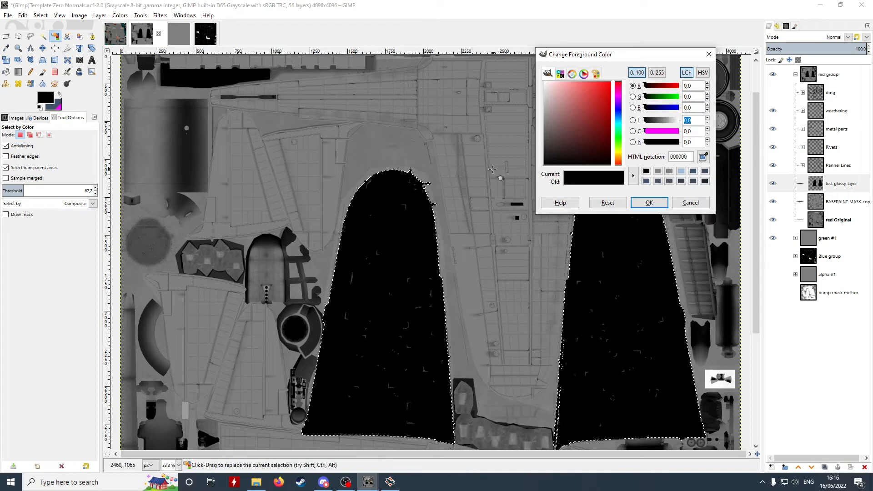
pyautogui.scroll(-3, 445, 168)
pyautogui.scroll(5, 427, 182)
pyautogui.scroll(-5, 400, 190)
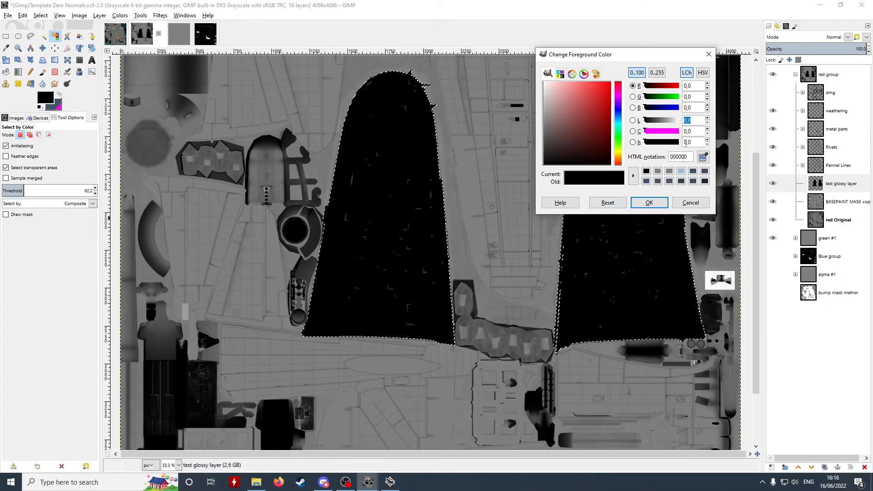
pyautogui.write('9')
pyautogui.press('Return')
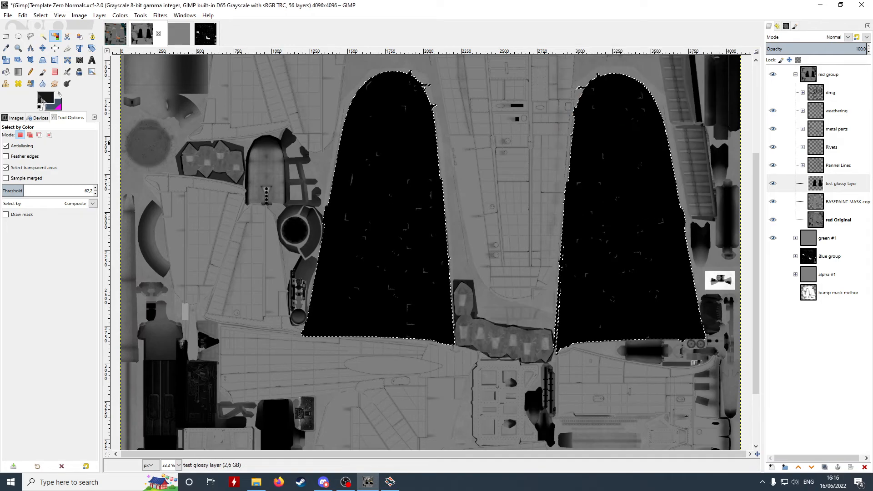
# With the Pencil at size 169, draw a straight dark gray band across both wings near their roots.
pyautogui.click(698, 208)
pyautogui.press('n')
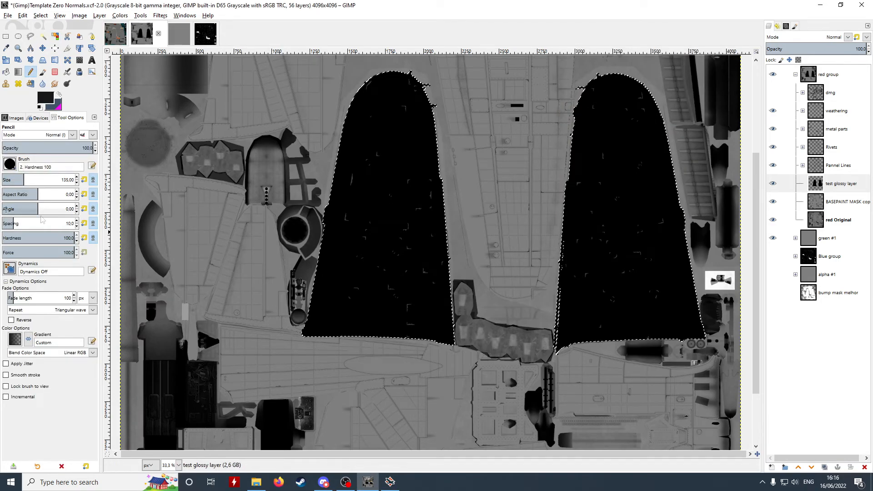
pyautogui.click(22, 177)
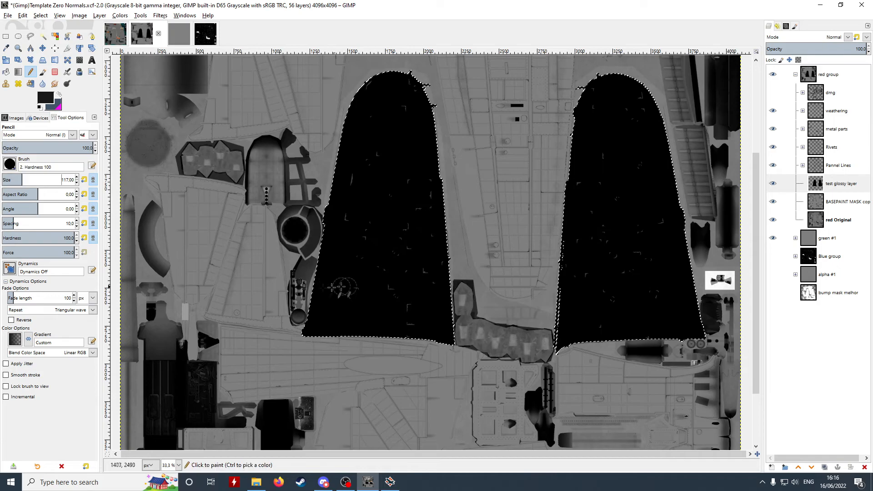
pyautogui.click(27, 178)
pyautogui.click(290, 288)
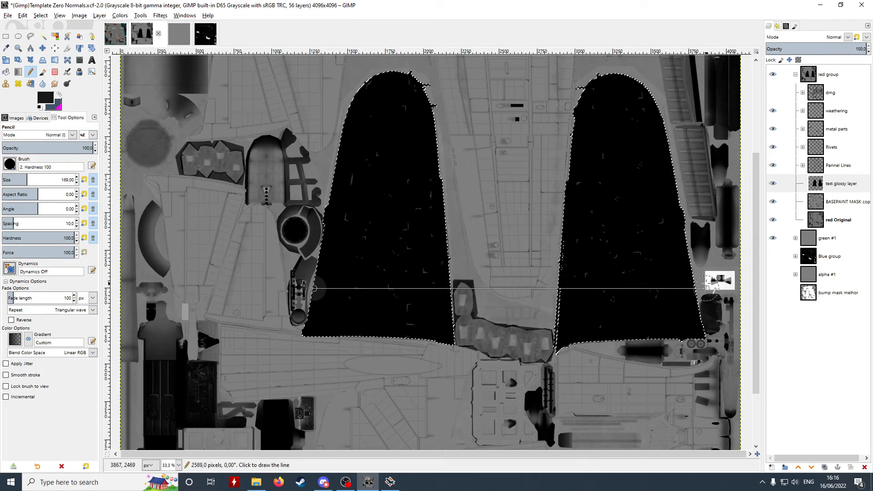
pyautogui.keyDown('ctrl'); pyautogui.keyDown('shift'); pyautogui.click(715, 288); pyautogui.keyUp('shift'); pyautogui.keyUp('ctrl')
# Set the foreground RGB values to 20 and draw a straight band across both wings directly above the darkest band.
pyautogui.click(41, 101)
pyautogui.doubleClick(686, 86)
pyautogui.write('20')
pyautogui.press('Tab')
pyautogui.write('20')
pyautogui.press('Tab')
pyautogui.write('20')
pyautogui.click(319, 266)
pyautogui.keyDown('ctrl'); pyautogui.keyDown('shift'); pyautogui.click(710, 266); pyautogui.keyUp('shift'); pyautogui.keyUp('ctrl')
# Set the foreground RGB values to 30 and draw the next straight band across both wings.
pyautogui.click(40, 101)
pyautogui.doubleClick(686, 86)
pyautogui.write('30')
pyautogui.press('Tab')
pyautogui.write('30')
pyautogui.press('Tab')
pyautogui.write('30')
pyautogui.click(642, 202)
pyautogui.click(325, 244)
pyautogui.keyDown('ctrl'); pyautogui.keyDown('shift'); pyautogui.click(710, 244); pyautogui.keyUp('shift'); pyautogui.keyUp('ctrl')
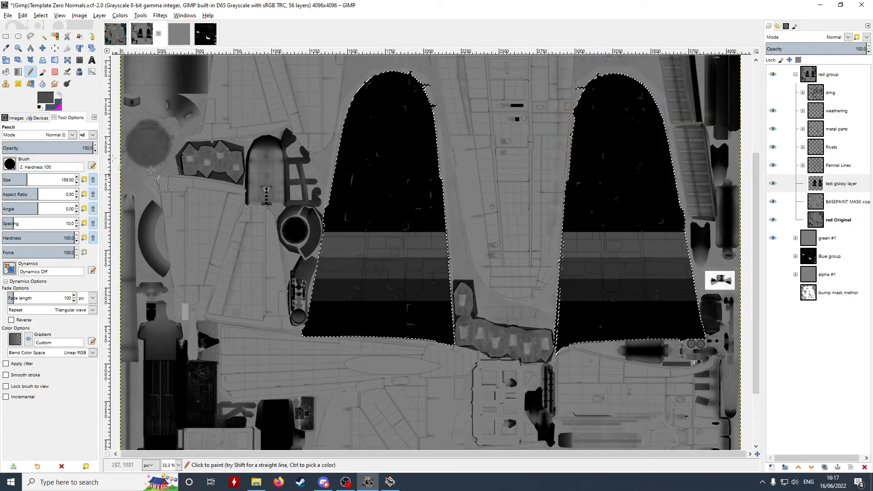
# Draw two more straight bands across both wings above the 30 gray band, using foreground RGB values of 40 and 50.
pyautogui.click(41, 101)
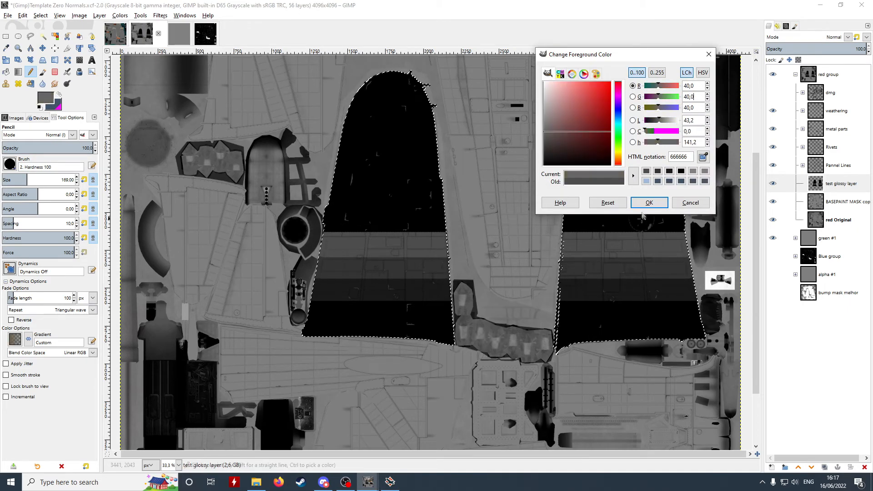
pyautogui.click(649, 202)
pyautogui.click(44, 99)
pyautogui.write('50')
pyautogui.press('Tab')
pyautogui.write('50')
pyautogui.click(649, 203)
pyautogui.click(327, 207)
pyautogui.keyDown('ctrl'); pyautogui.keyDown('shift'); pyautogui.click(681, 201); pyautogui.keyUp('shift'); pyautogui.keyUp('ctrl')
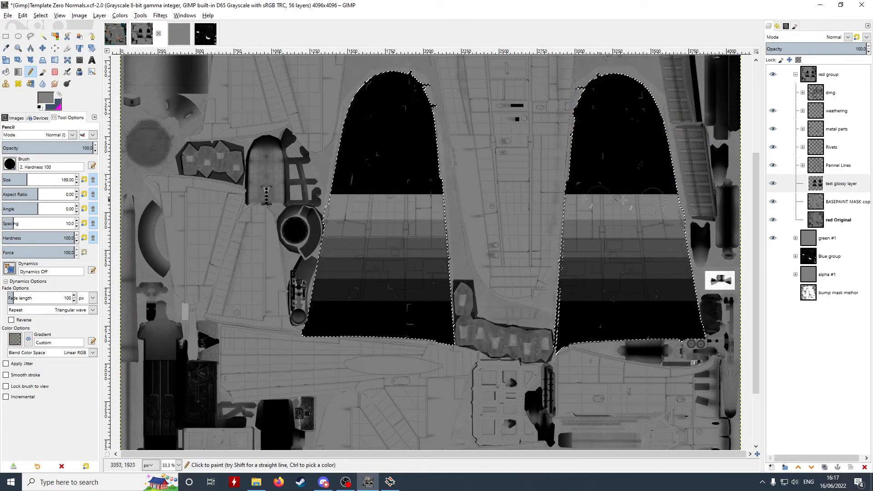
# Set the foreground RGB values to 60 and draw a straight band across both wings above the 50 gray band.
pyautogui.click(45, 98)
pyautogui.doubleClick(689, 85)
pyautogui.write('60')
pyautogui.press('Tab')
pyautogui.write('60')
pyautogui.press('Tab')
pyautogui.write('60')
pyautogui.click(650, 202)
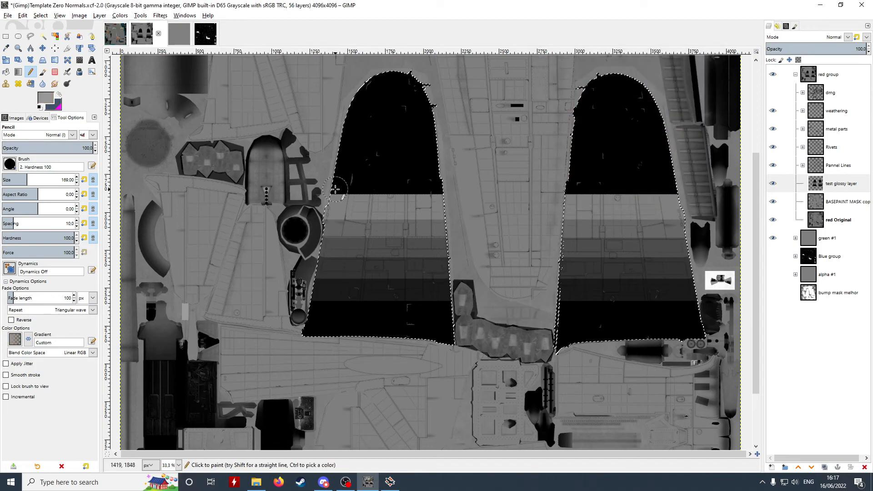
pyautogui.click(335, 189)
pyautogui.keyDown('ctrl'); pyautogui.keyDown('shift'); pyautogui.click(686, 189); pyautogui.keyUp('shift'); pyautogui.keyUp('ctrl')
# Set the foreground RGB values to 70 and draw a straight band across both wings above the 60 gray band.
pyautogui.click(45, 98)
pyautogui.doubleClick(690, 86)
pyautogui.write('70')
pyautogui.press('Tab')
pyautogui.write('70')
pyautogui.press('Tab')
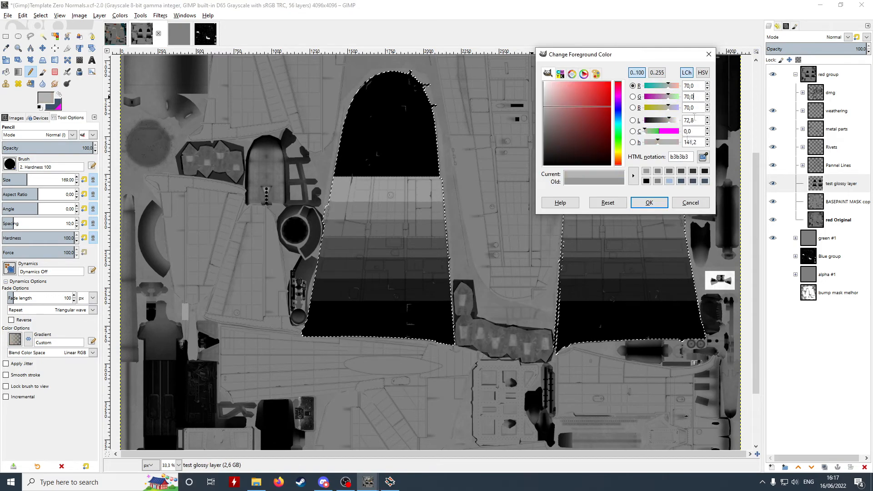
pyautogui.click(649, 202)
pyautogui.click(337, 171)
pyautogui.keyDown('ctrl'); pyautogui.keyDown('shift'); pyautogui.click(686, 171); pyautogui.keyUp('shift'); pyautogui.keyUp('ctrl')
# Set the foreground RGB values to 80 and draw a straight band across both wings above the 70 gray band.
pyautogui.click(45, 98)
pyautogui.write('80')
pyautogui.press('Tab')
pyautogui.write('80')
pyautogui.press('Tab')
pyautogui.write('80')
pyautogui.click(649, 202)
pyautogui.click(341, 151)
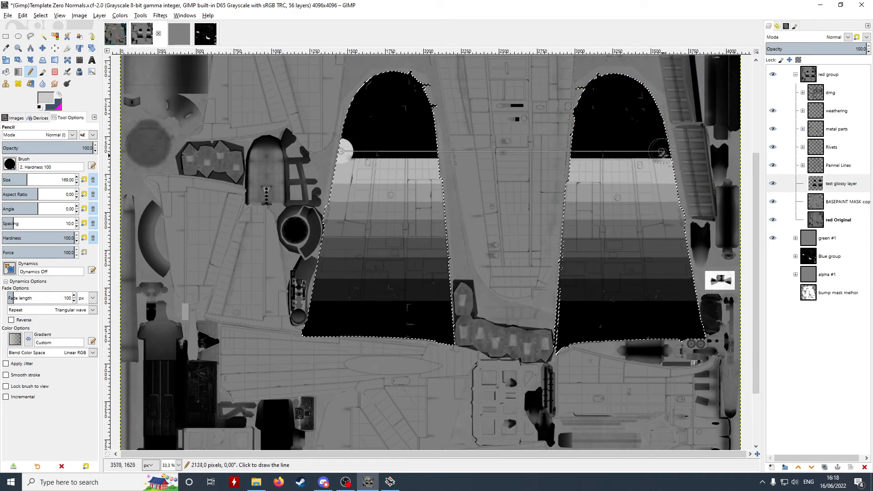
pyautogui.keyDown('ctrl'); pyautogui.keyDown('shift'); pyautogui.click(662, 152); pyautogui.keyUp('shift'); pyautogui.keyUp('ctrl')
# Set the foreground RGB values to 90 and draw a straight band across both wings above the 80 gray band.
pyautogui.click(45, 98)
pyautogui.moveTo(704, 97); pyautogui.dragTo(681, 98)
pyautogui.write('90')
pyautogui.moveTo(703, 108); pyautogui.dragTo(681, 107)
pyautogui.write('90')
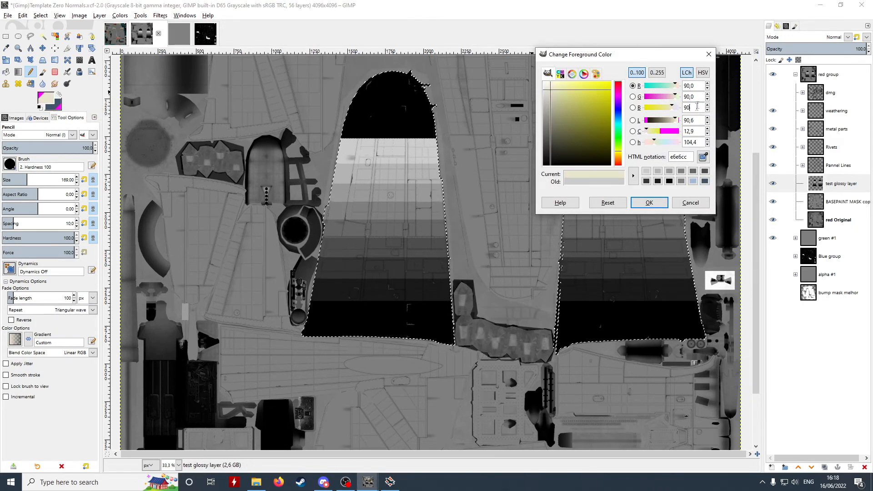
pyautogui.click(649, 202)
pyautogui.click(346, 131)
pyautogui.keyDown('ctrl'); pyautogui.keyDown('shift'); pyautogui.click(665, 132); pyautogui.keyUp('shift'); pyautogui.keyUp('ctrl')
# Set the foreground RGB values to 100 and draw a straight white band across both wings below the black tips.
pyautogui.click(45, 98)
pyautogui.write('100')
pyautogui.moveTo(701, 97); pyautogui.dragTo(681, 97)
pyautogui.write('100')
pyautogui.moveTo(701, 108); pyautogui.dragTo(681, 108)
pyautogui.write('100')
pyautogui.click(649, 202)
pyautogui.click(356, 111)
pyautogui.keyDown('ctrl'); pyautogui.keyDown('shift'); pyautogui.click(658, 111); pyautogui.keyUp('shift'); pyautogui.keyUp('ctrl')
# Bucket-fill the remaining black wing tips with white and clear the selection.
pyautogui.hotkey('shift', 'b')
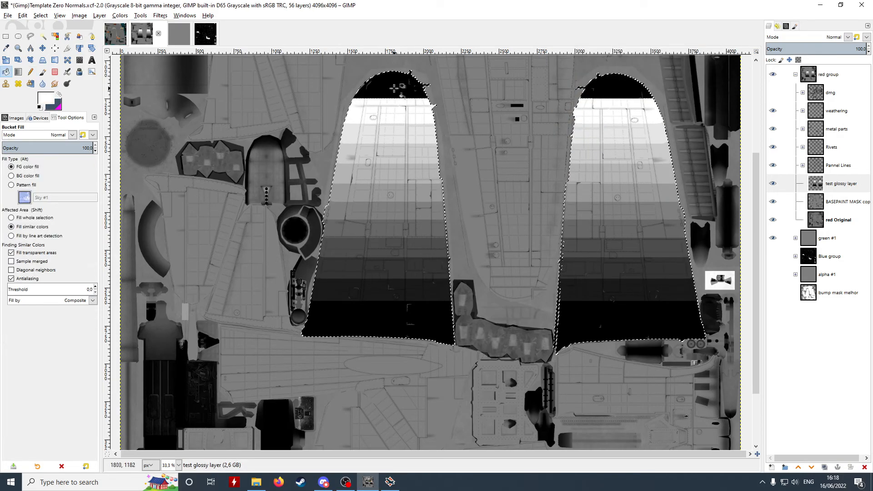
pyautogui.click(399, 85)
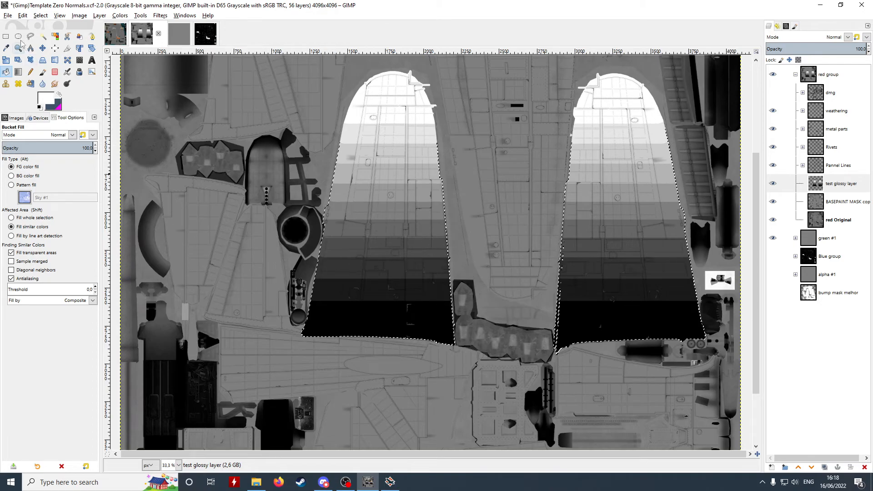
pyautogui.click(6, 37)
pyautogui.click(464, 110)
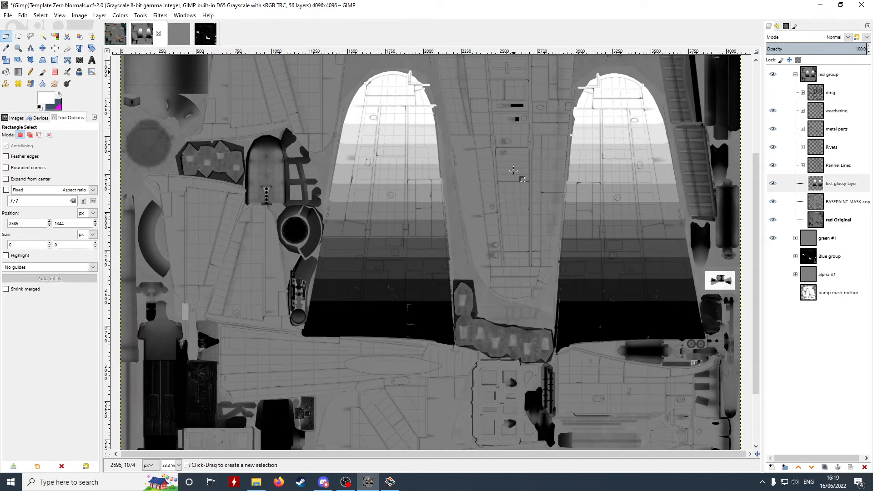
# Try to select the wing areas by color on the test glossy layer and on the BASEPAINT MASK copy layer.
pyautogui.click(55, 36)
pyautogui.click(637, 209)
pyautogui.click(660, 282)
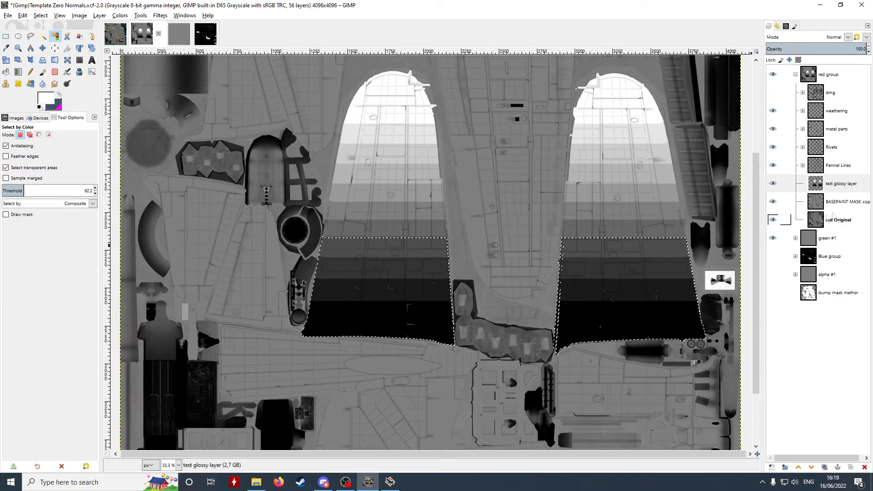
pyautogui.click(847, 202)
pyautogui.click(671, 274)
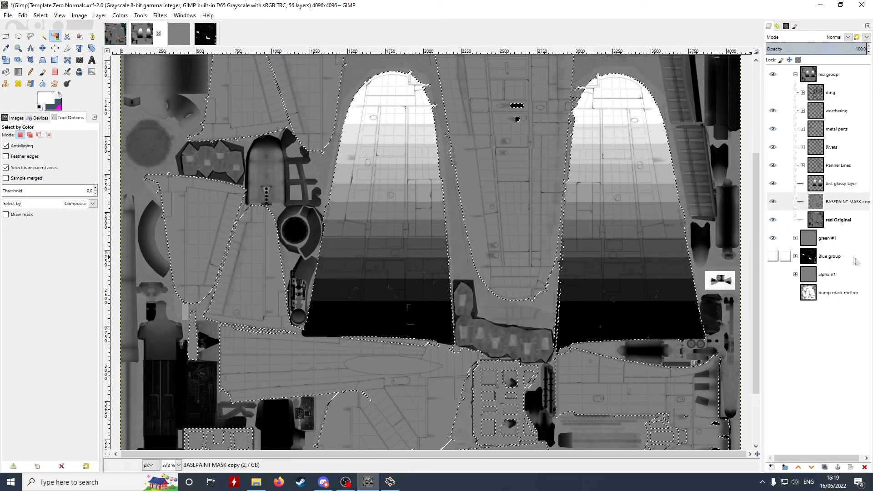
# Select the wing areas by color on the Blue group's pintado copy layer and show only the Blue group.
pyautogui.click(795, 257)
pyautogui.click(838, 365)
pyautogui.click(666, 255)
pyautogui.click(796, 75)
pyautogui.click(796, 75)
pyautogui.keyDown('shift'); pyautogui.click(773, 110); pyautogui.keyUp('shift')
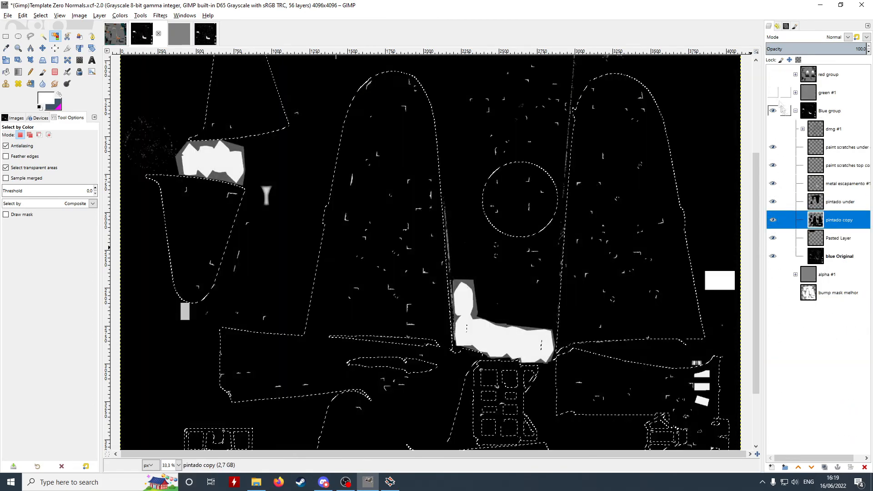
# Create a transparent layer named "test metallic" above the pintado copy layer.
pyautogui.click(30, 71)
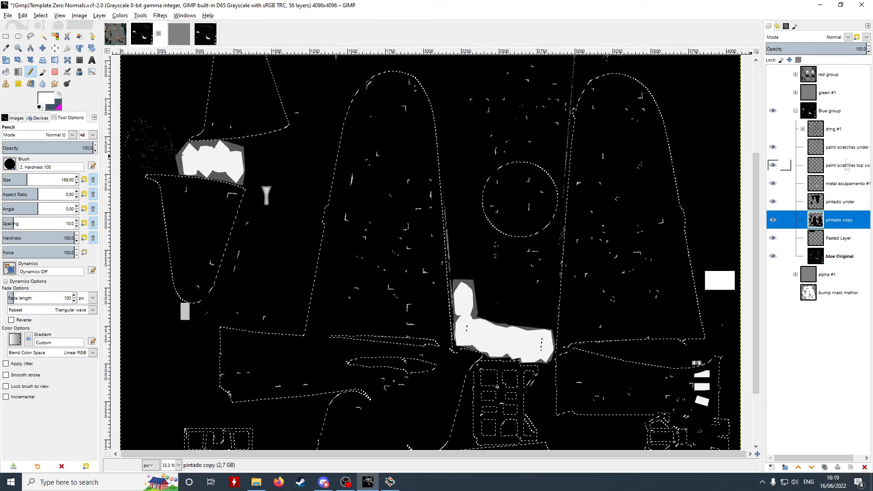
pyautogui.rightClick(839, 218)
pyautogui.click(808, 84)
pyautogui.write('te')
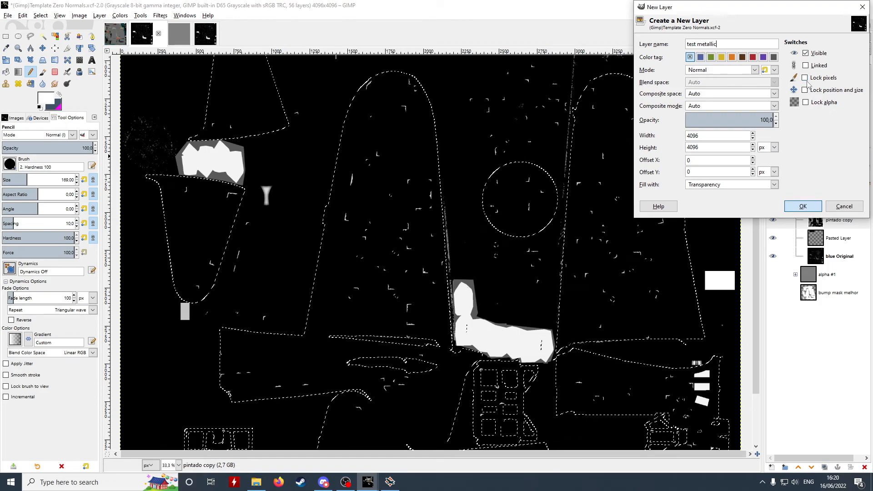
pyautogui.write('st metallic')
pyautogui.press('Return')
# On the test metallic layer, outline the right-hand wing's root and outer edge in white with the Pencil at size 28.
pyautogui.scroll(-1, 417, 193)
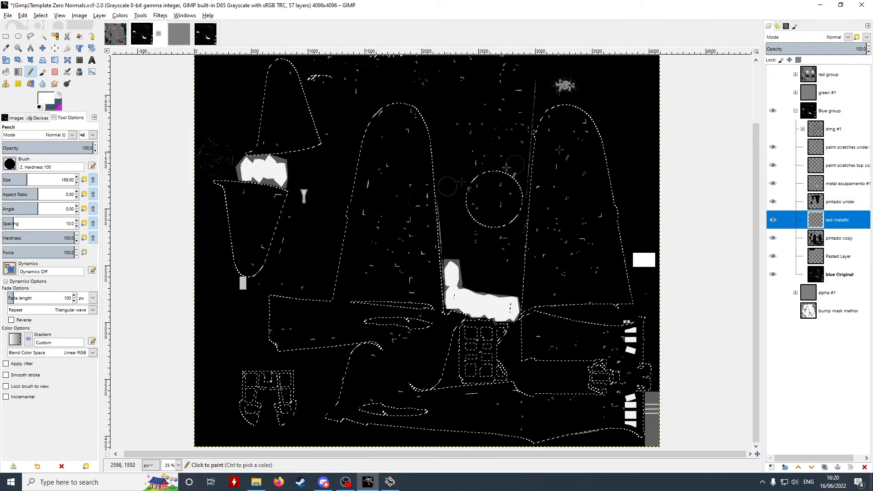
pyautogui.scroll(2, 560, 193)
pyautogui.scroll(-1, 440, 234)
pyautogui.scroll(3, 411, 364)
pyautogui.moveTo(64, 178); pyautogui.dragTo(10, 181)
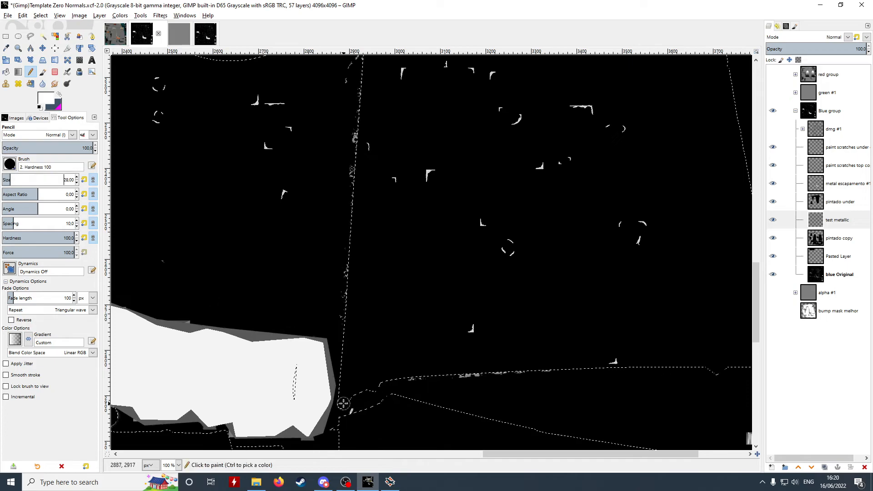
pyautogui.hscroll(3, 402, 379)
pyautogui.keyDown('shift'); pyautogui.click(536, 363); pyautogui.keyUp('shift')
pyautogui.scroll(10, 619, 329)
pyautogui.scroll(-5, 620, 329)
pyautogui.keyDown('shift'); pyautogui.click(556, 108); pyautogui.keyUp('shift')
pyautogui.moveTo(584, 237); pyautogui.dragTo(579, 182)
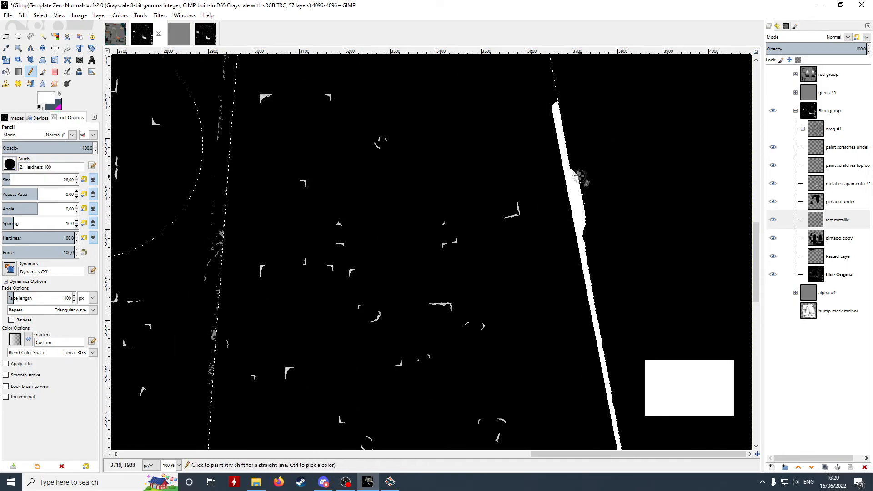
# Set the Pencil size to 50 and outline the right-hand wing's tip and inner edge with straight white strokes.
pyautogui.scroll(5, 579, 182)
pyautogui.scroll(-2, 492, 247)
pyautogui.click(14, 181)
pyautogui.keyDown('shift'); pyautogui.click(510, 194); pyautogui.keyUp('shift')
pyautogui.keyDown('shift'); pyautogui.click(491, 144); pyautogui.keyUp('shift')
pyautogui.keyDown('shift'); pyautogui.click(467, 118); pyautogui.keyUp('shift')
pyautogui.keyDown('shift'); pyautogui.click(428, 108); pyautogui.keyUp('shift')
pyautogui.keyDown('shift'); pyautogui.click(403, 112); pyautogui.keyUp('shift')
pyautogui.keyDown('shift'); pyautogui.click(388, 130); pyautogui.keyUp('shift')
pyautogui.keyDown('shift'); pyautogui.click(373, 161); pyautogui.keyUp('shift')
pyautogui.scroll(-1, 374, 176)
pyautogui.keyDown('shift'); pyautogui.click(362, 223); pyautogui.keyUp('shift')
pyautogui.keyDown('shift'); pyautogui.click(346, 420); pyautogui.keyUp('shift')
# Bucket-fill the interior of the outlined right-hand wing with white.
pyautogui.hscroll(-2, 362, 350)
pyautogui.scroll(-1, 450, 296)
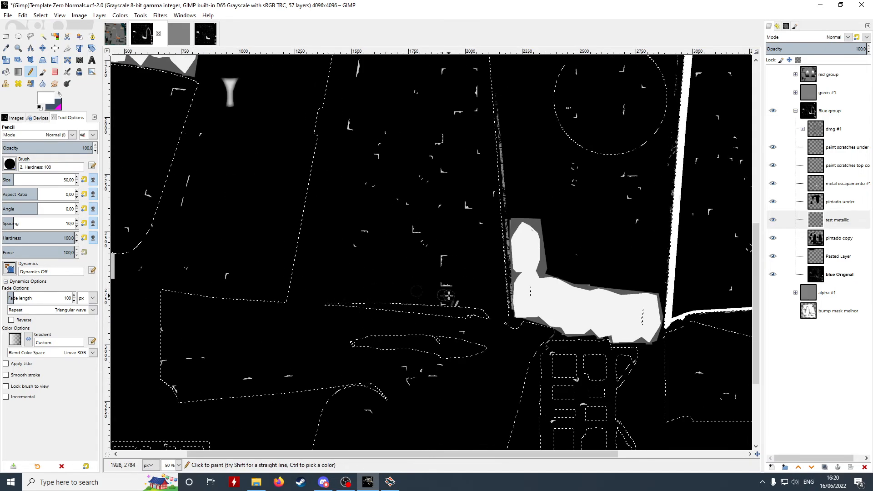
pyautogui.hscroll(1, 450, 296)
pyautogui.click(5, 71)
pyautogui.click(552, 224)
# Outline the root edge of the left-hand wing with straight white Pencil strokes on the test metallic layer.
pyautogui.press('n')
pyautogui.hscroll(-1, 472, 264)
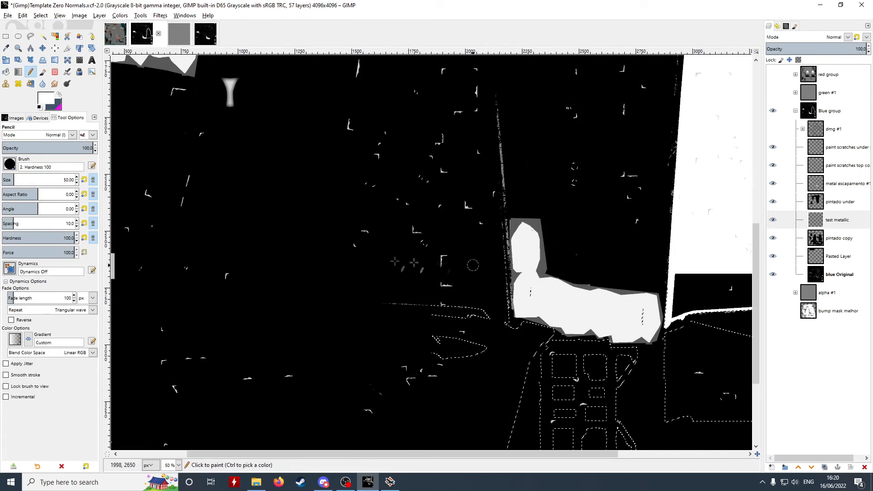
pyautogui.hscroll(1, 437, 294)
pyautogui.scroll(-1, 437, 294)
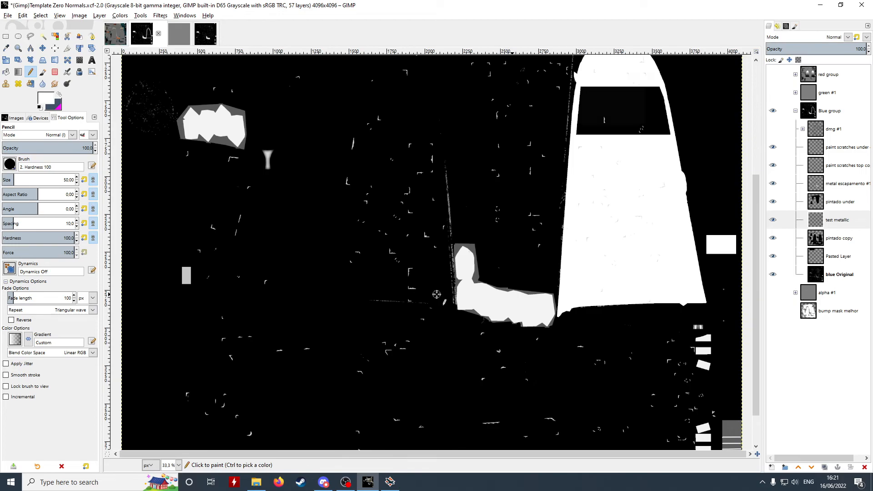
pyautogui.scroll(1, 436, 294)
pyautogui.scroll(4, 328, 423)
pyautogui.click(227, 288)
pyautogui.keyDown('shift'); pyautogui.click(338, 295); pyautogui.keyUp('shift')
pyautogui.hscroll(1, 338, 295)
pyautogui.hscroll(1, 337, 295)
pyautogui.keyDown('shift'); pyautogui.click(497, 322); pyautogui.keyUp('shift')
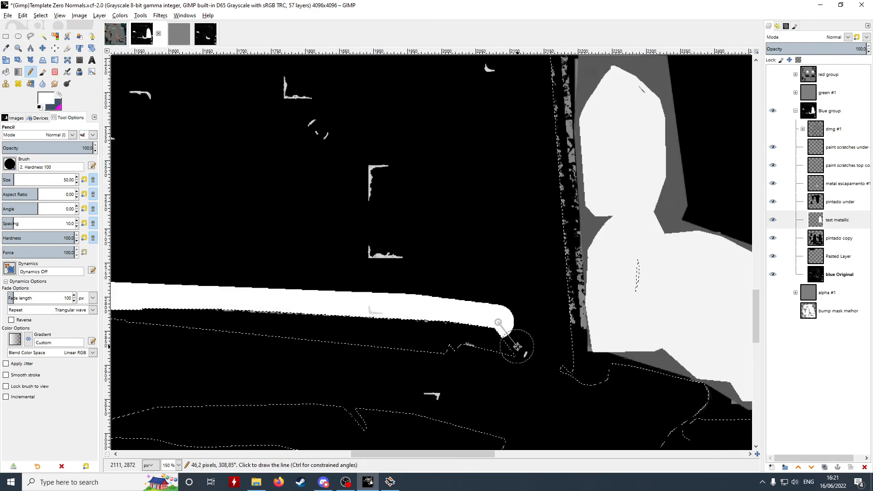
pyautogui.keyDown('shift'); pyautogui.click(564, 365); pyautogui.keyUp('shift')
# Close the left-hand wing's outline with straight white Pencil strokes along both side edges and the tip.
pyautogui.scroll(-2, 519, 296)
pyautogui.scroll(3, 518, 289)
pyautogui.keyDown('shift'); pyautogui.click(513, 268); pyautogui.keyUp('shift')
pyautogui.keyDown('shift'); pyautogui.click(501, 171); pyautogui.keyUp('shift')
pyautogui.keyDown('shift'); pyautogui.click(482, 130); pyautogui.keyUp('shift')
pyautogui.keyDown('shift'); pyautogui.click(370, 121); pyautogui.keyUp('shift')
pyautogui.keyDown('shift'); pyautogui.click(321, 234); pyautogui.keyUp('shift')
pyautogui.scroll(-2, 322, 234)
pyautogui.keyDown('shift'); pyautogui.click(278, 227); pyautogui.keyUp('shift')
pyautogui.scroll(-1, 278, 228)
pyautogui.keyDown('shift'); pyautogui.click(257, 317); pyautogui.keyUp('shift')
pyautogui.scroll(-2, 257, 317)
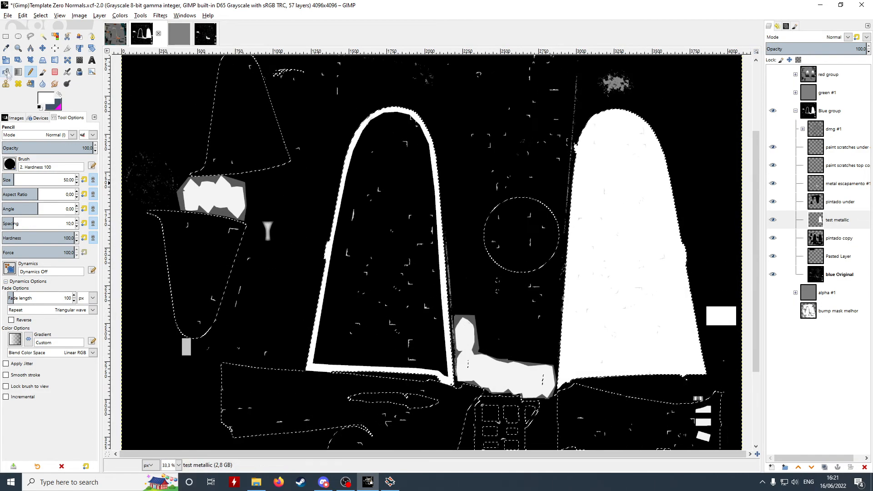
# Bucket-fill the outlined left-hand wing with white, and select both white wings by colour.
pyautogui.hotkey('shift', 'b')
pyautogui.click(370, 195)
pyautogui.hotkey('shift', 'o')
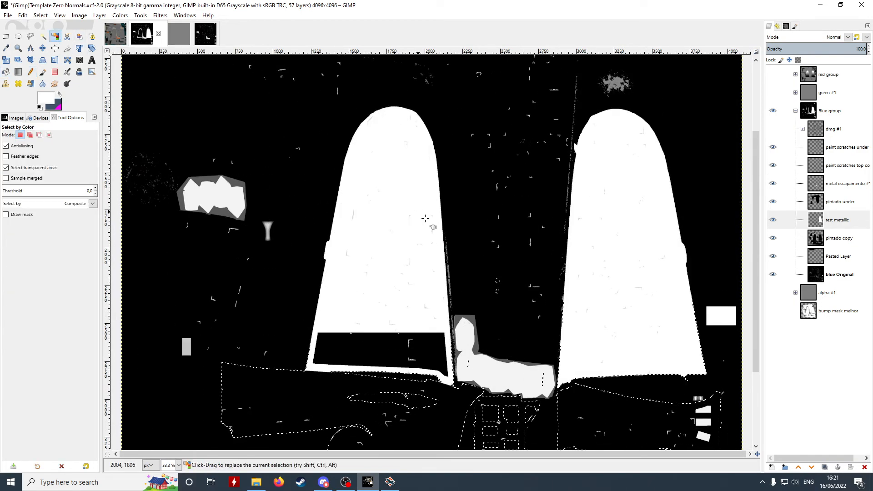
pyautogui.click(635, 243)
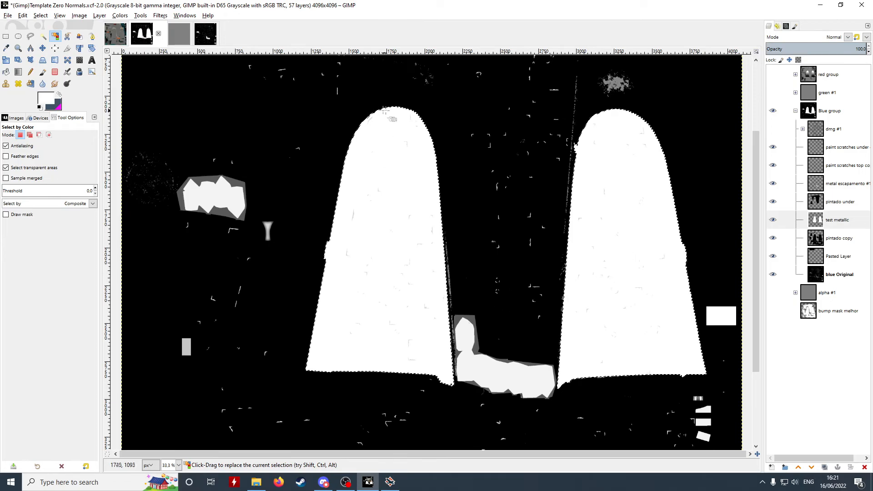
# Set the foreground colour to black and the Pencil size to 139, and bucket-fill the left-hand wing with black.
pyautogui.press('n')
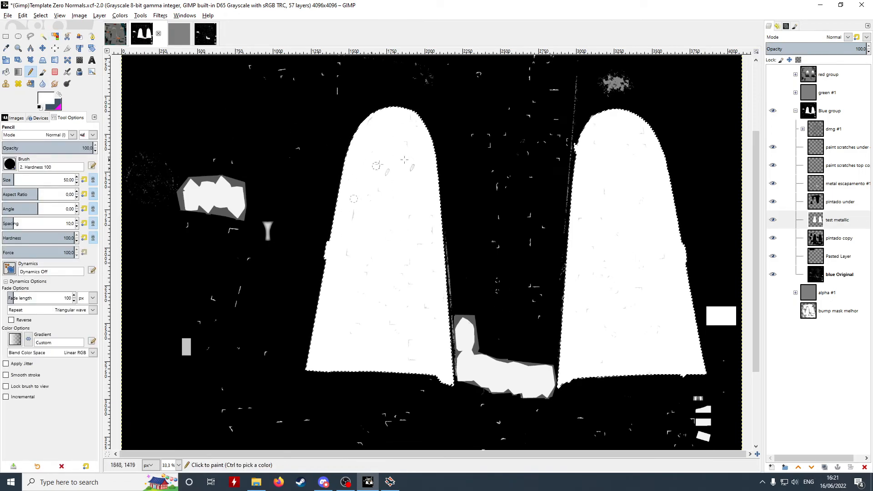
pyautogui.click(49, 100)
pyautogui.moveTo(547, 150); pyautogui.dragTo(493, 194)
pyautogui.click(649, 203)
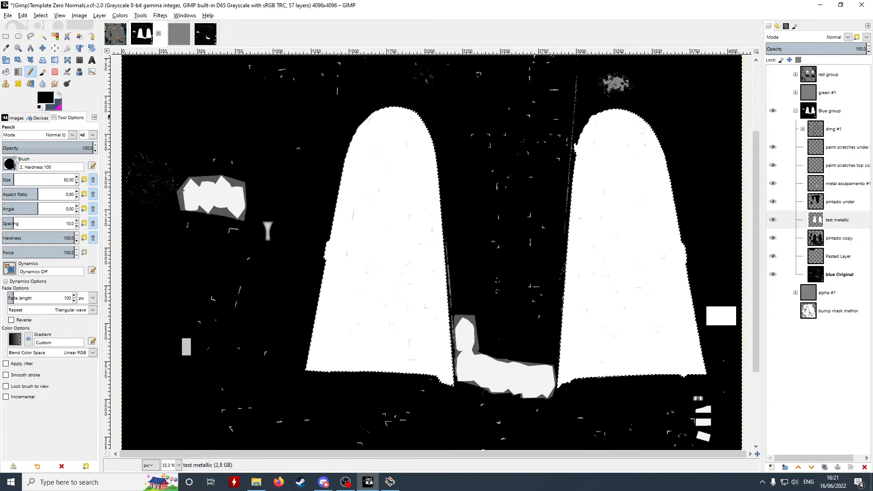
pyautogui.click(25, 179)
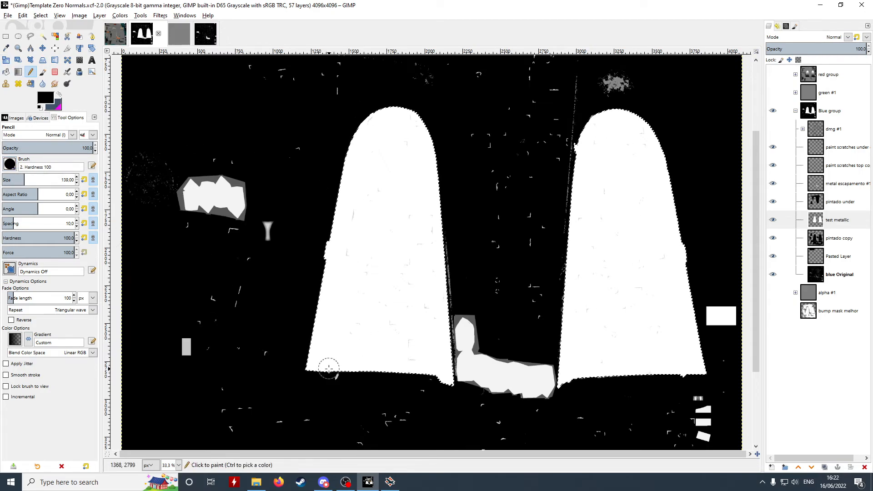
pyautogui.click(5, 73)
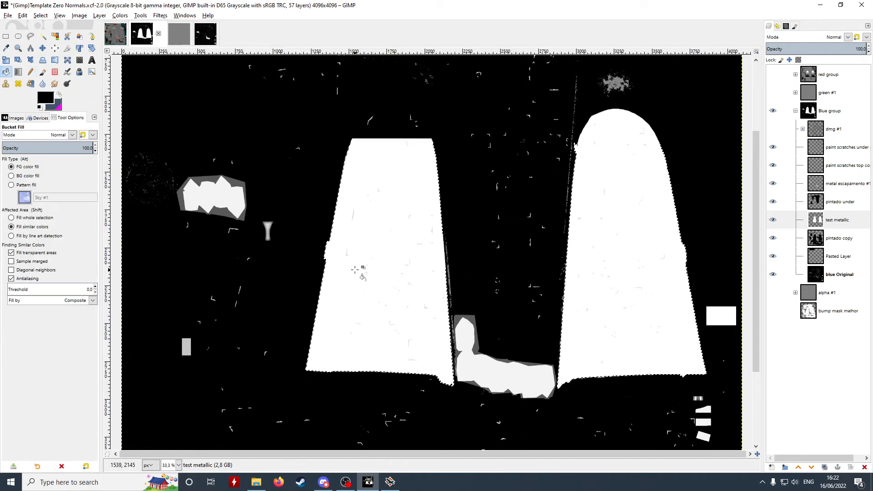
pyautogui.click(355, 270)
# Set the foreground colour to a 10% grey, with R, G and B all at 10.
pyautogui.click(45, 97)
pyautogui.moveTo(695, 86); pyautogui.dragTo(673, 91)
pyautogui.write('10')
pyautogui.press('Tab')
pyautogui.write('10')
pyautogui.press('Tab')
pyautogui.write('10')
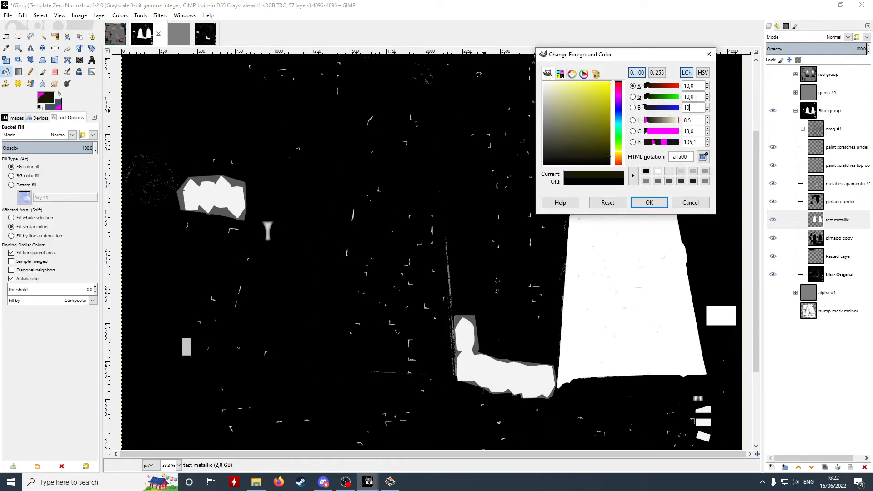
pyautogui.click(649, 202)
# Paint a straight 10% grey Pencil band from the left-hand wing's tip to its root, undoing a misplaced stroke.
pyautogui.press('n')
pyautogui.click(342, 371)
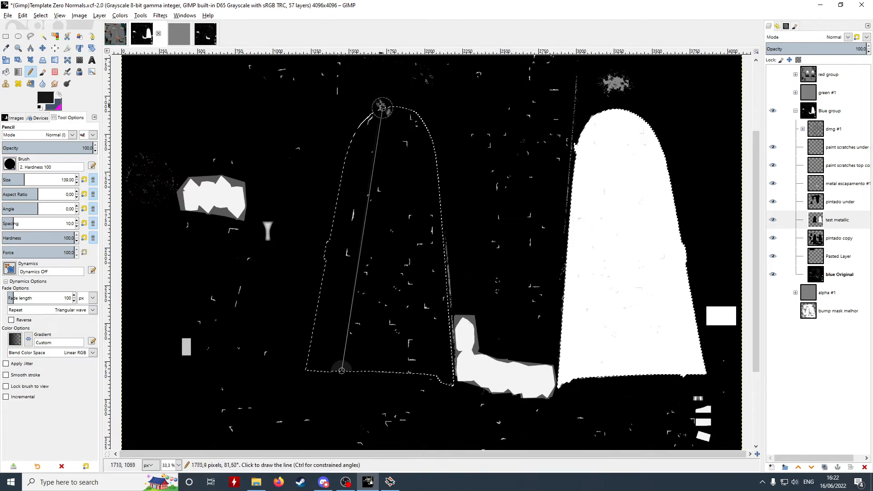
pyautogui.keyDown('shift'); pyautogui.click(376, 102); pyautogui.keyUp('shift')
pyautogui.hotkey('ctrl', 'z')
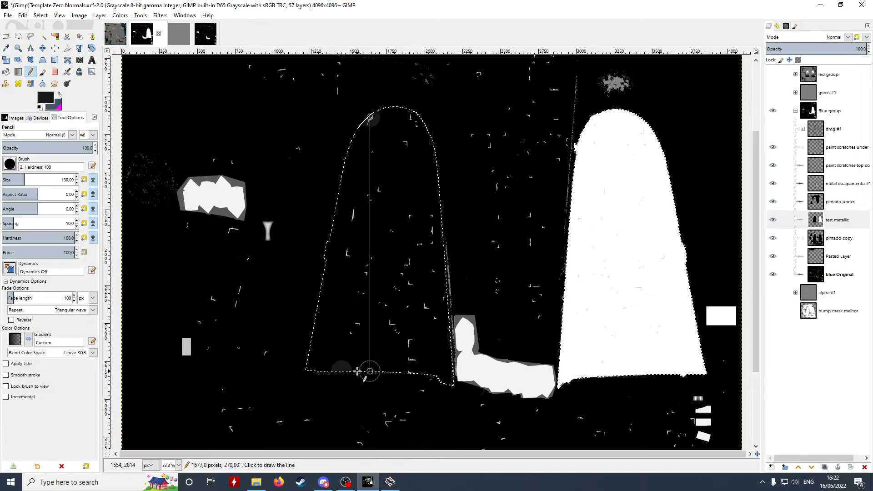
pyautogui.click(380, 110)
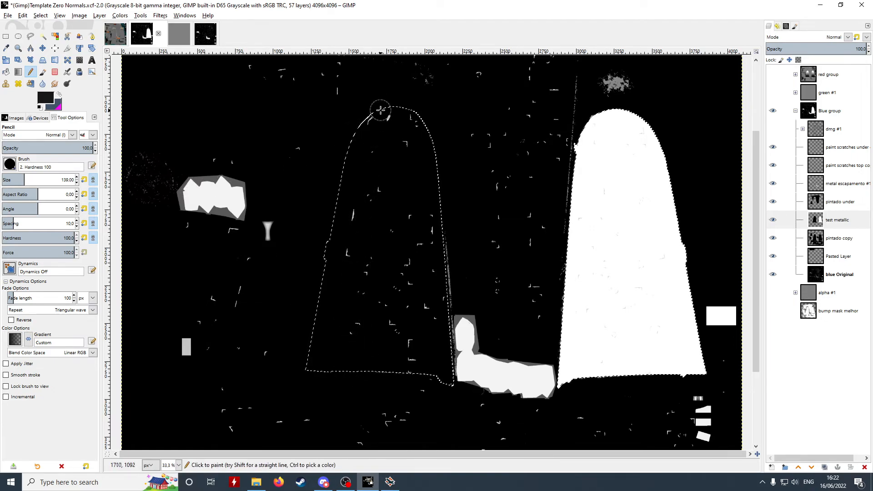
pyautogui.keyDown('shift'); pyautogui.click(342, 372); pyautogui.keyUp('shift')
# Paint a 20% grey band from tip to root beside the 10% band on the left-hand wing.
pyautogui.click(46, 98)
pyautogui.doubleClick(694, 97)
pyautogui.write('20')
pyautogui.doubleClick(693, 107)
pyautogui.write('20')
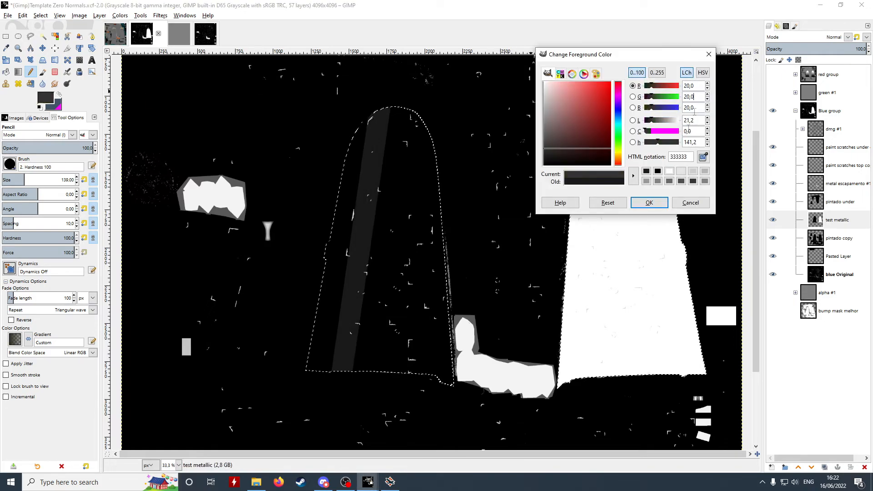
pyautogui.click(651, 201)
pyautogui.click(391, 110)
pyautogui.keyDown('shift'); pyautogui.click(360, 370); pyautogui.keyUp('shift')
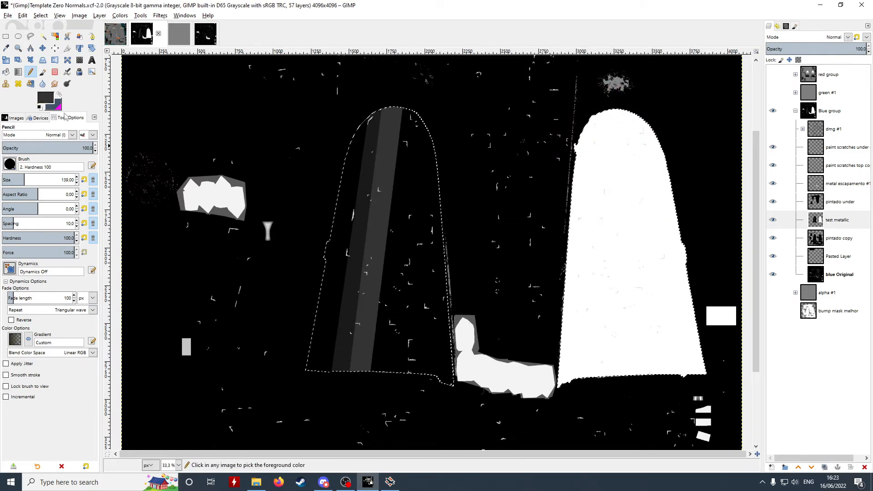
# Paint a 30% grey band from tip to root beside the 20% band on the left-hand wing.
pyautogui.click(46, 98)
pyautogui.write('30')
pyautogui.doubleClick(693, 97)
pyautogui.write('30')
pyautogui.doubleClick(693, 108)
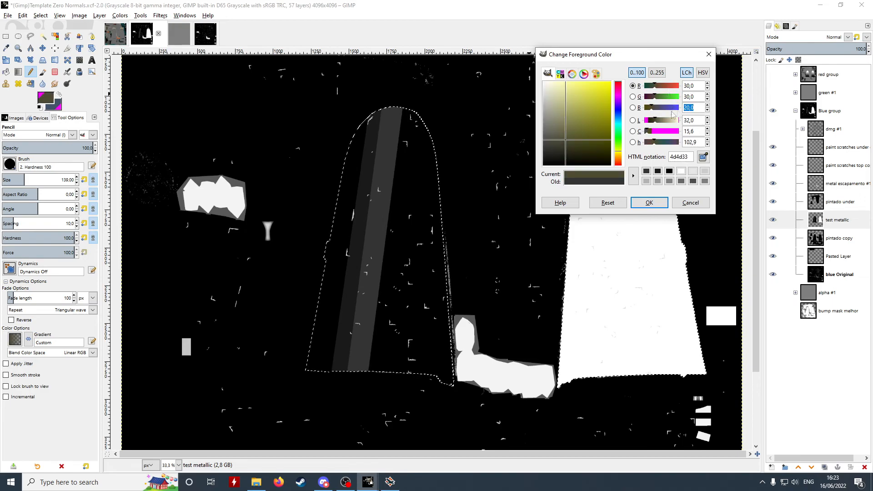
pyautogui.write('30')
pyautogui.click(650, 202)
pyautogui.click(408, 114)
pyautogui.keyDown('shift'); pyautogui.click(373, 372); pyautogui.keyUp('shift')
# Paint a 40% grey band from tip to root beside the 30% band on the left-hand wing.
pyautogui.click(45, 98)
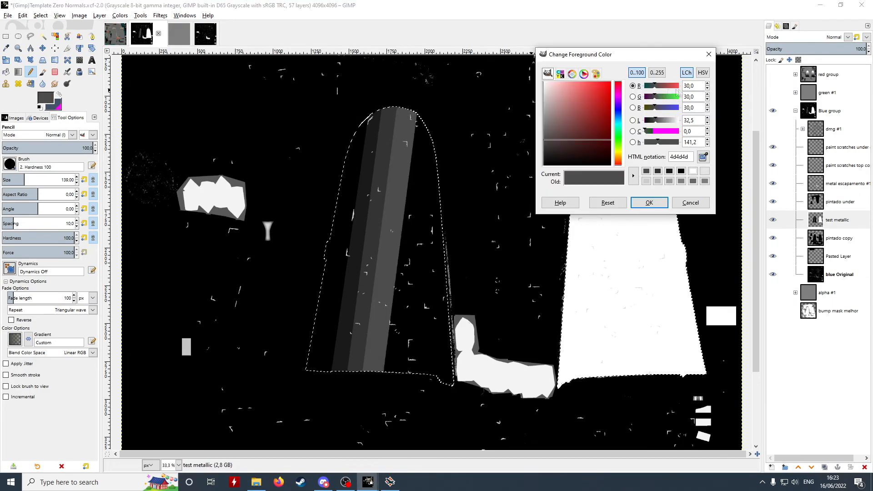
pyautogui.write('40')
pyautogui.press('Tab')
pyautogui.write('40')
pyautogui.press('Tab')
pyautogui.write('40')
pyautogui.click(649, 203)
pyautogui.click(417, 117)
pyautogui.keyDown('shift'); pyautogui.click(389, 370); pyautogui.keyUp('shift')
# Set the foreground to 50% grey and paint a band beside the 40% band on the left-hand wing.
pyautogui.click(45, 98)
pyautogui.write('50')
pyautogui.press('Tab')
pyautogui.write('50')
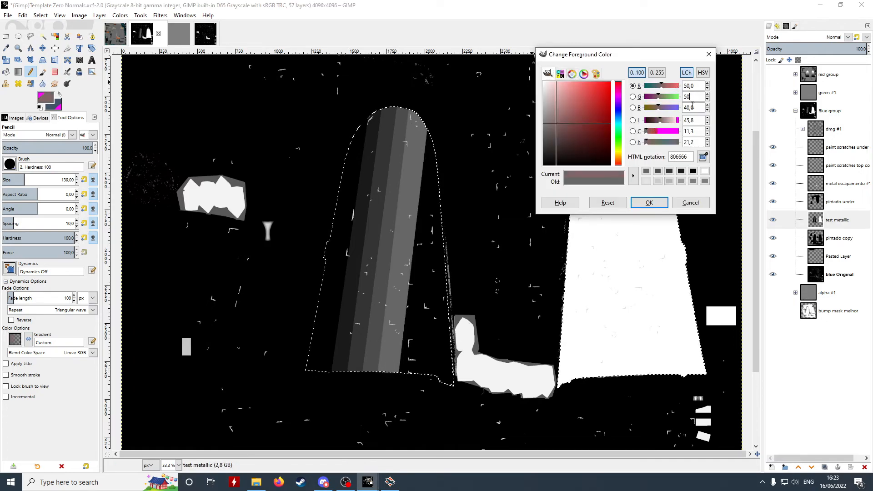
pyautogui.press('Tab')
pyautogui.write('50')
pyautogui.press('Return')
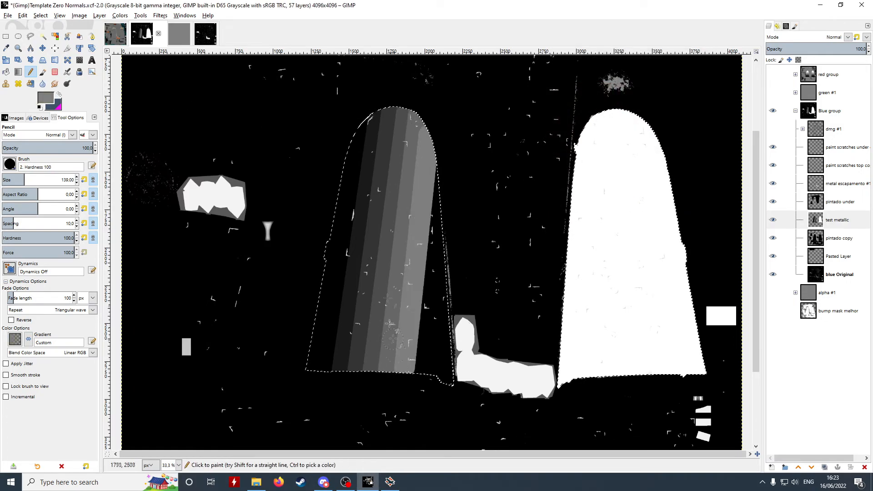
pyautogui.click(45, 97)
pyautogui.write('60')
pyautogui.click(691, 96)
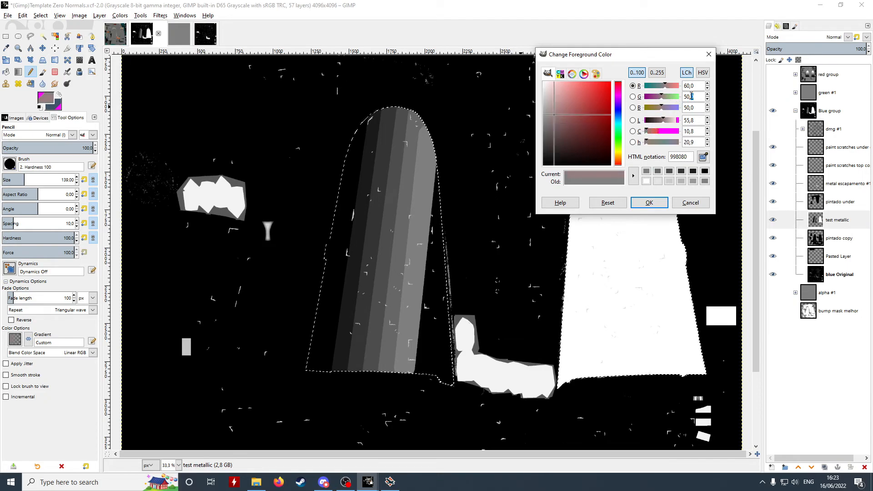
pyautogui.write('60')
pyautogui.press('Tab')
pyautogui.write('60')
pyautogui.press('Return')
# Paint a 50% grey band along the right-hand wing's outer edge and a 60% grey band beside it.
pyautogui.click(647, 123)
pyautogui.keyDown('shift'); pyautogui.click(695, 369); pyautogui.keyUp('shift')
pyautogui.click(46, 98)
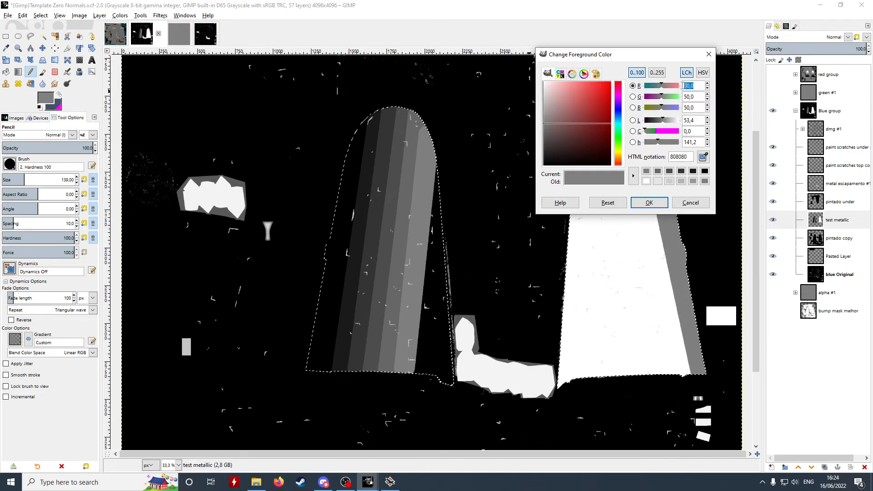
pyautogui.press('Tab')
pyautogui.write('60')
pyautogui.press('Tab')
pyautogui.write('60')
pyautogui.click(648, 203)
pyautogui.click(632, 120)
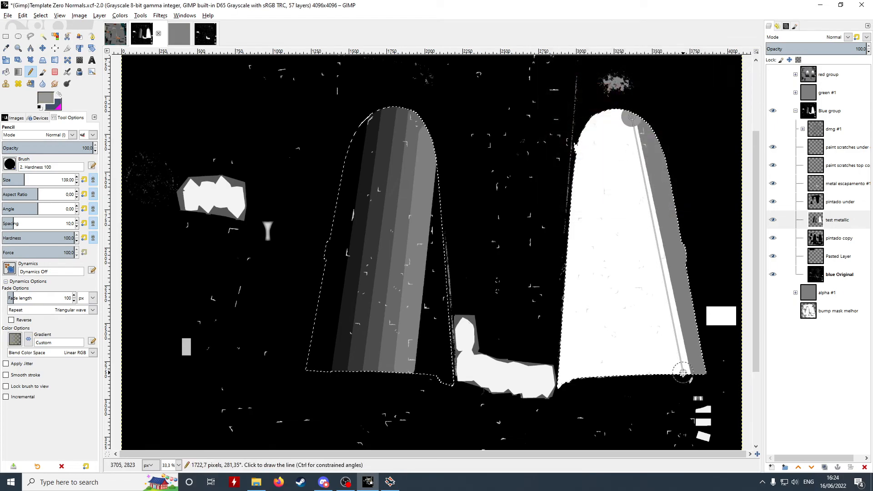
pyautogui.keyDown('shift'); pyautogui.click(683, 374); pyautogui.keyUp('shift')
# Paint a 70% grey band from tip to root beside the 60% band on the right-hand wing.
pyautogui.click(46, 104)
pyautogui.write('70')
pyautogui.press('Tab')
pyautogui.write('70')
pyautogui.press('Tab')
pyautogui.write('70')
pyautogui.click(648, 203)
pyautogui.click(616, 113)
pyautogui.keyDown('shift'); pyautogui.click(663, 366); pyautogui.keyUp('shift')
# Paint an 80% grey band from tip to root beside the 70% band on the right-hand wing.
pyautogui.click(46, 97)
pyautogui.write('80')
pyautogui.press('Tab')
pyautogui.write('80')
pyautogui.press('Tab')
pyautogui.write('80')
pyautogui.click(650, 202)
pyautogui.click(607, 119)
pyautogui.keyDown('shift'); pyautogui.click(654, 375); pyautogui.keyUp('shift')
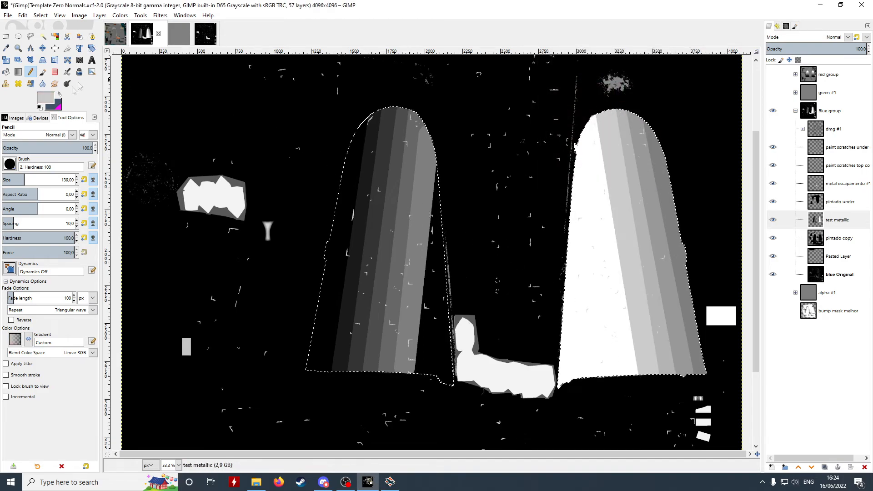
# Paint a 90% grey band from tip to root beside the 80% band on the right-hand wing.
pyautogui.click(46, 97)
pyautogui.write('90')
pyautogui.press('Tab')
pyautogui.write('90')
pyautogui.press('Tab')
pyautogui.write('90')
pyautogui.click(649, 204)
pyautogui.click(593, 117)
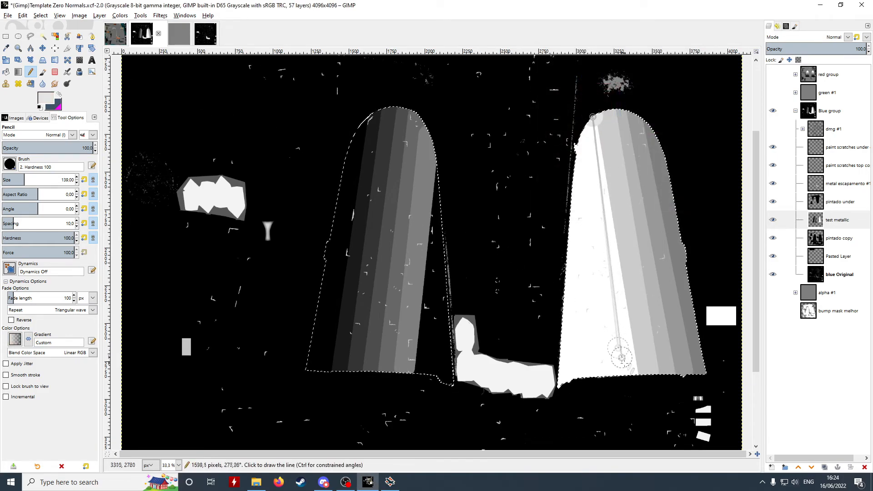
pyautogui.keyDown('shift'); pyautogui.click(630, 376); pyautogui.keyUp('shift')
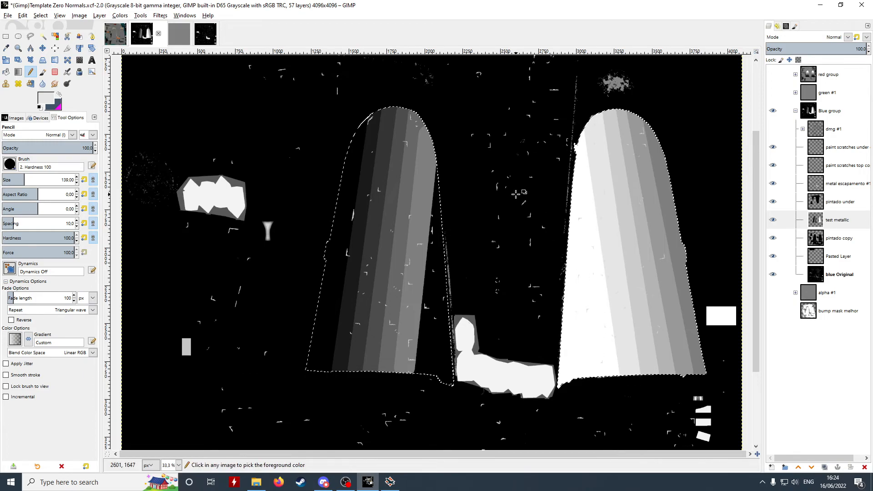
# Clear the wing selection and collapse the Blue group.
pyautogui.scroll(-1, 513, 193)
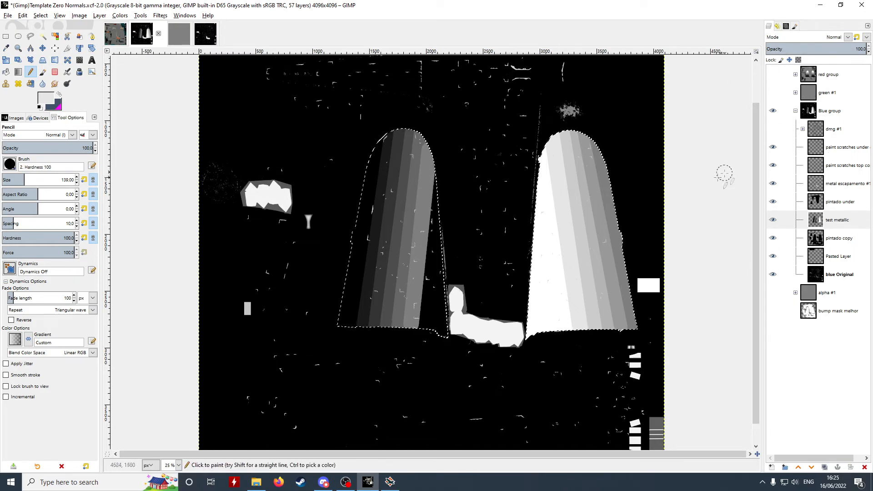
pyautogui.click(4, 37)
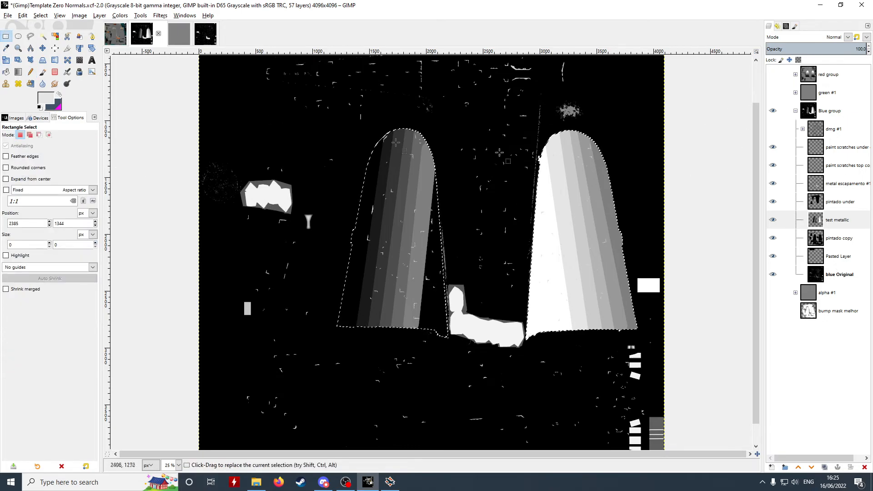
pyautogui.click(688, 114)
pyautogui.click(795, 111)
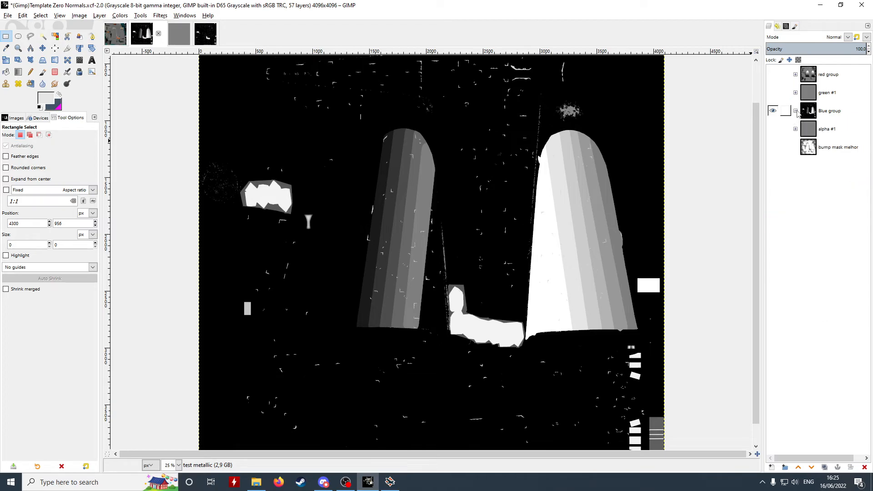
# Show the red group and compose the channel layers into a new RGBA image.
pyautogui.click(773, 74)
pyautogui.click(120, 15)
pyautogui.moveTo(145, 168)
pyautogui.click(213, 198)
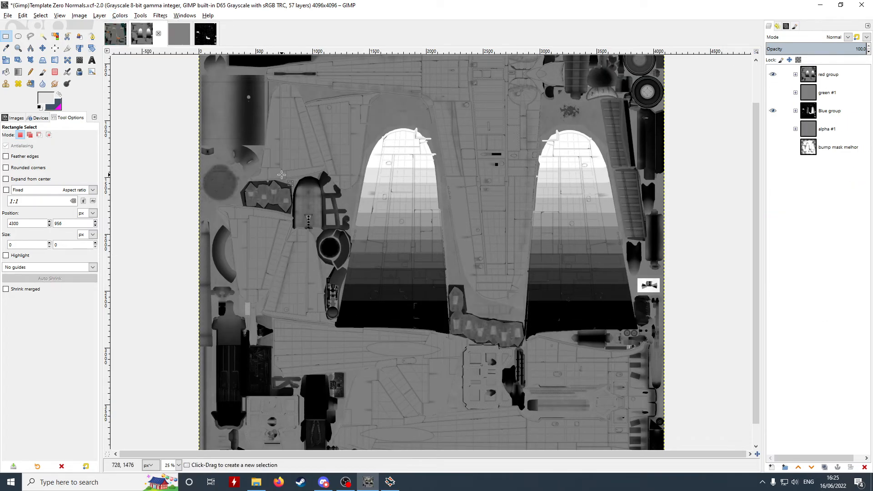
pyautogui.click(481, 308)
# Export the composed image as a6m6c_n.dds to the Zero Blank Template No bumps folder.
pyautogui.click(7, 16)
pyautogui.click(27, 133)
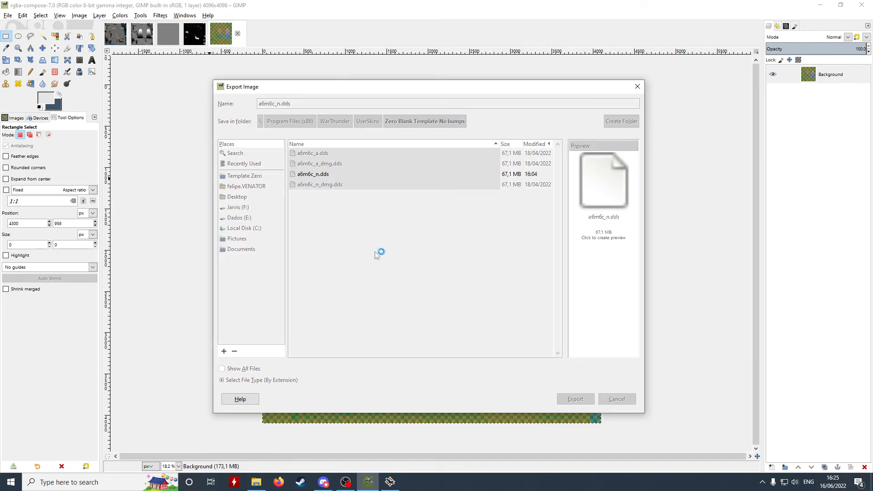
pyautogui.click(151, 133)
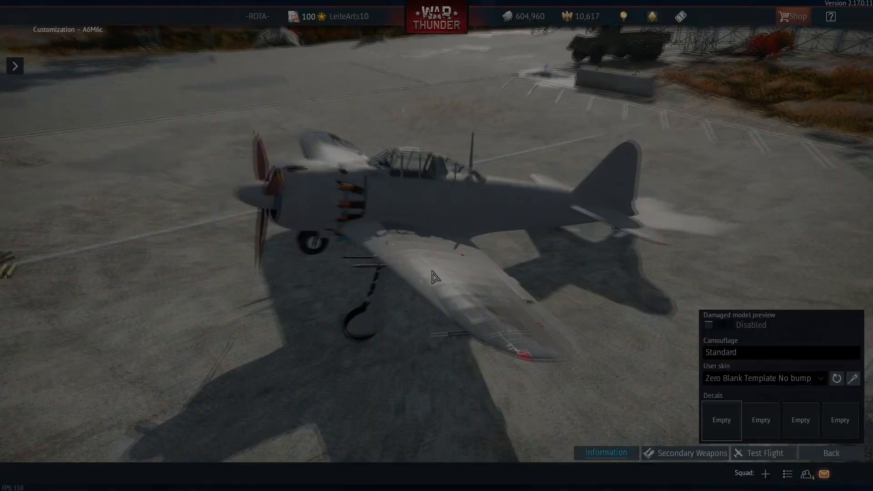
# Switch to War Thunder and examine the glossiness and metallic bands on both wings of the A6M6c.
pyautogui.scroll(3, 432, 271)
pyautogui.moveTo(432, 271); pyautogui.dragTo(362, 295)
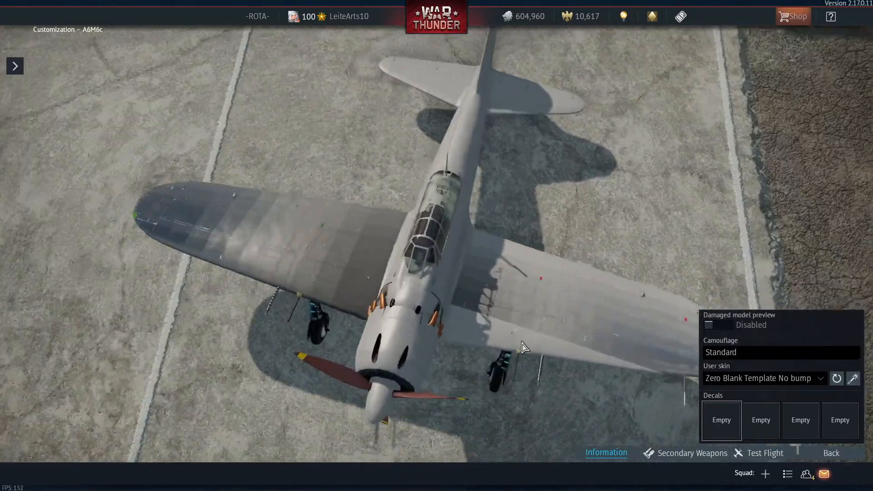
pyautogui.moveTo(523, 348); pyautogui.dragTo(564, 254)
pyautogui.scroll(-2, 536, 274)
pyautogui.scroll(3, 572, 255)
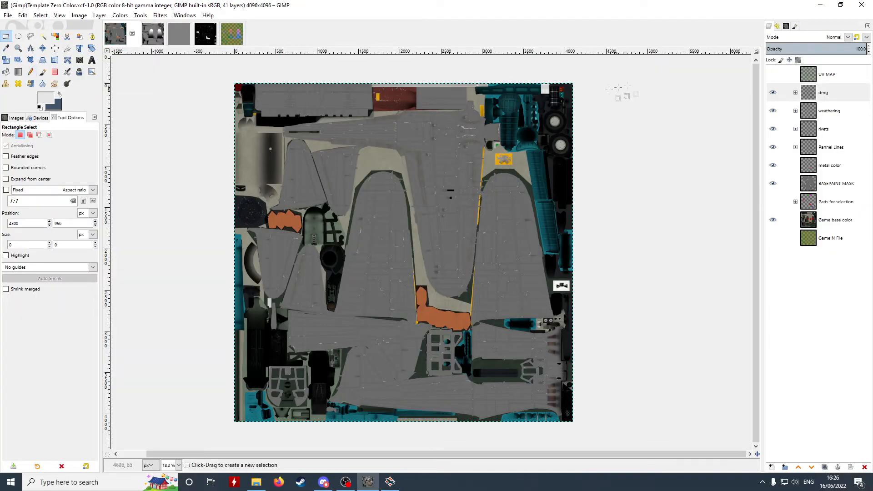
# Return to GIMP, add a layer named label to the Template Zero Color image, and set the Pencil size to 30.
pyautogui.hotkey('shift', 'ctrl', 'n')
pyautogui.write('label')
pyautogui.press('Return')
pyautogui.scroll(3, 383, 234)
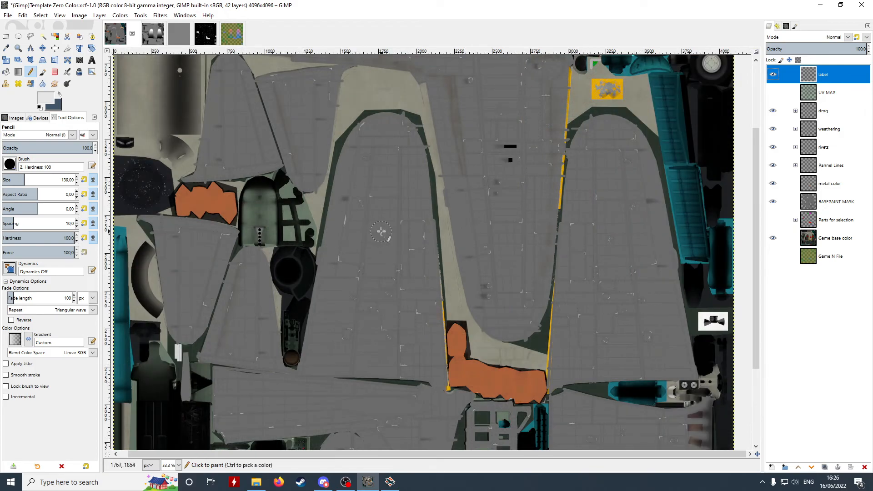
pyautogui.click(232, 33)
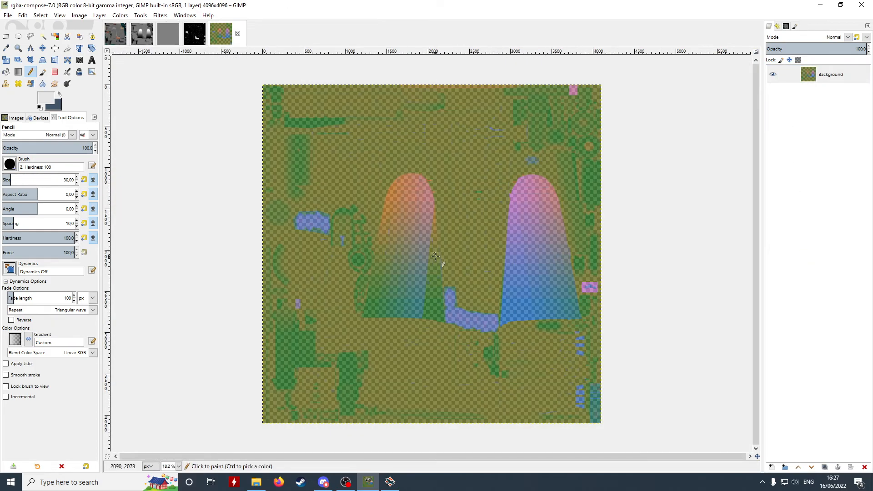
pyautogui.click(115, 35)
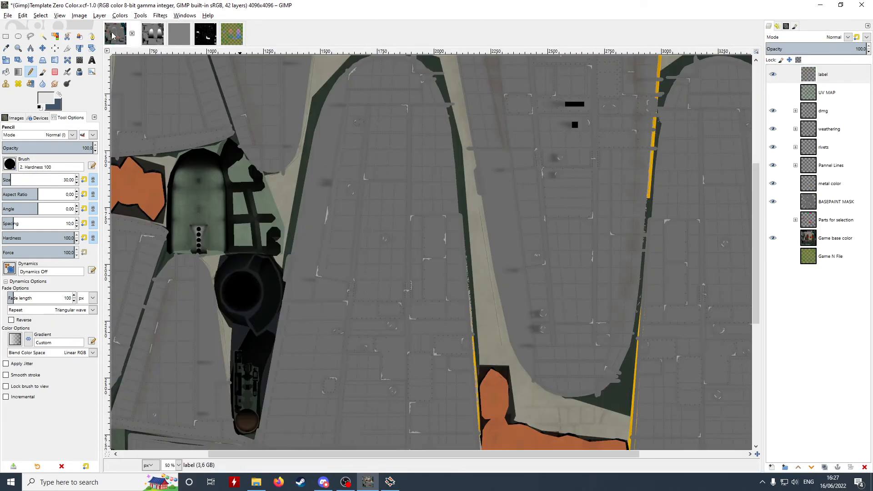
# Handwrite the letter N on the left-hand wing and the letter M near the right-hand wing's root on the label layer.
pyautogui.moveTo(352, 237); pyautogui.dragTo(383, 201)
pyautogui.hscroll(1, 382, 203)
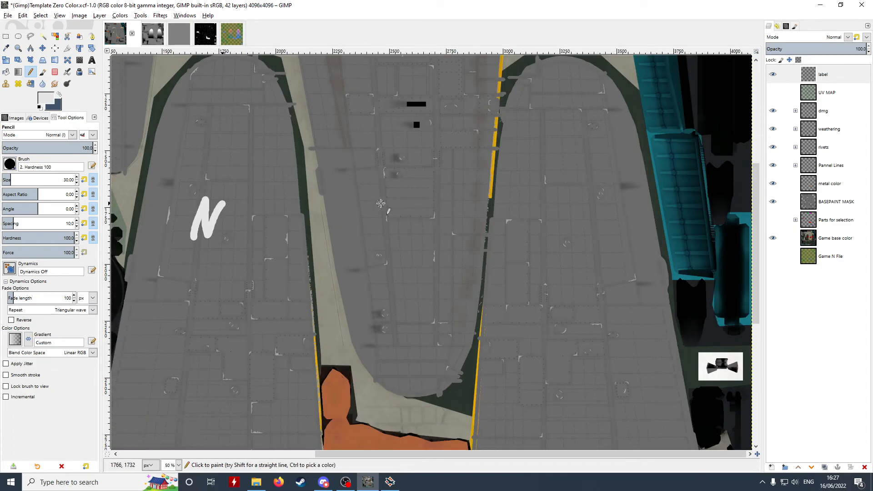
pyautogui.scroll(-2, 381, 204)
pyautogui.hscroll(-1, 287, 250)
pyautogui.moveTo(357, 243)
pyautogui.mouseDown()
pyautogui.moveTo(373, 244)
pyautogui.moveTo(378, 219)
pyautogui.mouseUp()
pyautogui.hscroll(1, 379, 220)
pyautogui.moveTo(566, 246)
pyautogui.mouseDown()
pyautogui.moveTo(568, 233)
pyautogui.moveTo(600, 243)
pyautogui.mouseUp()
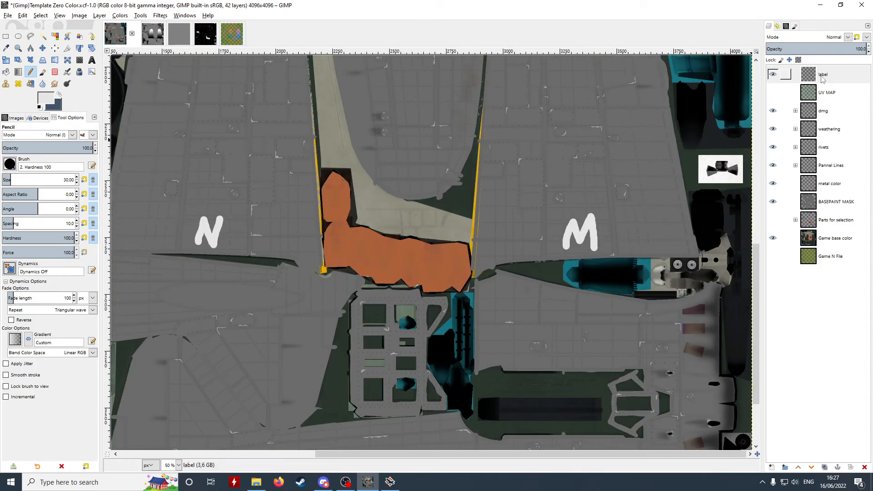
# Create a new layer from the visible image and export it as a6m6c_a.dds to the Zero Blank Template No bumps folder.
pyautogui.rightClick(840, 74)
pyautogui.click(803, 135)
pyautogui.click(8, 16)
pyautogui.click(28, 135)
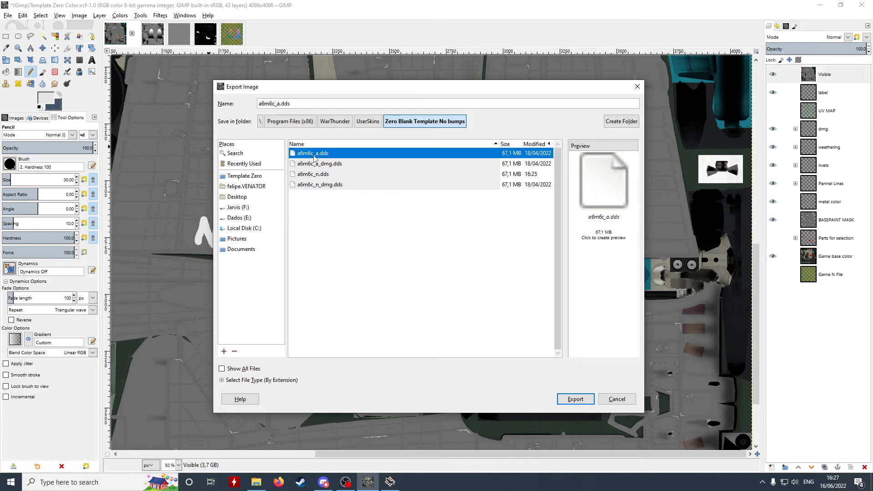
pyautogui.press('Return')
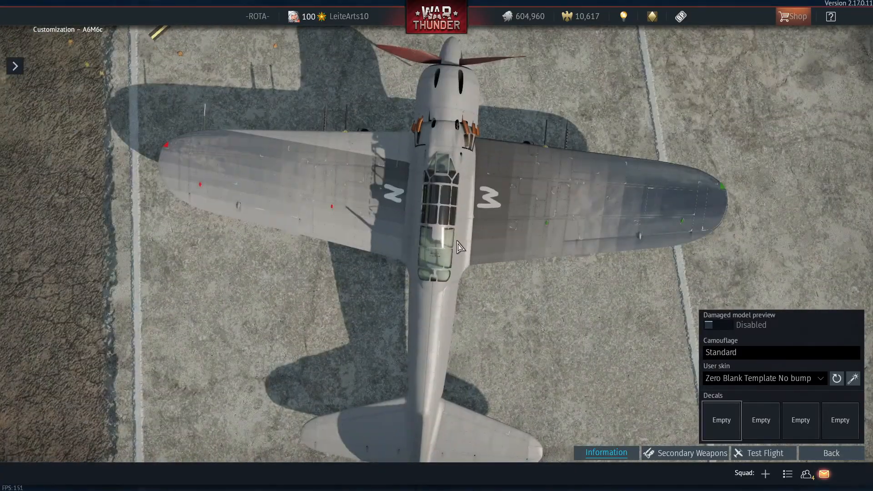
# Switch to War Thunder and examine the labelled glossiness and metallic bands on both A6M6c wings from several angles.
pyautogui.moveTo(436, 251); pyautogui.dragTo(363, 335)
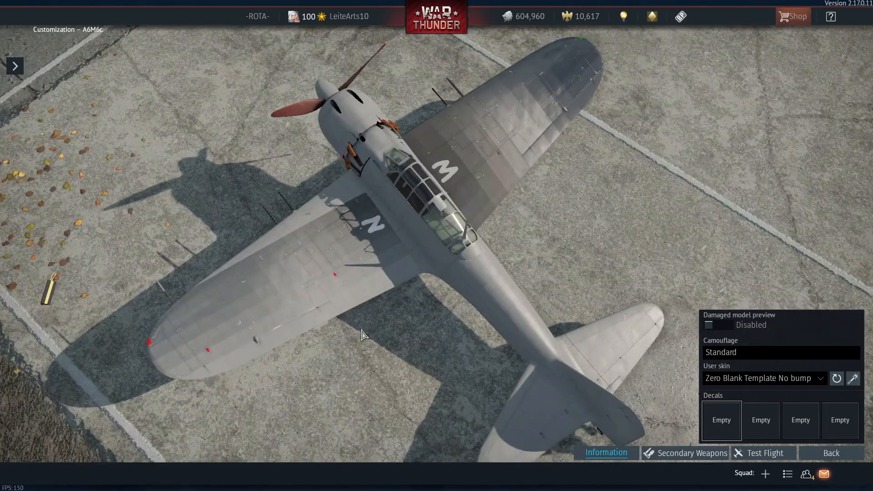
pyautogui.moveTo(377, 285); pyautogui.dragTo(532, 130)
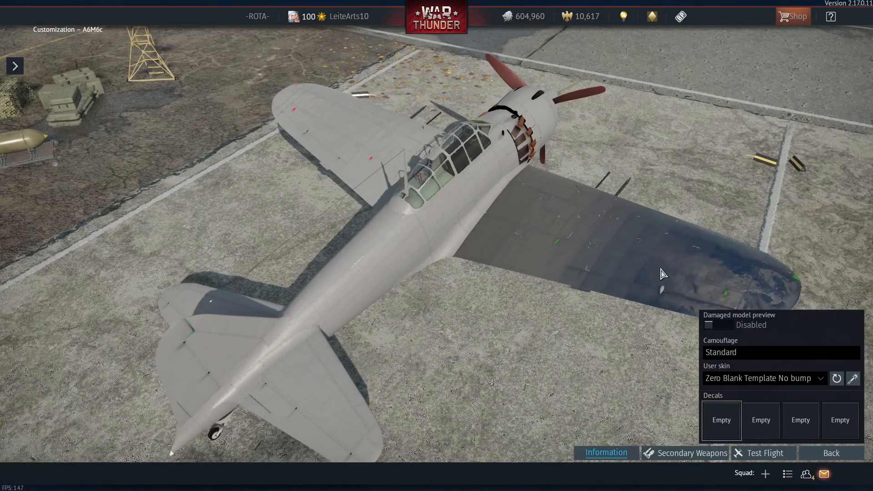
pyautogui.moveTo(661, 268); pyautogui.dragTo(636, 265)
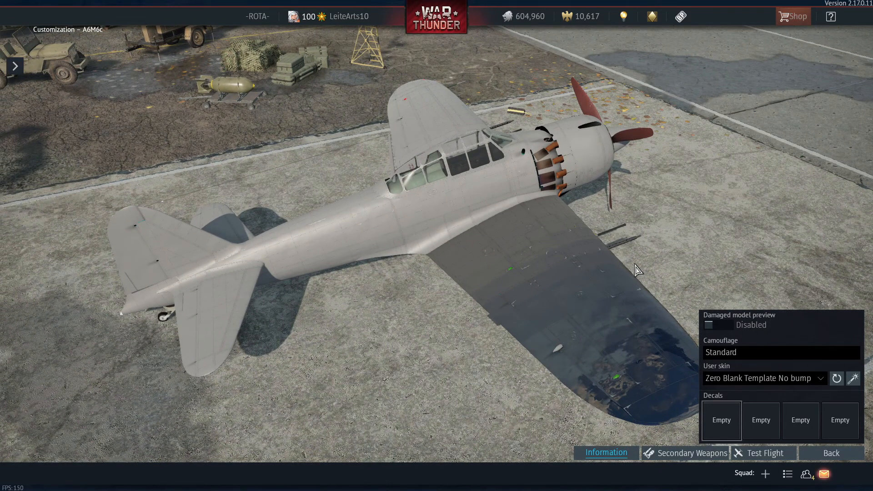
pyautogui.scroll(5, 587, 201)
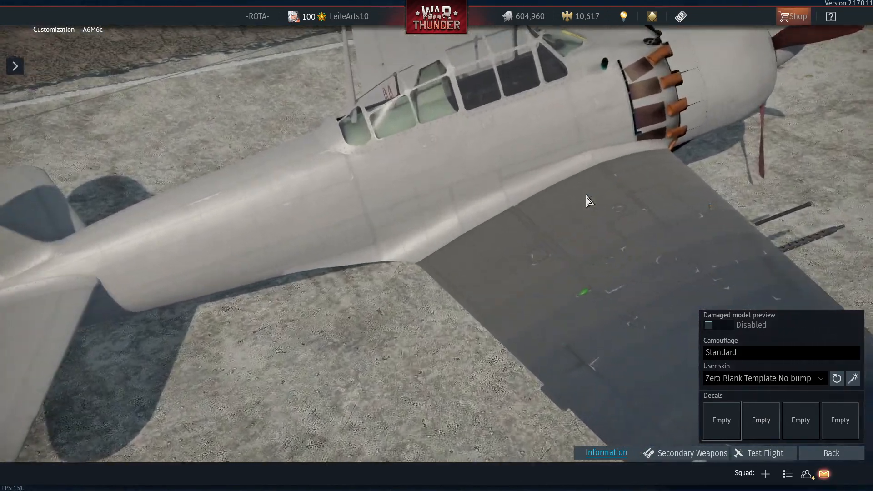
pyautogui.moveTo(587, 200); pyautogui.dragTo(599, 214)
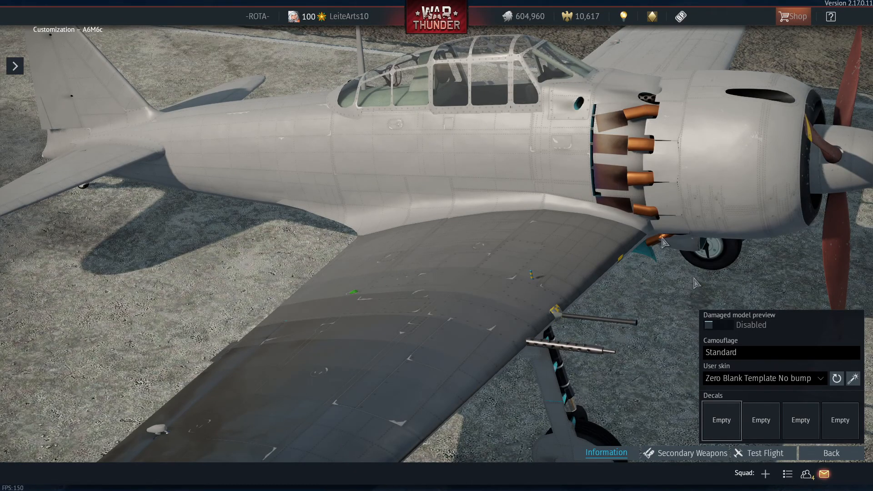
# Apply the Zero Blank Template user skin and examine the bumped panel lines and rivets on the fuselage, wings and tail.
pyautogui.click(767, 380)
pyautogui.click(768, 437)
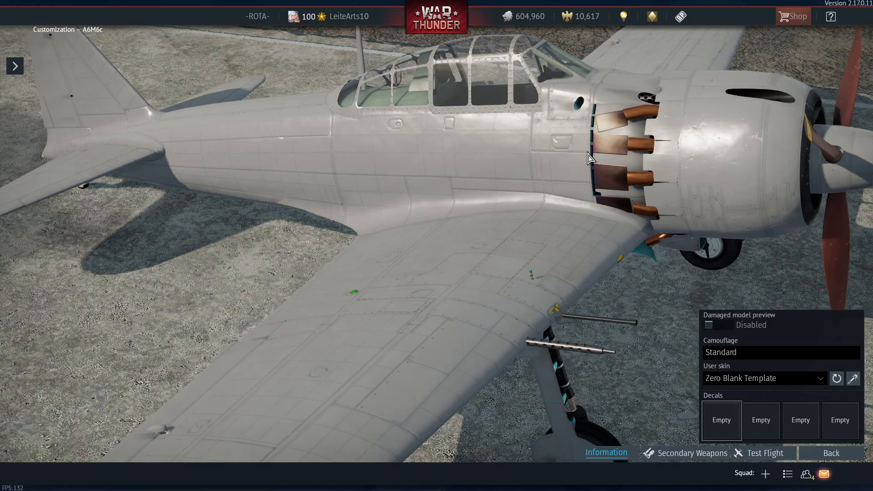
pyautogui.moveTo(749, 146); pyautogui.dragTo(580, 168)
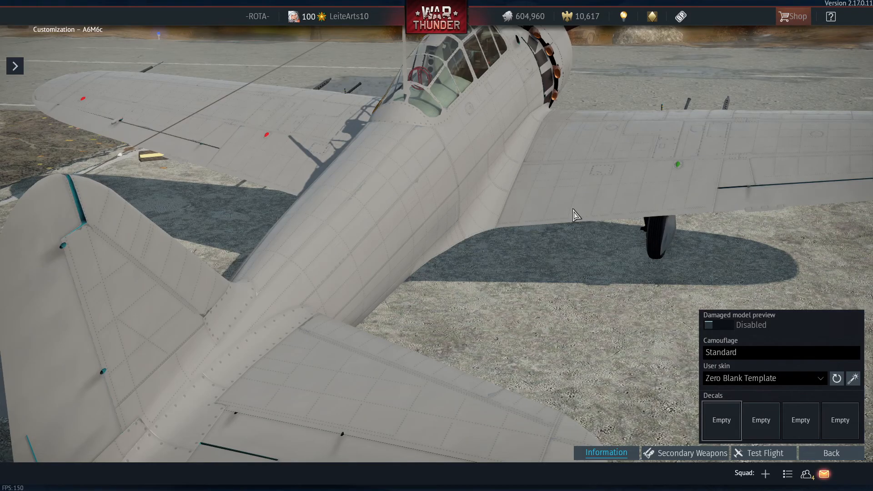
pyautogui.moveTo(574, 214); pyautogui.dragTo(509, 237)
pyautogui.moveTo(521, 181); pyautogui.dragTo(627, 271)
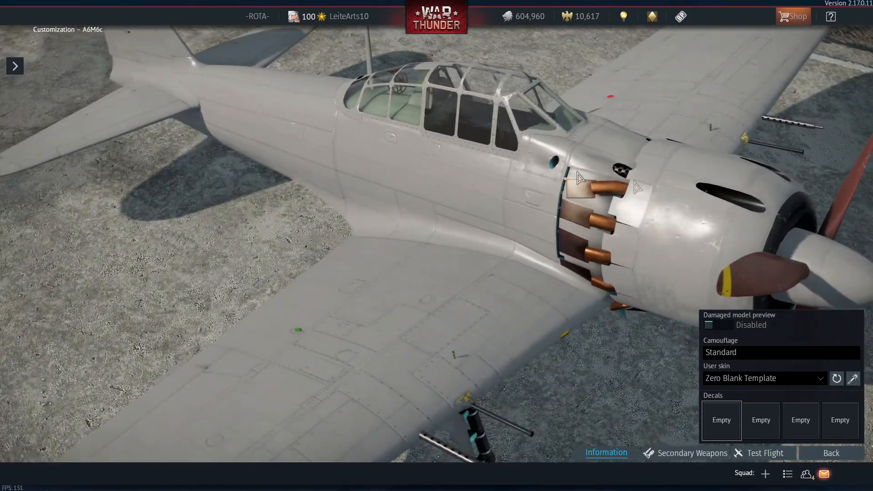
pyautogui.moveTo(495, 246); pyautogui.dragTo(495, 247)
# Return to GIMP, hide the red and Blue groups in the Template Zero Normals image, and expand the green #1 group.
pyautogui.hotkey('alt', 'Tab')
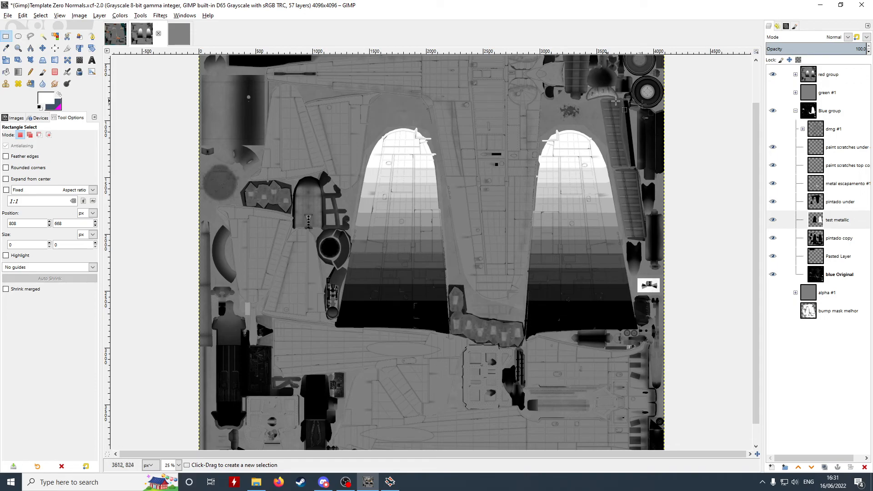
pyautogui.click(773, 74)
pyautogui.click(772, 112)
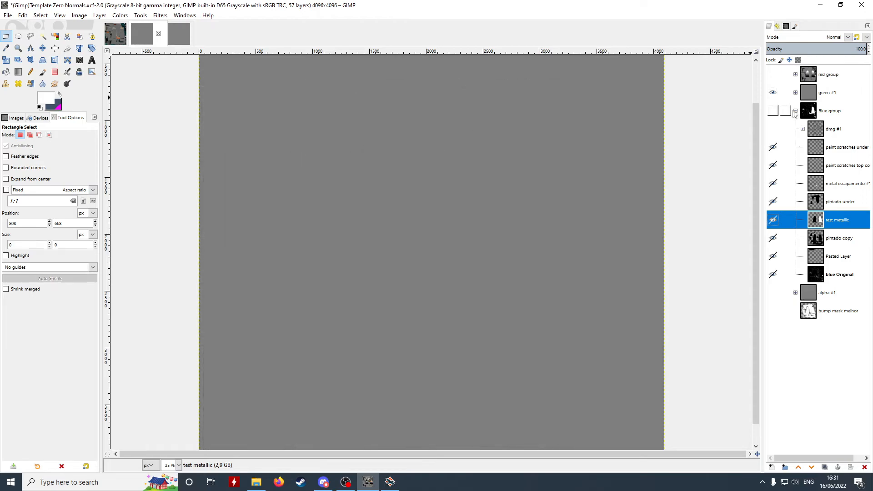
pyautogui.click(795, 110)
pyautogui.click(796, 93)
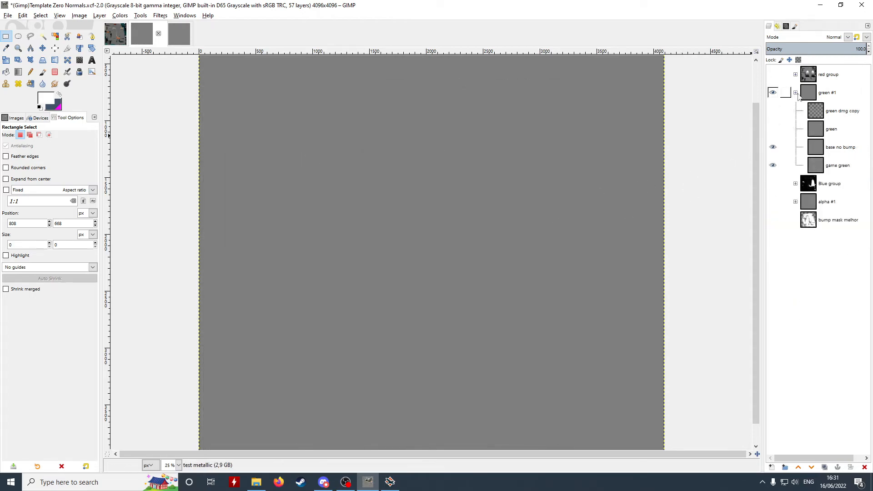
# Hide the base no bump layer and examine the panel and rivet relief on the game green layer.
pyautogui.click(773, 165)
pyautogui.scroll(3, 491, 180)
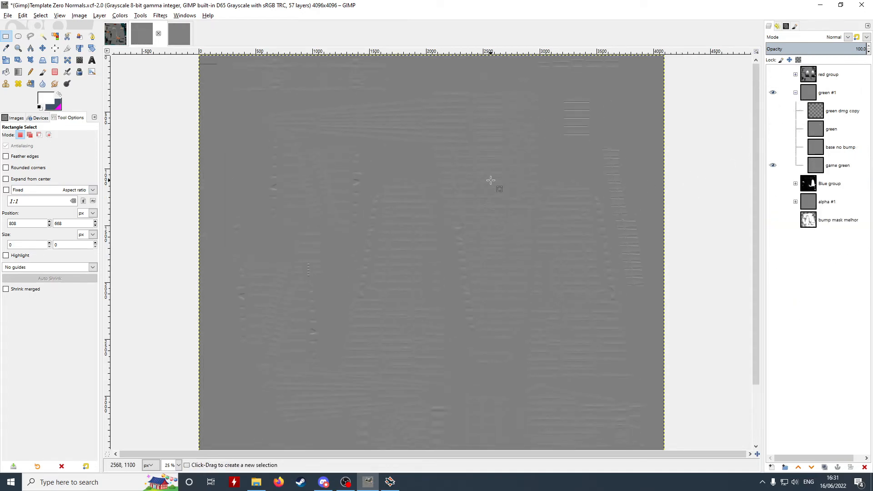
pyautogui.scroll(6, 407, 123)
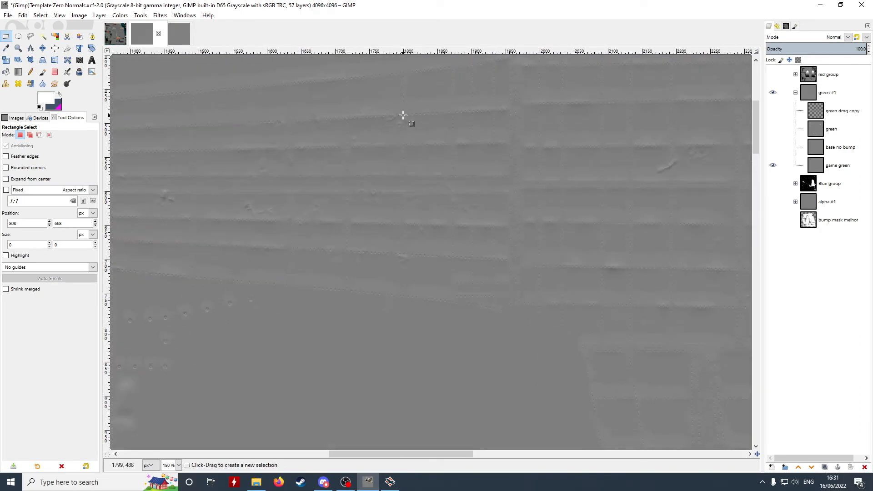
pyautogui.scroll(5, 408, 132)
pyautogui.hscroll(8, 412, 135)
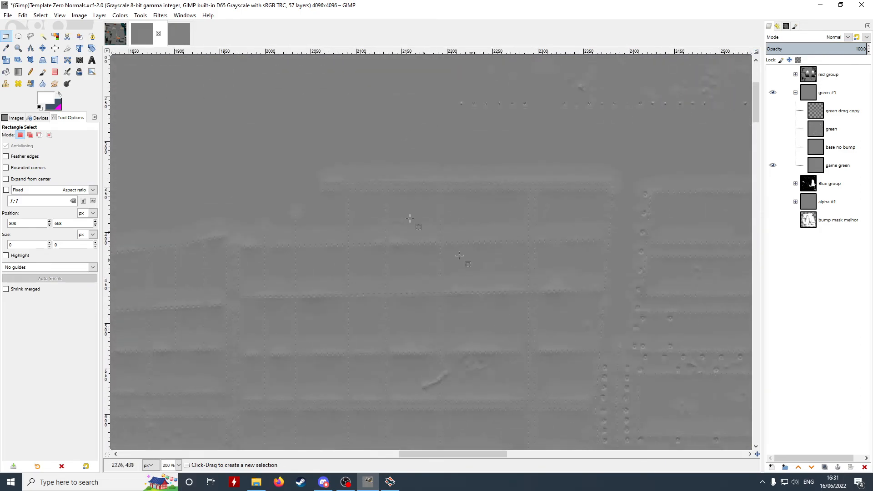
pyautogui.scroll(-2, 582, 280)
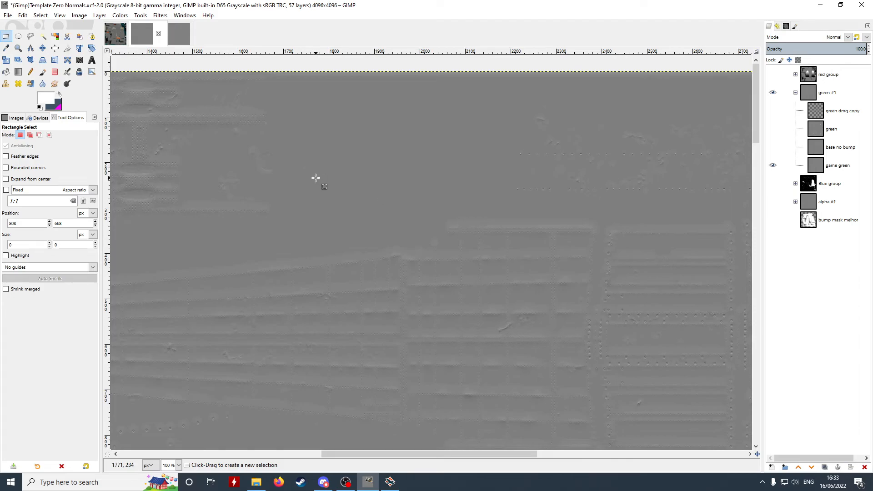
# Switch to the untitled image and bucket-fill its background with a grey of 50 for red, green and blue.
pyautogui.click(184, 36)
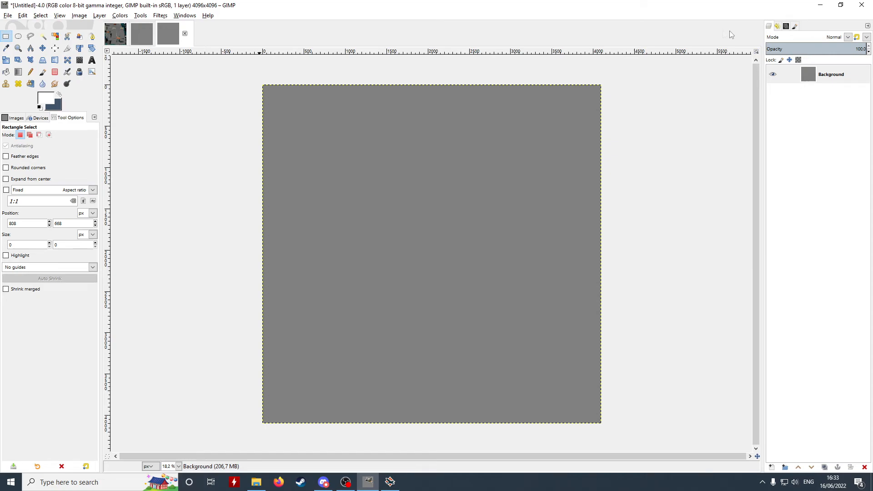
pyautogui.click(52, 101)
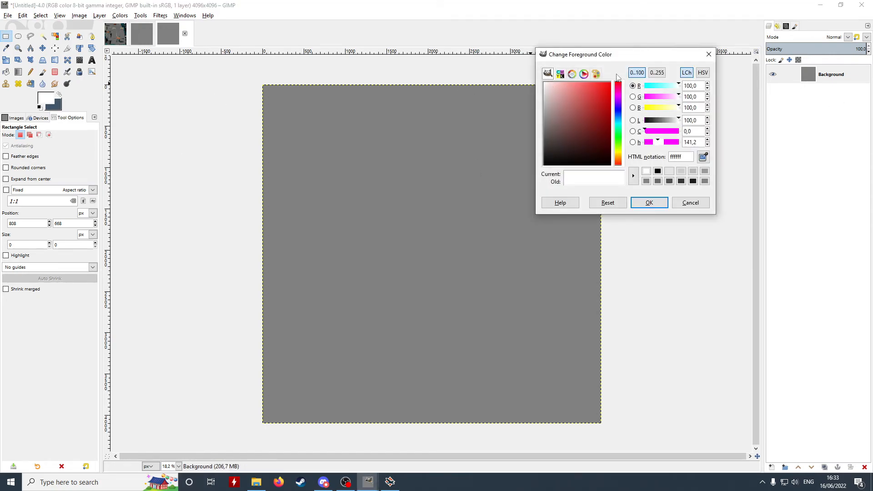
pyautogui.moveTo(704, 85); pyautogui.dragTo(665, 87)
pyautogui.write('50')
pyautogui.press('Tab')
pyautogui.write('50')
pyautogui.press('Tab')
pyautogui.write('50')
pyautogui.press('Tab')
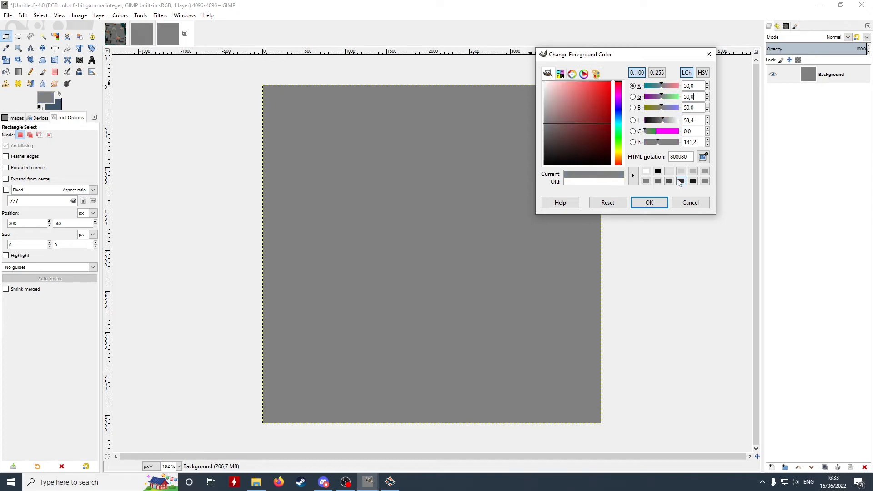
pyautogui.click(649, 203)
pyautogui.click(6, 72)
pyautogui.click(414, 205)
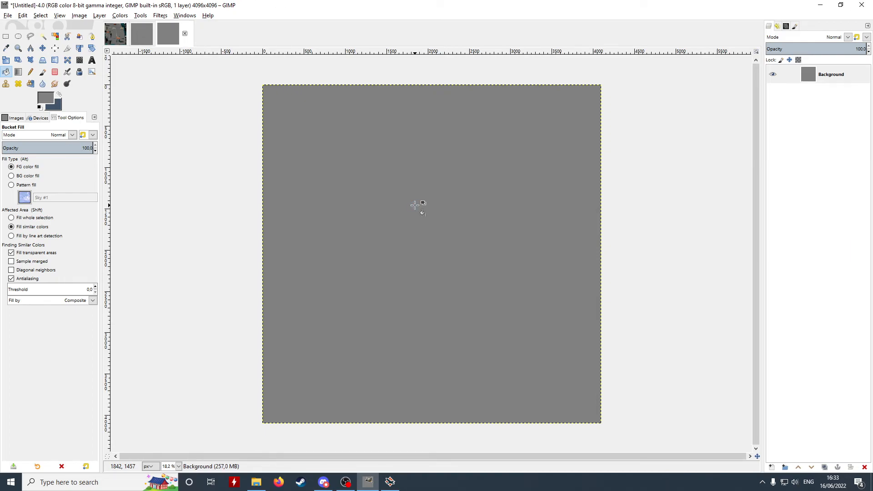
# In the Template Zero Color image, hide the dmg, weathering, rivets, metal color, BASEPAINT MASK and Game base color layers.
pyautogui.click(116, 34)
pyautogui.click(772, 111)
pyautogui.click(773, 129)
pyautogui.click(773, 148)
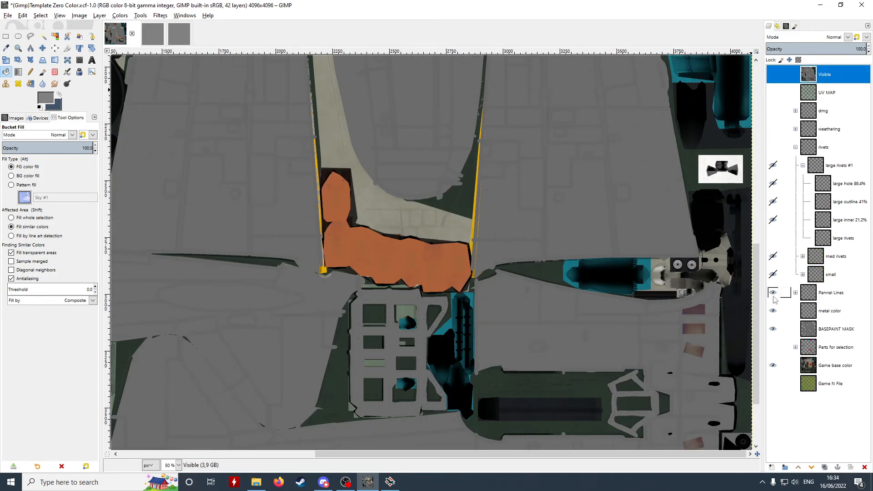
pyautogui.click(773, 311)
pyautogui.click(774, 331)
pyautogui.click(773, 366)
# Copy the pannel lines 100% layer from the Pannel Lines group into the untitled image as a new layer.
pyautogui.click(796, 293)
pyautogui.scroll(-2, 496, 235)
pyautogui.click(831, 314)
pyautogui.click(179, 34)
pyautogui.scroll(-1, 417, 169)
pyautogui.hotkey('ctrl', 'v')
pyautogui.rightClick(827, 75)
pyautogui.click(774, 129)
# Copy the pannel lines soft 3.2% layer into the untitled image as a new layer.
pyautogui.click(115, 35)
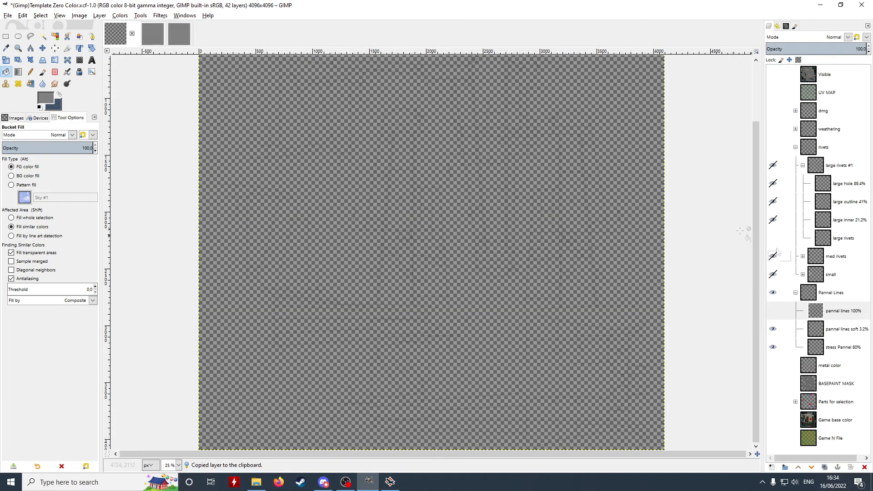
pyautogui.click(836, 330)
pyautogui.hotkey('ctrl', 'c')
pyautogui.click(179, 37)
pyautogui.hotkey('ctrl', 'v')
pyautogui.rightClick(826, 77)
pyautogui.click(782, 130)
# Compare the untitled image with one pasted panel-line layer toggled off and on, and delete the soft panel lines copy.
pyautogui.scroll(8, 435, 181)
pyautogui.click(773, 93)
pyautogui.click(773, 93)
pyautogui.rightClick(844, 77)
pyautogui.click(800, 189)
# Copy the stress Pannel 80% layer from the Template Zero Color image into the untitled image as a new layer.
pyautogui.click(140, 37)
pyautogui.click(116, 36)
pyautogui.click(829, 349)
pyautogui.hotkey('ctrl', 'c')
pyautogui.click(180, 37)
pyautogui.hotkey('ctrl', 'v')
pyautogui.rightClick(826, 76)
pyautogui.click(782, 131)
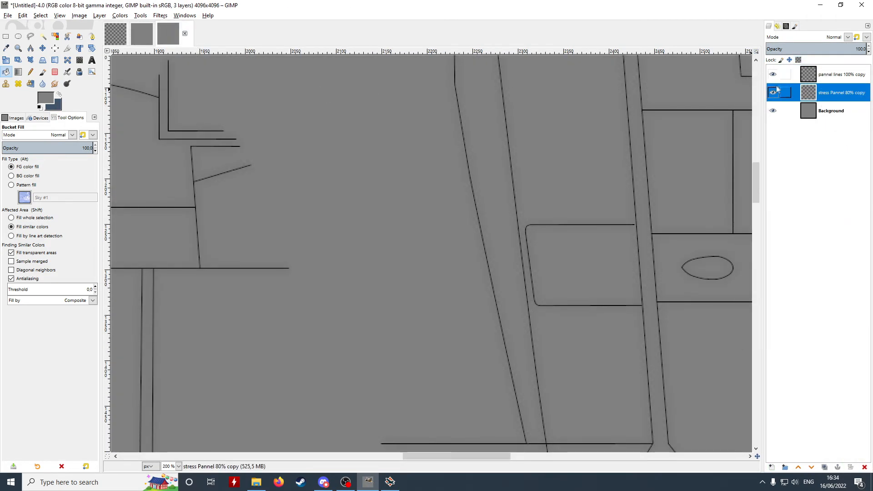
# Recopy the stress Pannel 80% layer and paste it into the untitled image as a new layer beneath the panel lines.
pyautogui.scroll(-5, 738, 203)
pyautogui.click(115, 34)
pyautogui.scroll(7, 496, 192)
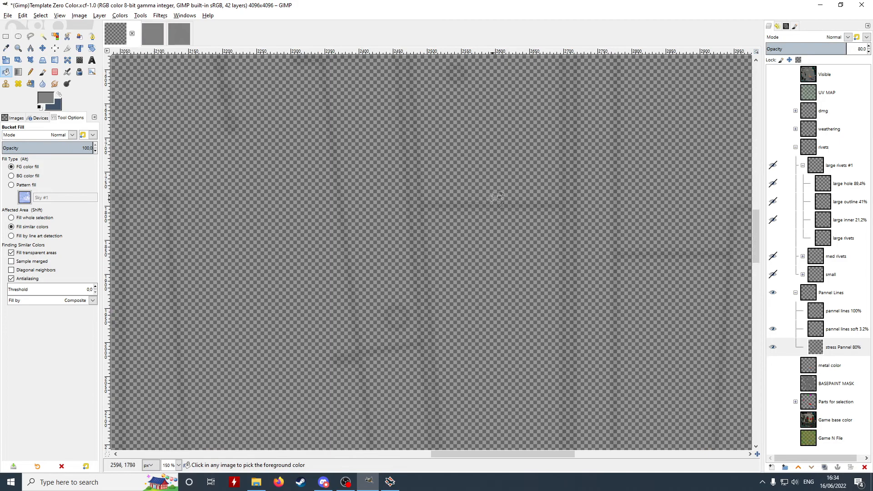
pyautogui.hotkey('ctrl', 'c')
pyautogui.click(179, 35)
pyautogui.hotkey('ctrl', 'v')
pyautogui.rightClick(833, 91)
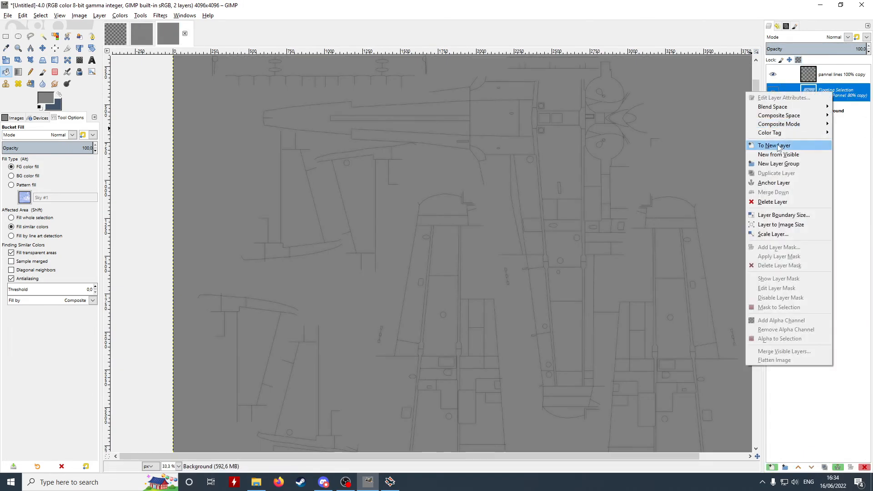
pyautogui.click(777, 145)
# Copy the small rivet stress 36,9% layer from the small rivets group into the untitled image as a new layer.
pyautogui.click(116, 35)
pyautogui.click(848, 241)
pyautogui.click(803, 165)
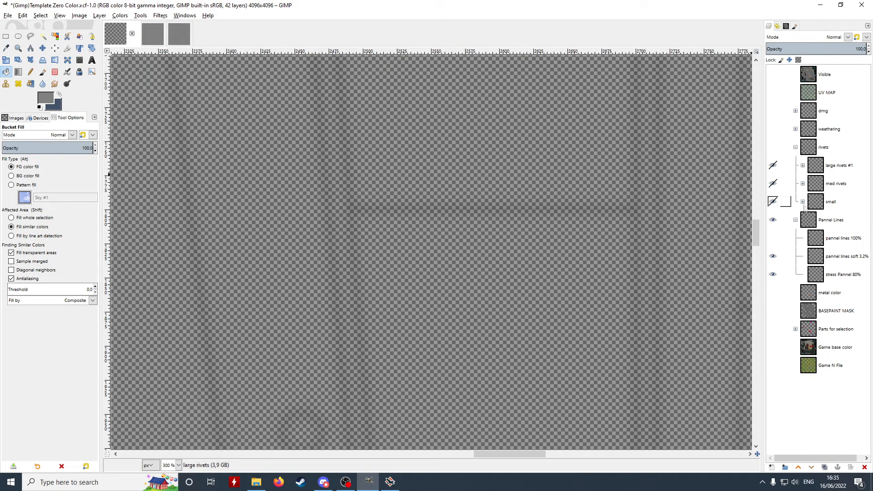
pyautogui.click(803, 201)
pyautogui.click(824, 256)
pyautogui.hotkey('ctrl', 'c')
pyautogui.click(180, 35)
pyautogui.hotkey('ctrl', 'v')
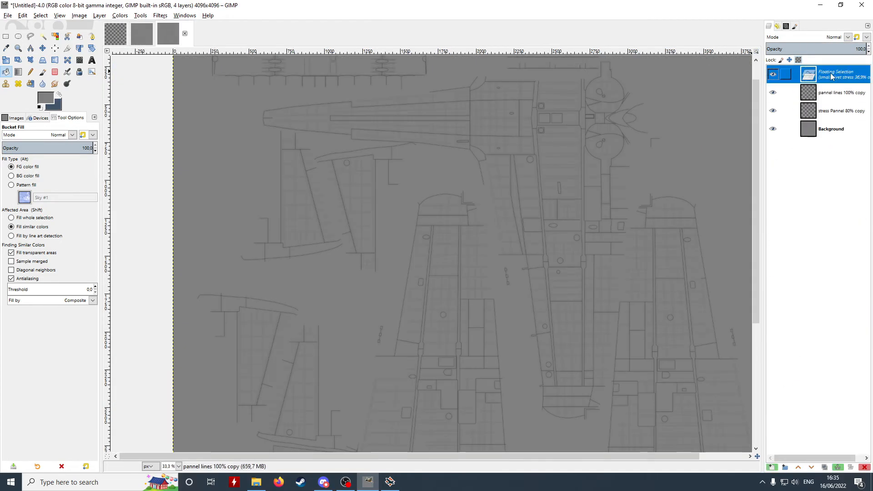
pyautogui.rightClick(832, 76)
pyautogui.click(777, 130)
# Copy the small rivet outlines 75,1% layer into the untitled image as a new layer.
pyautogui.scroll(-3, 519, 150)
pyautogui.scroll(2, 536, 141)
pyautogui.scroll(-1, 410, 132)
pyautogui.click(116, 35)
pyautogui.click(832, 230)
pyautogui.hotkey('ctrl', 'c')
pyautogui.click(168, 35)
pyautogui.hotkey('ctrl', 'v')
pyautogui.rightClick(832, 75)
pyautogui.click(790, 130)
# Copy the small rivets 4,6% layer into the untitled image as a new layer.
pyautogui.click(116, 35)
pyautogui.click(832, 228)
pyautogui.hotkey('ctrl', 'c')
pyautogui.click(168, 35)
pyautogui.hotkey('ctrl', 'v')
pyautogui.rightClick(832, 75)
pyautogui.click(776, 132)
# Copy the medium outline 6% layer from the med rivets group into the untitled image as a new layer.
pyautogui.click(116, 35)
pyautogui.scroll(-1, 818, 228)
pyautogui.click(833, 224)
pyautogui.hotkey('ctrl', 'c')
pyautogui.click(168, 35)
pyautogui.hotkey('ctrl', 'v')
pyautogui.rightClick(824, 74)
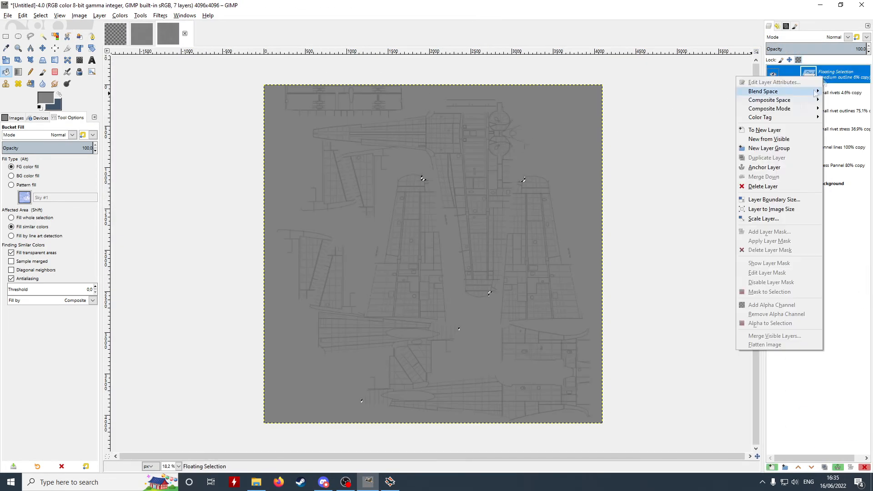
pyautogui.click(776, 130)
# Copy the medium rivets 28,6% layer into the untitled image as a new layer.
pyautogui.click(116, 35)
pyautogui.click(832, 201)
pyautogui.click(178, 35)
pyautogui.hotkey('ctrl', 'v')
pyautogui.rightClick(832, 77)
pyautogui.click(776, 130)
# Copy the large inner 21,2% layer from the large rivets #1 group into the untitled image as a new layer.
pyautogui.click(116, 35)
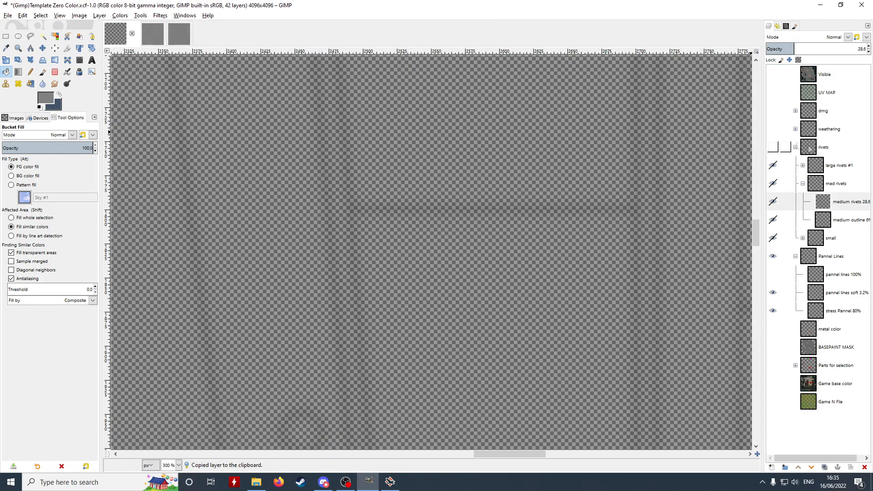
pyautogui.click(803, 183)
pyautogui.click(803, 165)
pyautogui.click(837, 219)
pyautogui.hotkey('ctrl', 'c')
pyautogui.click(179, 35)
pyautogui.hotkey('ctrl', 'v')
pyautogui.rightClick(837, 75)
pyautogui.click(776, 130)
# Copy the large outline 41% layer into the untitled image as a new layer.
pyautogui.click(116, 35)
pyautogui.click(841, 201)
pyautogui.hotkey('ctrl', 'c')
pyautogui.click(180, 34)
pyautogui.hotkey('ctrl', 'v')
pyautogui.rightClick(847, 76)
pyautogui.click(782, 129)
# Copy the large hole 89,4% layer into the untitled image as a new layer.
pyautogui.click(116, 35)
pyautogui.click(837, 183)
pyautogui.click(177, 35)
pyautogui.hotkey('ctrl', 'v')
pyautogui.rightClick(828, 73)
pyautogui.click(773, 126)
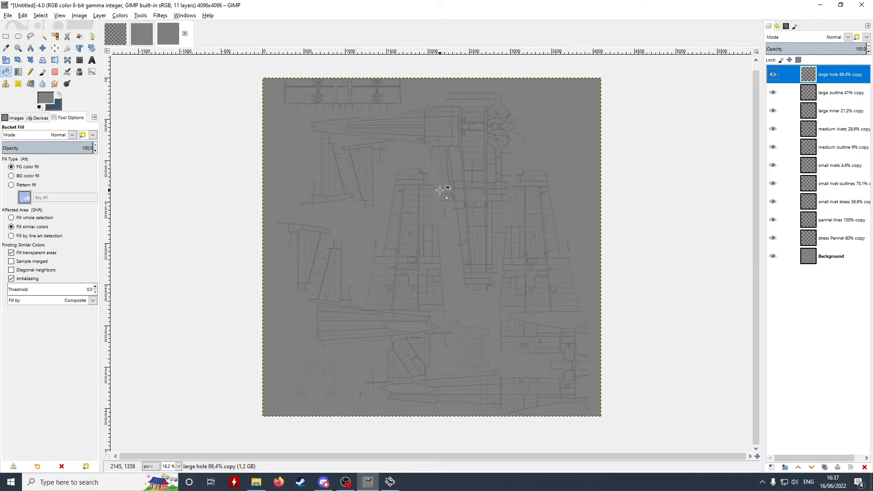
# Examine the combined panel lines and the small, medium and large rivets up close across the untitled image.
pyautogui.scroll(8, 436, 109)
pyautogui.scroll(4, 430, 126)
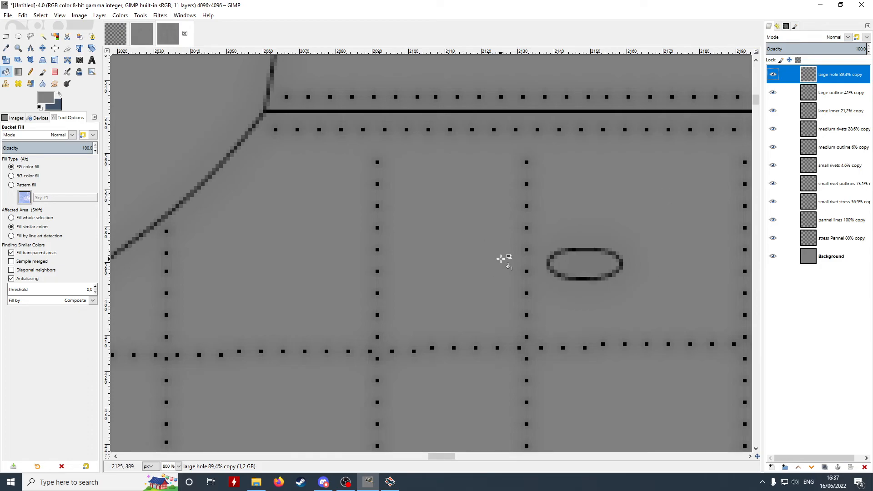
pyautogui.scroll(-5, 503, 259)
pyautogui.scroll(3, 454, 234)
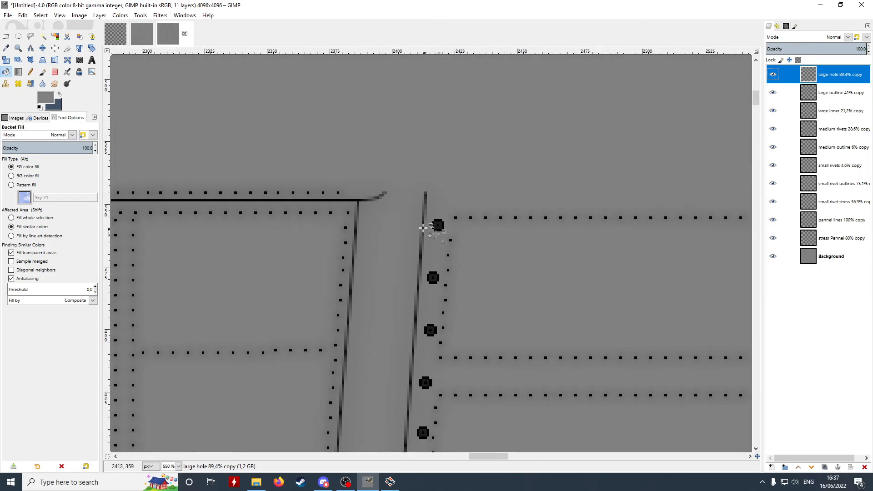
pyautogui.scroll(-3, 494, 255)
pyautogui.scroll(-2, 503, 323)
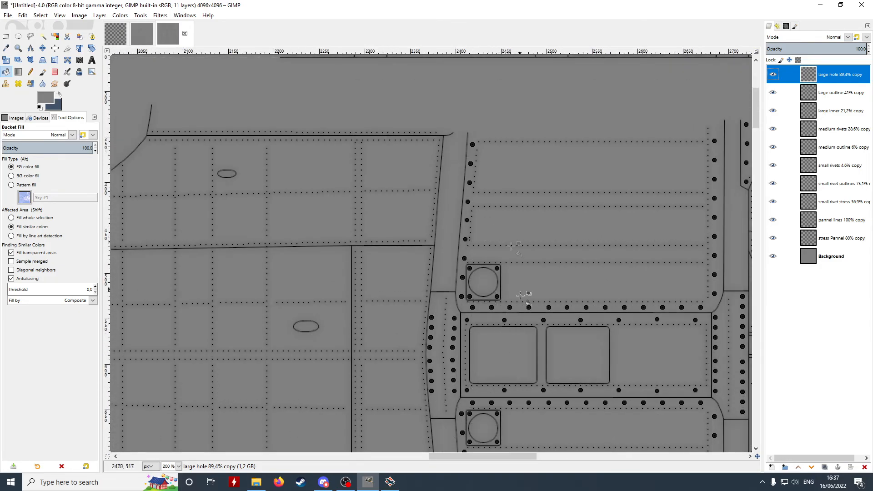
pyautogui.scroll(-1, 469, 305)
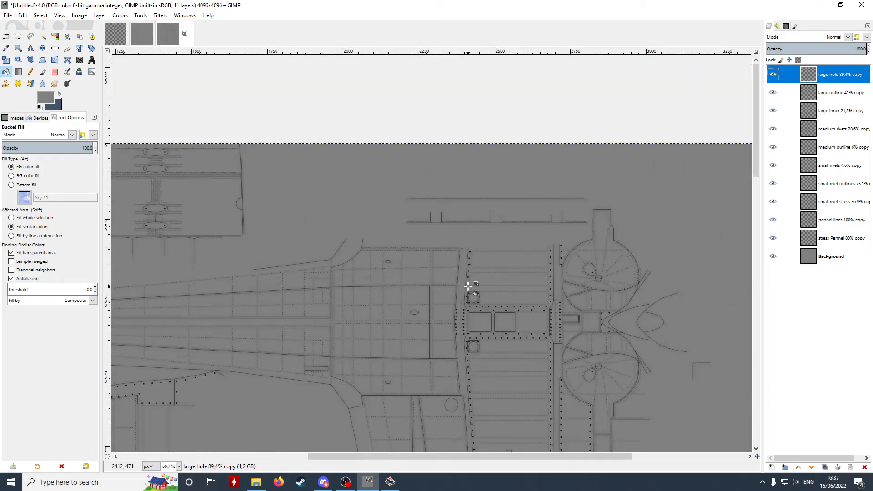
# Hide the panel line layer and every rivet layer, leaving only stress Pannel 80% copy visible over the grey background.
pyautogui.scroll(5, 469, 285)
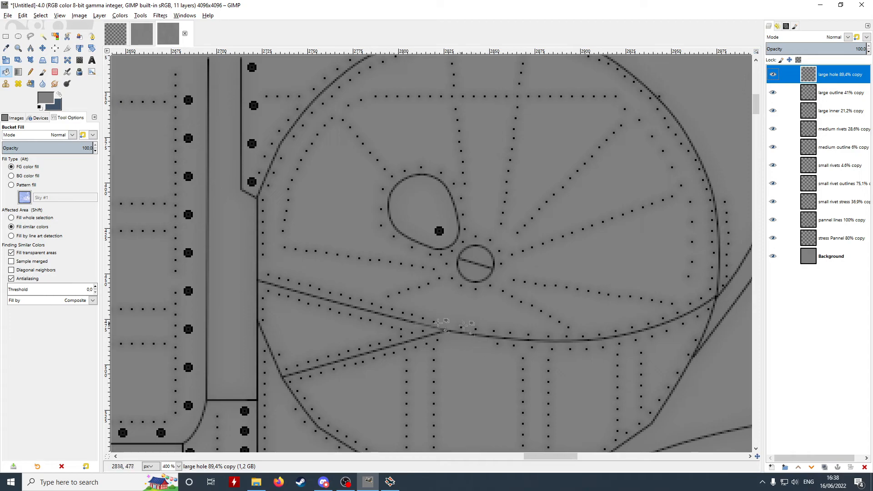
pyautogui.scroll(-5, 443, 300)
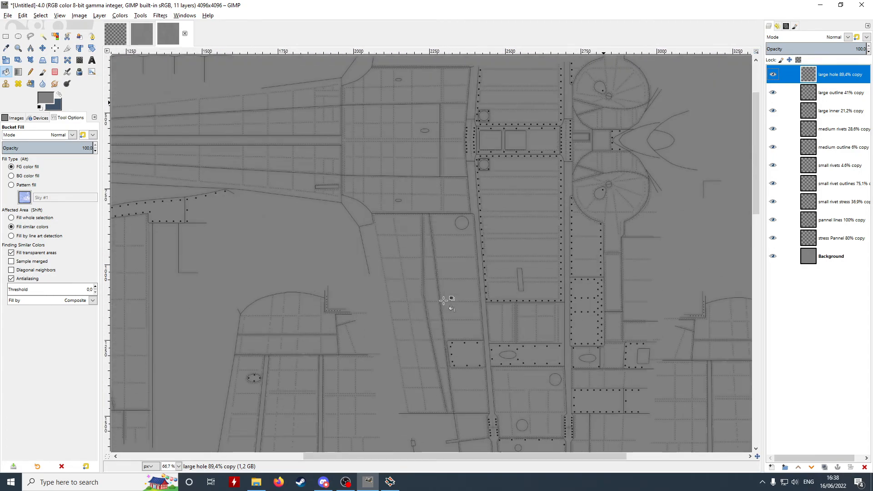
pyautogui.hscroll(-1, 444, 301)
pyautogui.scroll(-1, 443, 301)
pyautogui.scroll(2, 443, 301)
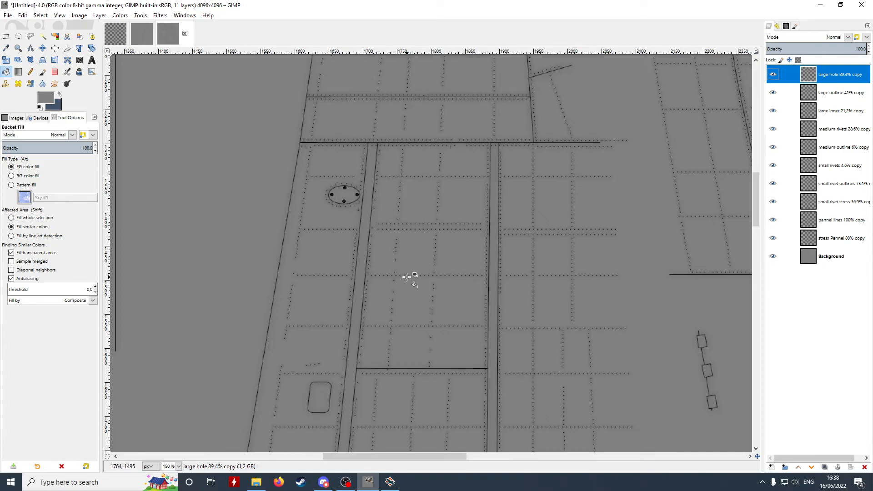
pyautogui.moveTo(773, 74); pyautogui.dragTo(773, 222)
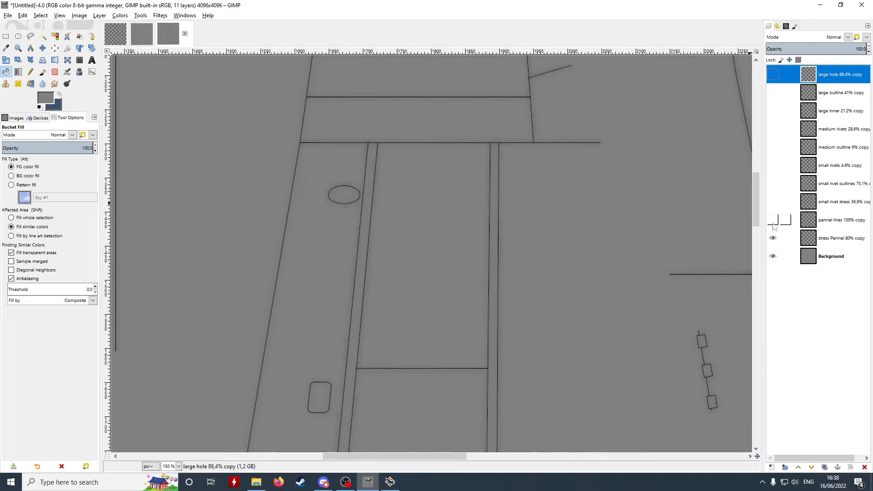
pyautogui.click(814, 237)
pyautogui.scroll(-4, 588, 218)
pyautogui.scroll(6, 591, 245)
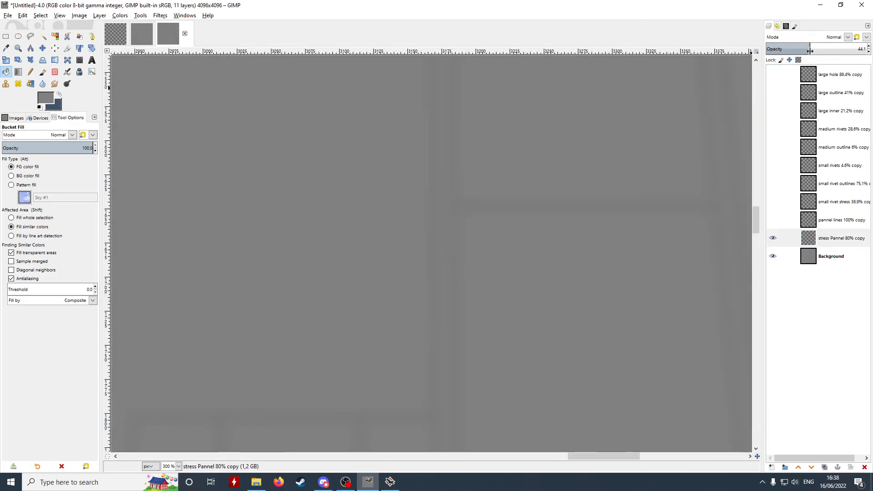
# Try lowering the layer opacity while showing the pannel lines 100% copy and small rivet stress 36,9% copy layers.
pyautogui.click(773, 220)
pyautogui.click(841, 220)
pyautogui.click(808, 53)
pyautogui.moveTo(807, 53); pyautogui.dragTo(768, 50)
pyautogui.click(773, 201)
pyautogui.click(120, 15)
pyautogui.press('Escape')
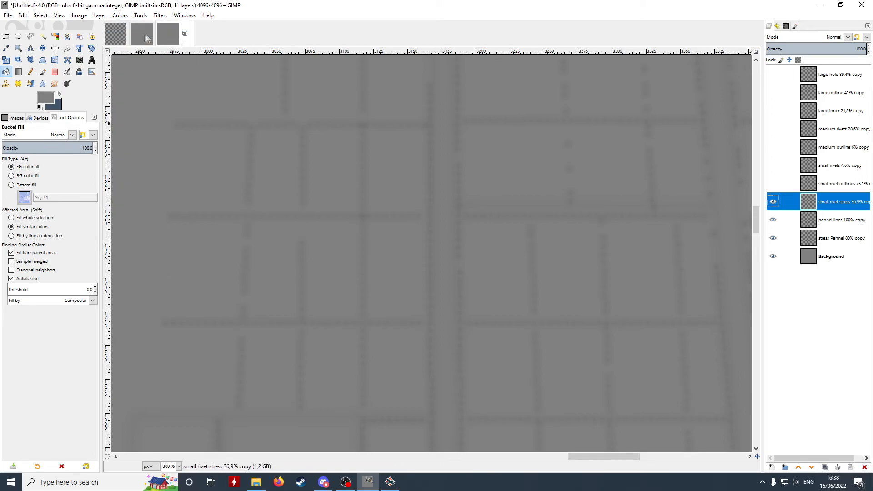
# Restore the layer opacity to 100 and hide the small rivet stress and panel line layers again.
pyautogui.click(839, 220)
pyautogui.click(835, 255)
pyautogui.moveTo(846, 49); pyautogui.dragTo(867, 49)
pyautogui.click(836, 241)
pyautogui.click(773, 202)
pyautogui.click(773, 219)
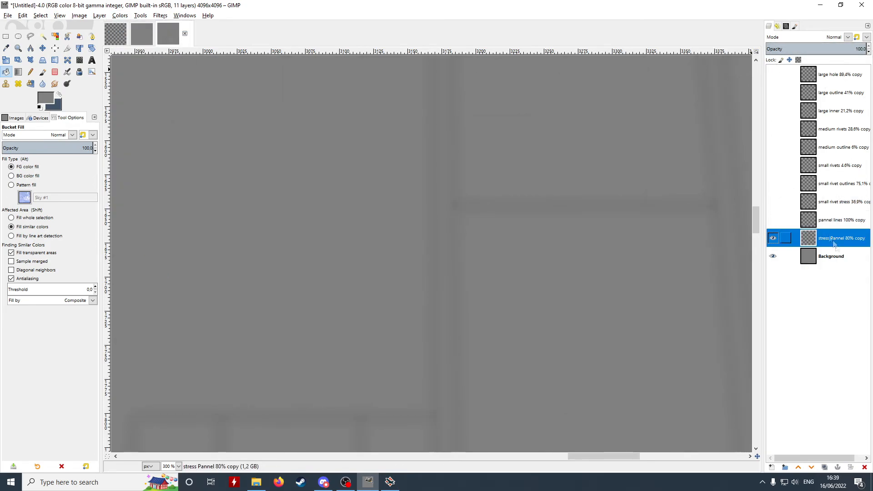
# Brighten the stress Pannel 80% copy layer with Hue-Chroma, setting Lightness to about 50.
pyautogui.click(120, 15)
pyautogui.click(139, 45)
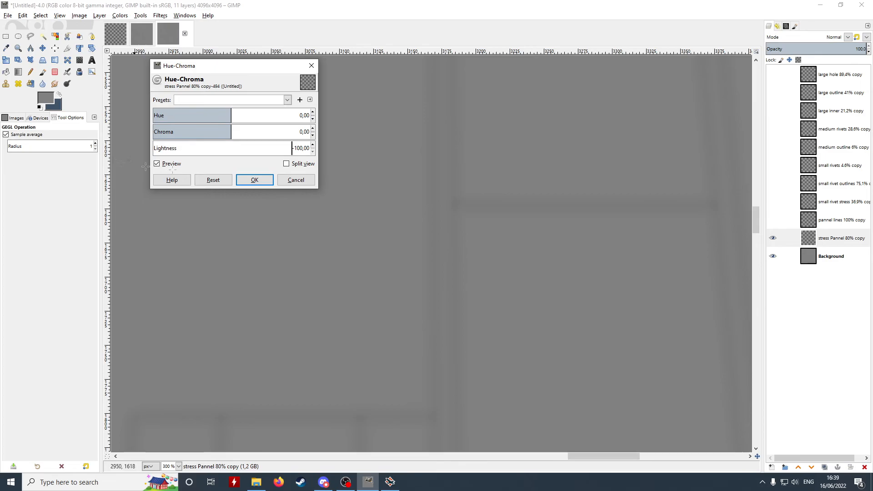
pyautogui.click(253, 179)
pyautogui.moveTo(234, 146); pyautogui.dragTo(271, 154)
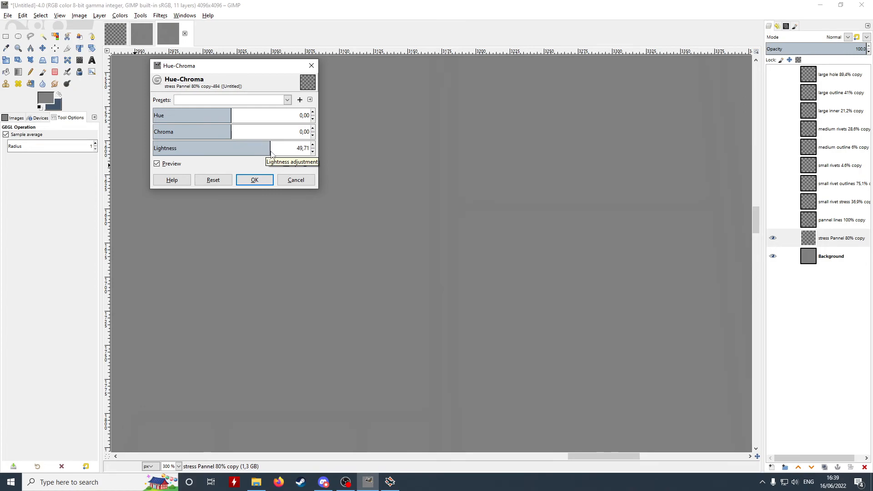
pyautogui.click(255, 181)
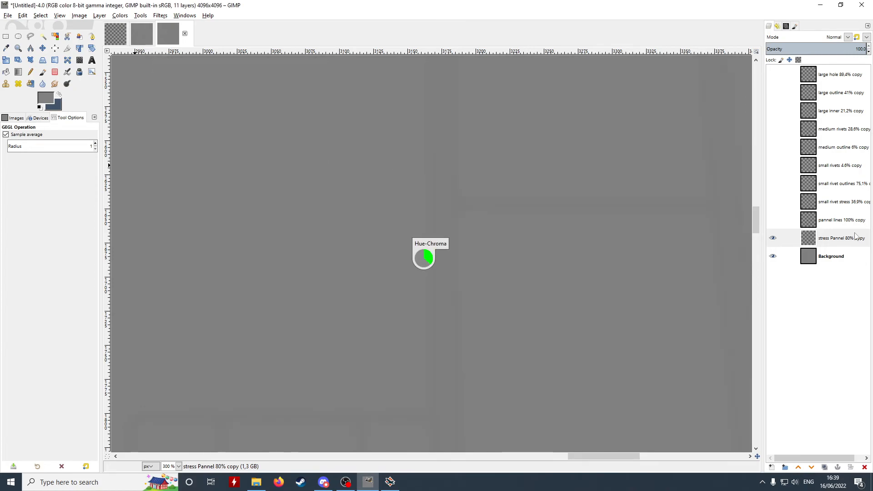
# Show the pannel lines 100% copy layer and raise its Hue-Chroma Lightness to about 51.
pyautogui.click(774, 220)
pyautogui.click(809, 220)
pyautogui.hotkey('ctrl', 'shift', 'f')
pyautogui.moveTo(230, 150); pyautogui.dragTo(272, 152)
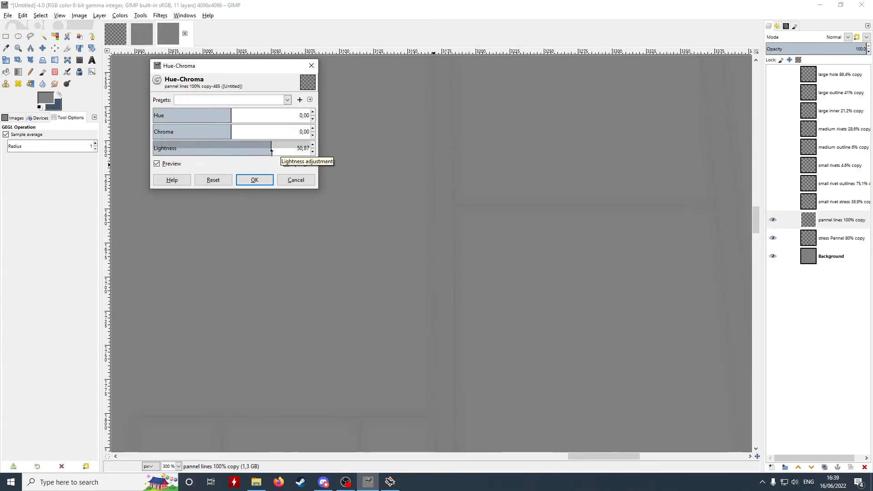
pyautogui.press('Return')
# Show the small rivet stress 36,9% copy layer and raise its Hue-Chroma Lightness to about 60.
pyautogui.click(774, 202)
pyautogui.click(809, 202)
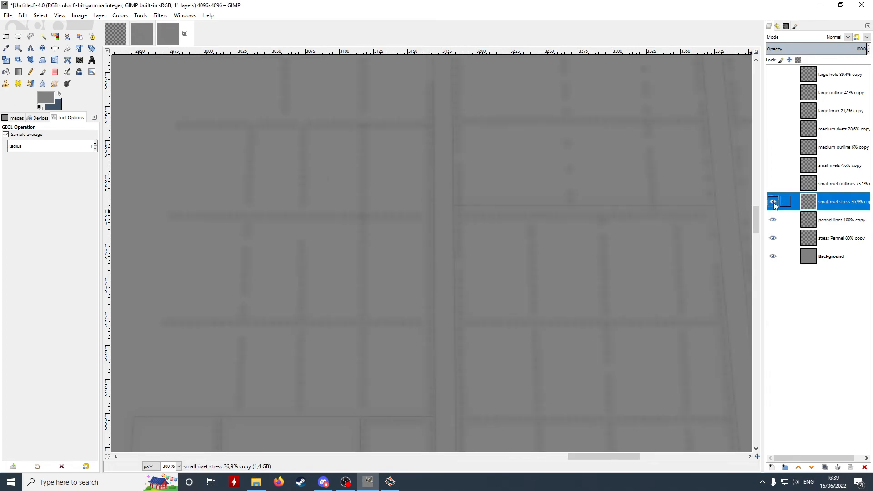
pyautogui.hotkey('ctrl', 'shift', 'f')
pyautogui.moveTo(230, 149); pyautogui.dragTo(276, 154)
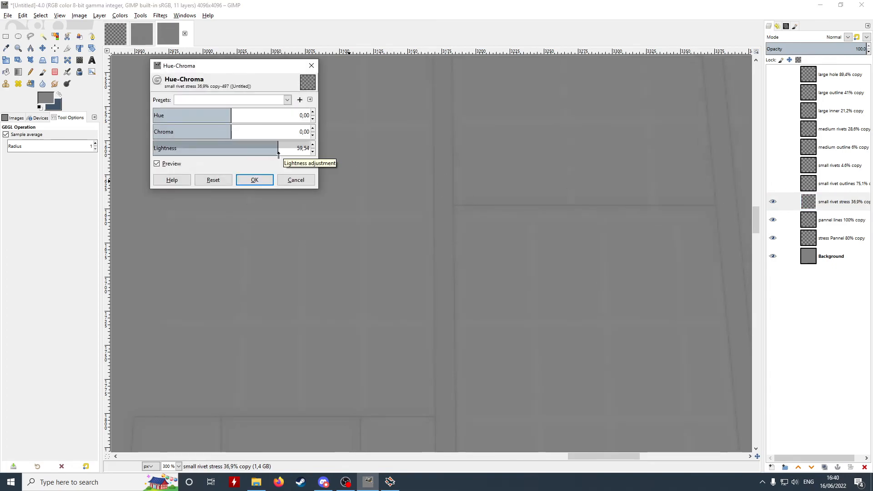
pyautogui.click(263, 180)
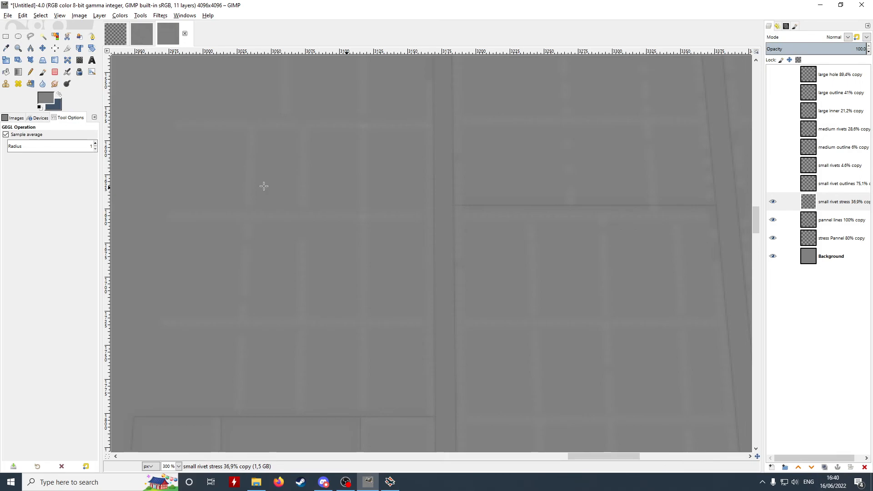
# Show the small rivet outlines 75,1% copy layer and set its Hue-Chroma Lightness to 100.
pyautogui.click(775, 186)
pyautogui.click(773, 184)
pyautogui.hotkey('ctrl', 'shift', 'f')
pyautogui.moveTo(241, 149); pyautogui.dragTo(350, 160)
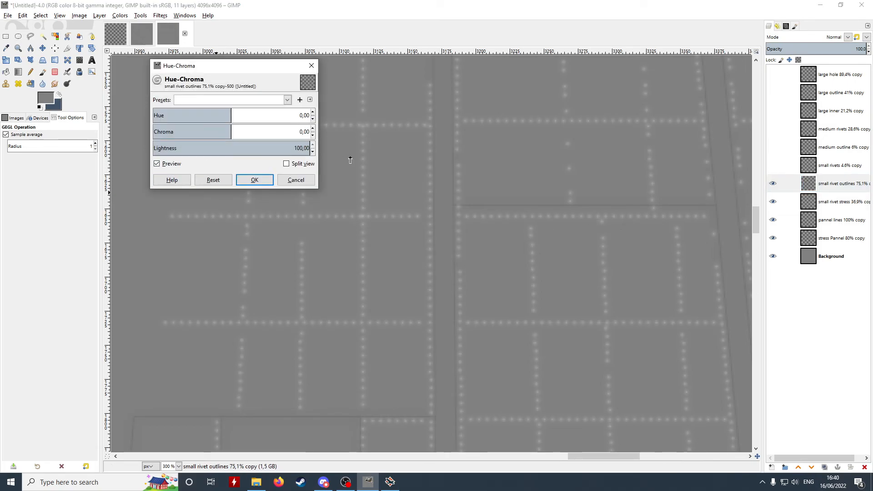
pyautogui.click(255, 180)
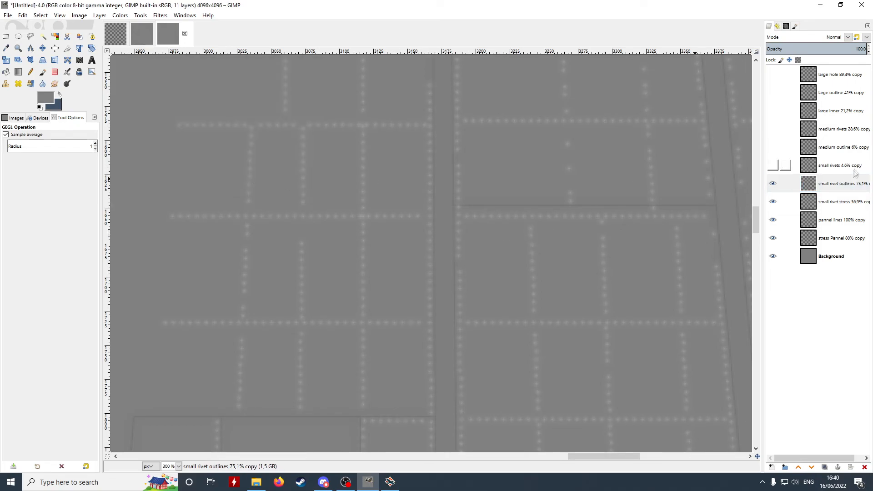
# Show the small rivets 4.6% copy layer and strongly brighten it with Hue-Chroma Lightness.
pyautogui.click(779, 166)
pyautogui.click(773, 167)
pyautogui.hotkey('ctrl', 'shift', 'f')
pyautogui.moveTo(236, 148); pyautogui.dragTo(320, 163)
pyautogui.press('Return')
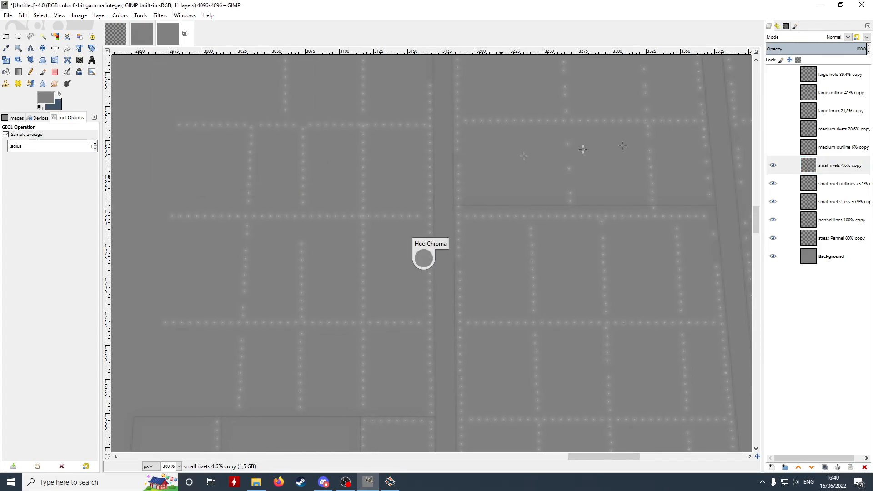
# Show the medium outline 6% copy layer and raise its Hue-Chroma Lightness to about 70.
pyautogui.keyDown('ctrl'); pyautogui.scroll(-4, 552, 204); pyautogui.keyUp('ctrl')
pyautogui.click(774, 149)
pyautogui.keyDown('ctrl'); pyautogui.scroll(5, 514, 280); pyautogui.keyUp('ctrl')
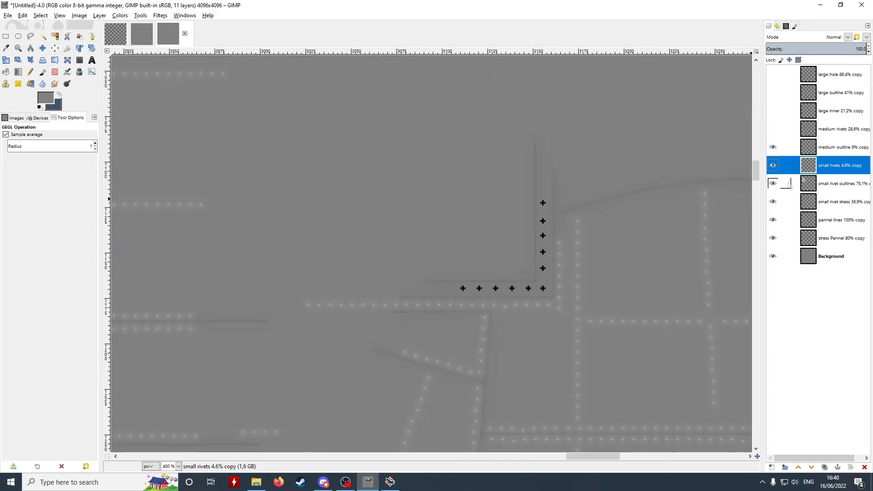
pyautogui.click(808, 148)
pyautogui.hotkey('ctrl', 'shift', 'f')
pyautogui.moveTo(236, 147); pyautogui.dragTo(287, 155)
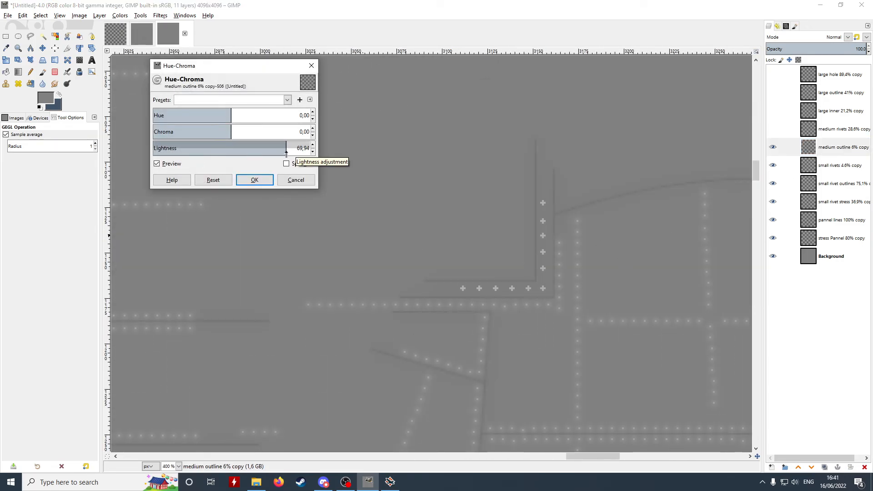
pyautogui.press('Return')
# Show the medium rivets 28,6% copy layer and raise its Hue-Chroma Lightness to about 68.
pyautogui.click(773, 128)
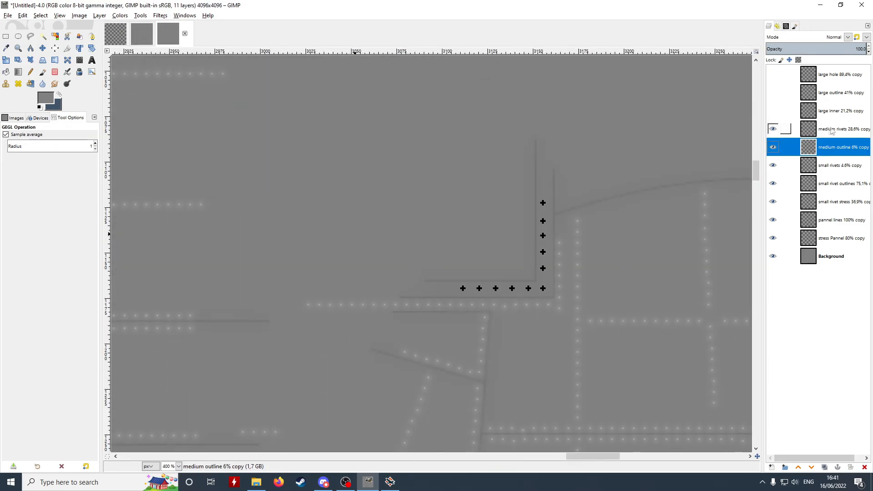
pyautogui.click(807, 129)
pyautogui.hotkey('ctrl', 'shift', 'f')
pyautogui.click(254, 180)
pyautogui.rightClick(825, 130)
pyautogui.click(619, 227)
pyautogui.hotkey('ctrl', 'shift', 'f')
pyautogui.moveTo(268, 153); pyautogui.dragTo(285, 153)
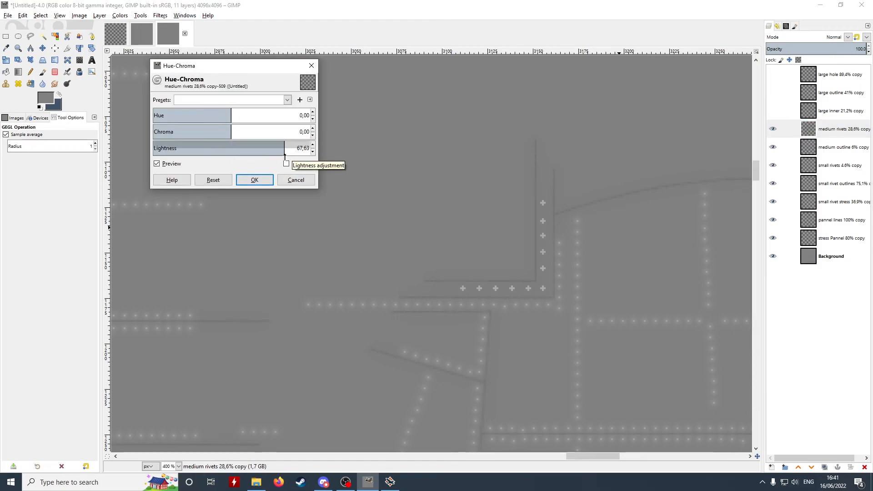
pyautogui.press('Return')
# Compare the large inner, large outline and large hole layers up close on the large rivets by toggling their visibility.
pyautogui.click(773, 111)
pyautogui.click(808, 110)
pyautogui.scroll(-4, 508, 200)
pyautogui.scroll(5, 304, 200)
pyautogui.click(774, 92)
pyautogui.click(773, 93)
pyautogui.click(776, 76)
pyautogui.click(776, 76)
pyautogui.click(774, 94)
pyautogui.click(774, 93)
pyautogui.click(774, 111)
pyautogui.click(774, 111)
pyautogui.hotkey('ctrl', 'shift', 'f')
pyautogui.press('Escape')
# Show the large outline 41% copy layer without the large inner layer and raise its Hue-Chroma Lightness to about 52.
pyautogui.click(773, 92)
pyautogui.click(773, 111)
pyautogui.click(808, 93)
pyautogui.hotkey('ctrl', 'shift', 'f')
pyautogui.moveTo(232, 148); pyautogui.dragTo(273, 146)
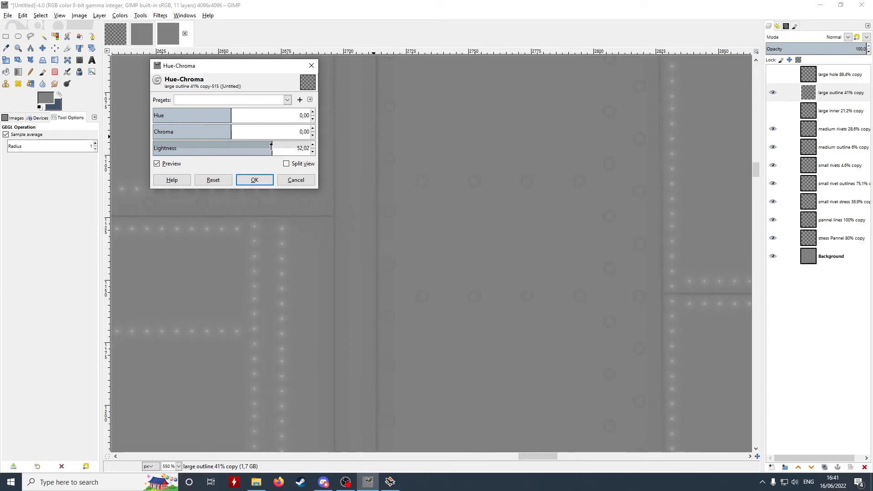
pyautogui.press('Return')
# Show the large inner 21,2% copy layer and moderately brighten it with Hue-Chroma Lightness.
pyautogui.click(838, 111)
pyautogui.click(773, 110)
pyautogui.hotkey('ctrl', 'shift', 'f')
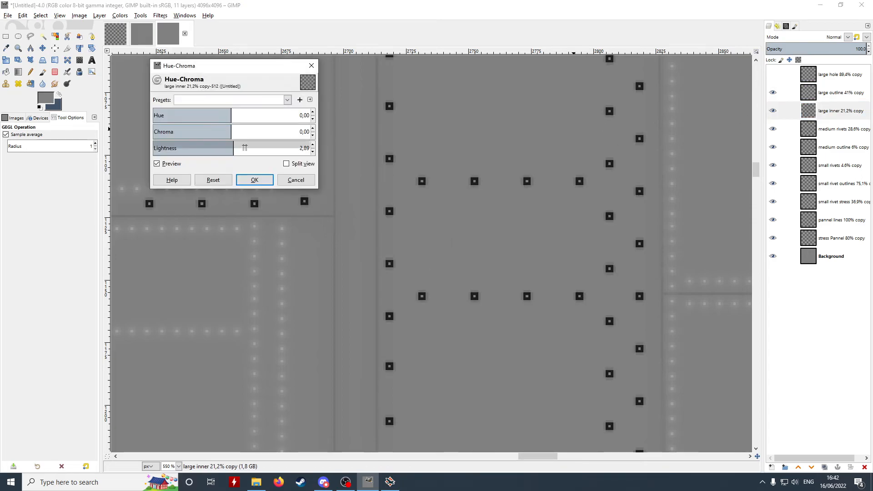
pyautogui.moveTo(233, 147); pyautogui.dragTo(254, 148)
pyautogui.press('Return')
# Show the large hole 89,4% copy layer and raise its Hue-Chroma Lightness to about 27.
pyautogui.click(838, 74)
pyautogui.click(772, 74)
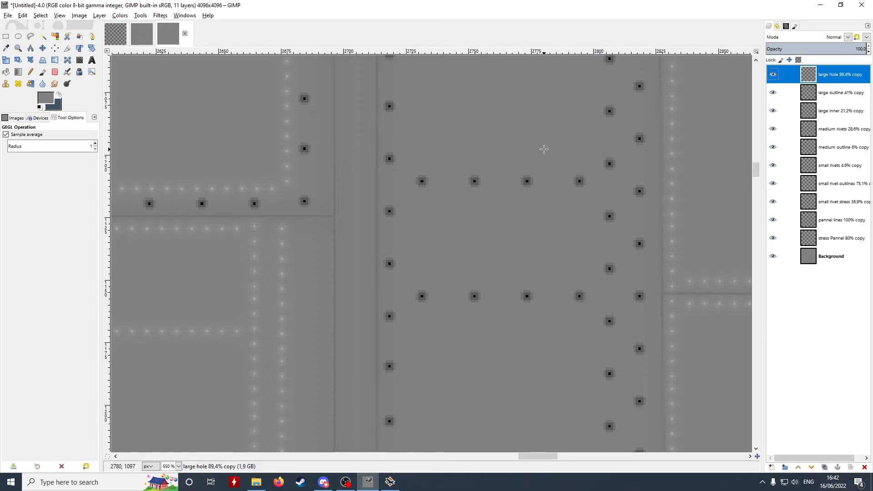
pyautogui.hotkey('ctrl', 'shift', 'f')
pyautogui.moveTo(254, 148); pyautogui.dragTo(261, 152)
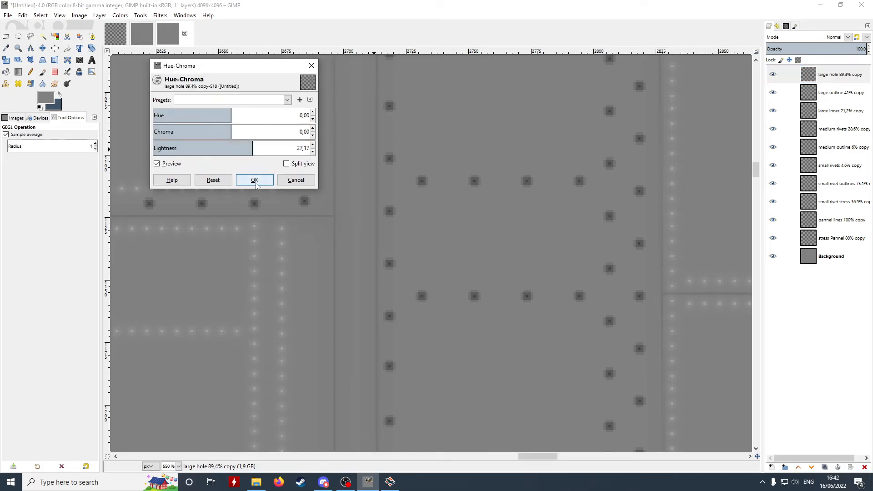
pyautogui.press('Return')
# Create a new layer from everything visible at the top of the layer stack.
pyautogui.hotkey('shift', '3')
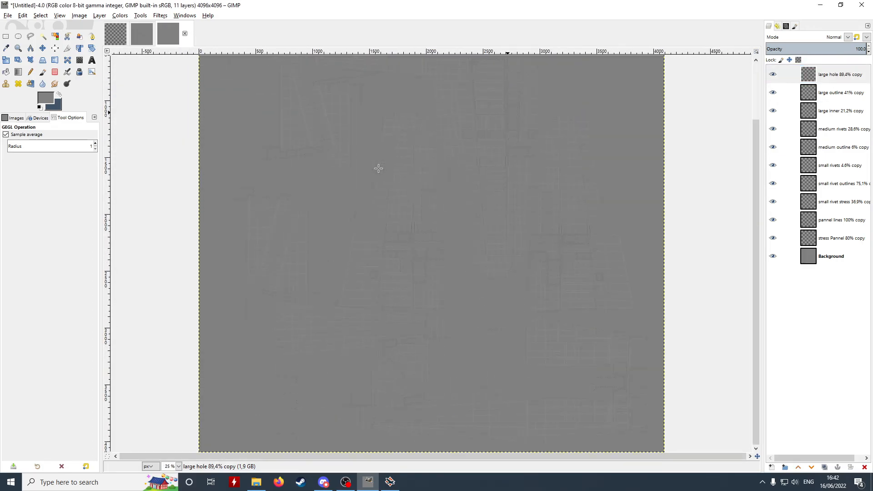
pyautogui.press('-')
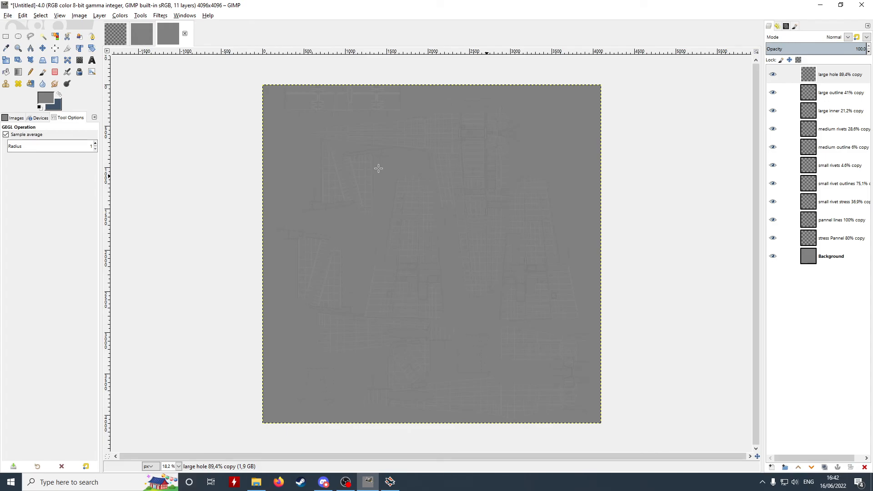
pyautogui.rightClick(829, 76)
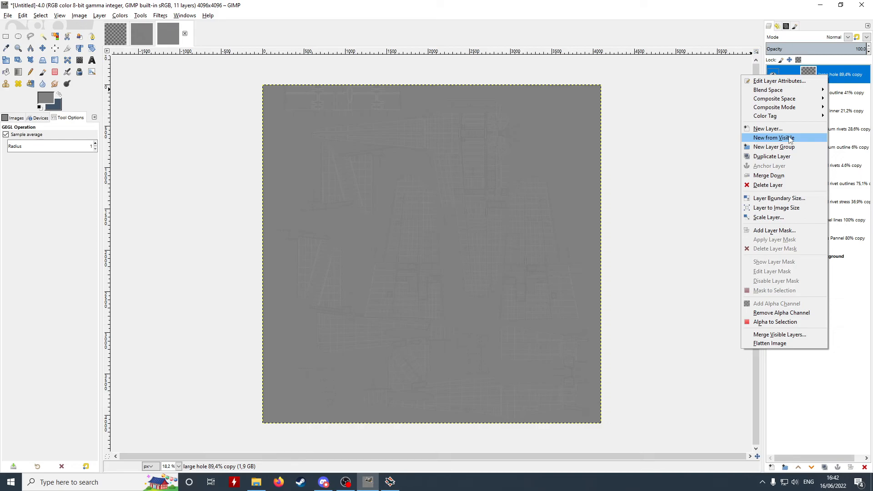
pyautogui.click(790, 138)
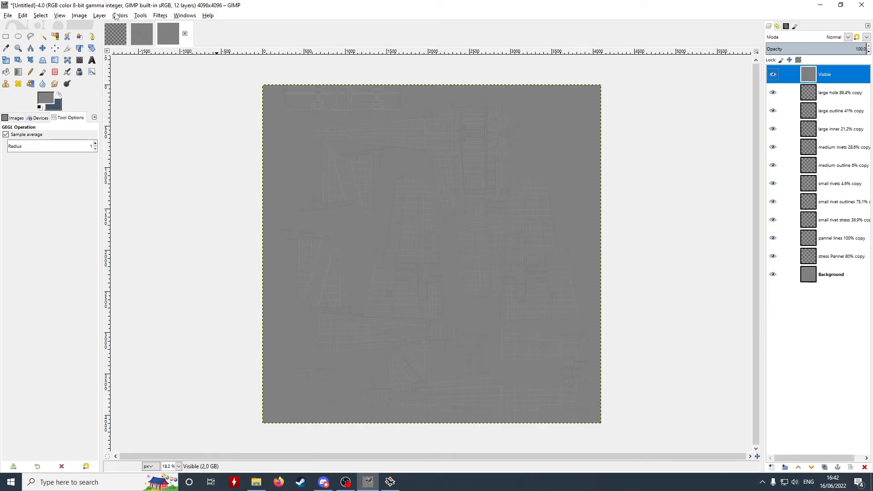
# Apply the Normal Map filter to the combined layer with scale 10, X component Red and Y component Green.
pyautogui.click(161, 16)
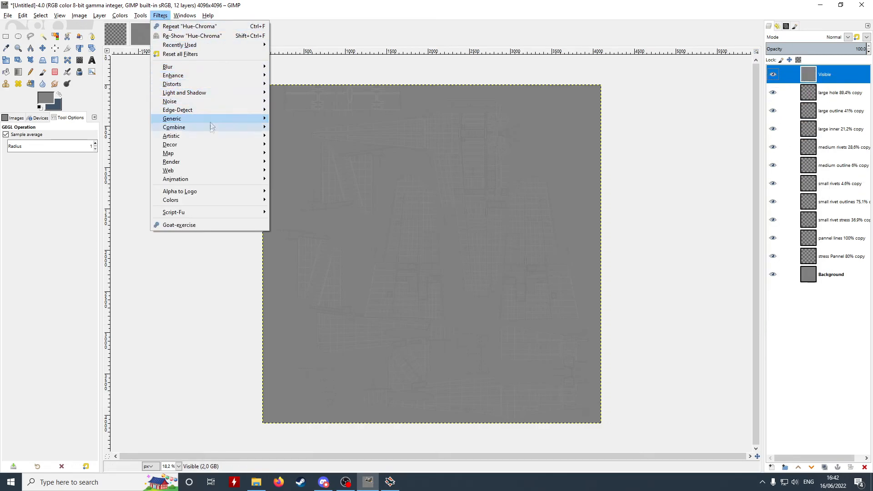
pyautogui.moveTo(195, 118)
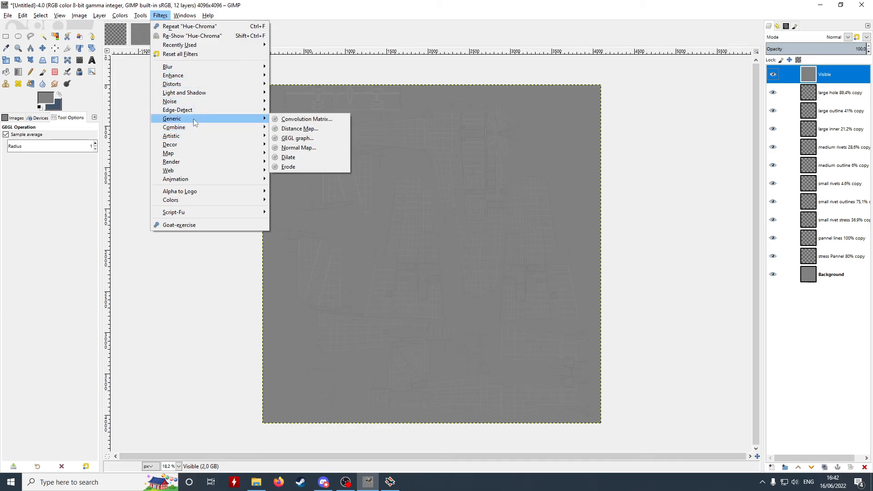
pyautogui.click(338, 149)
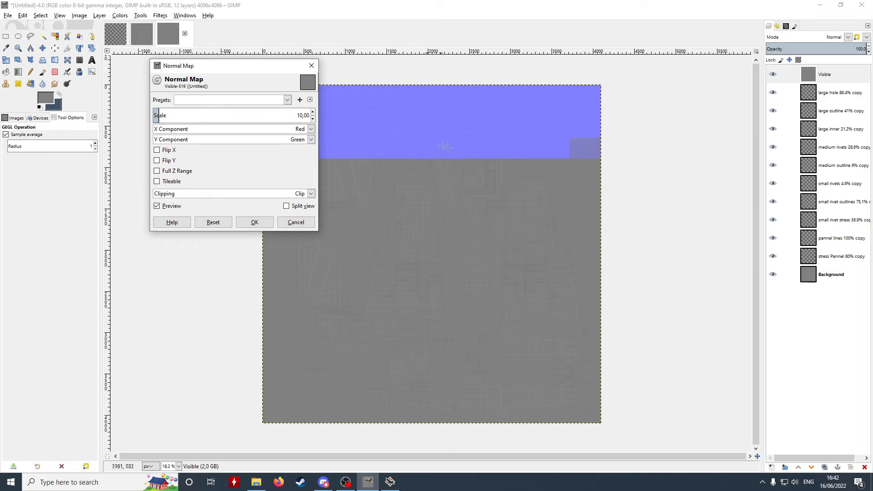
pyautogui.scroll(8, 464, 181)
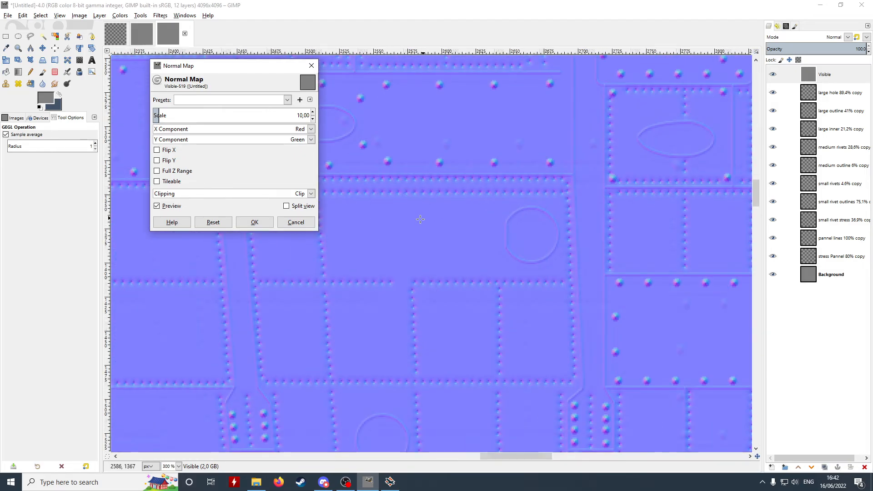
pyautogui.scroll(1, 423, 224)
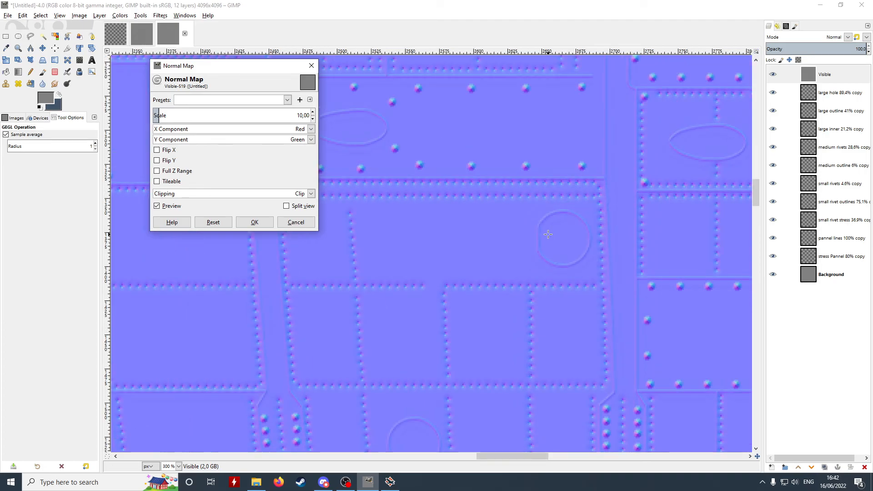
pyautogui.click(255, 222)
pyautogui.scroll(-9, 256, 221)
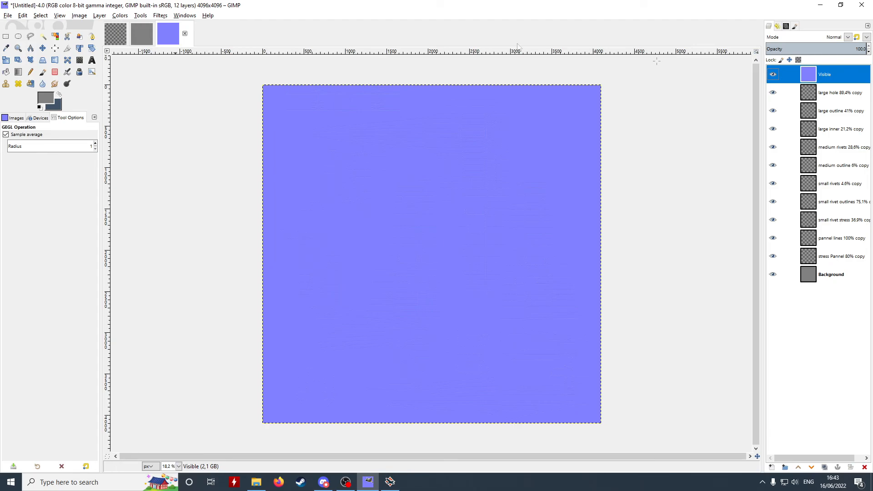
# Decompose the combined normal map layer into separate RGB channel layers in a new image.
pyautogui.click(120, 16)
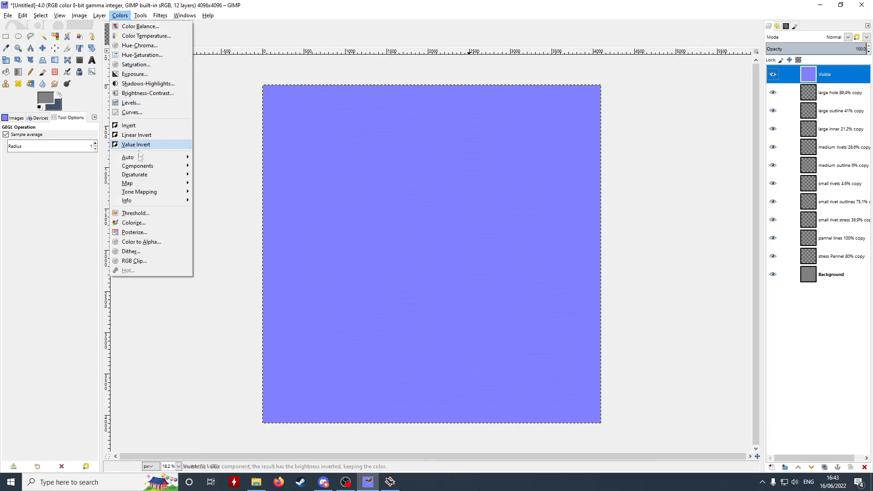
pyautogui.moveTo(140, 167)
pyautogui.click(214, 204)
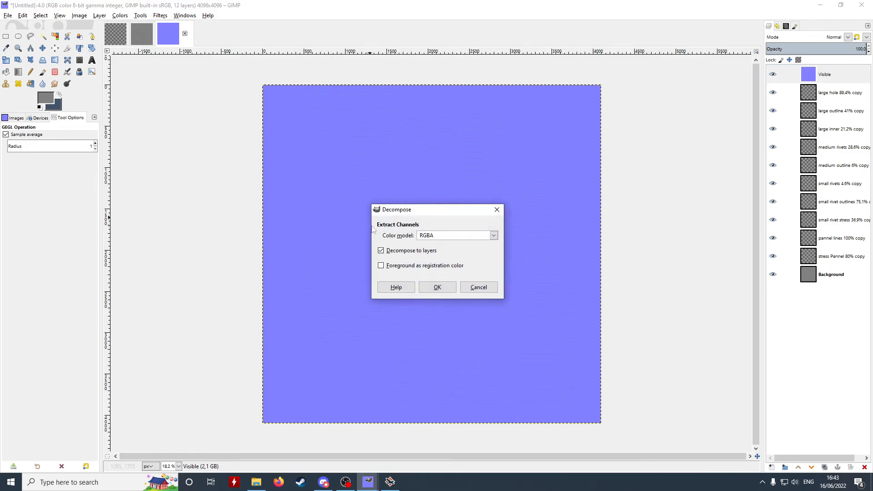
pyautogui.click(451, 241)
pyautogui.click(449, 244)
pyautogui.click(438, 287)
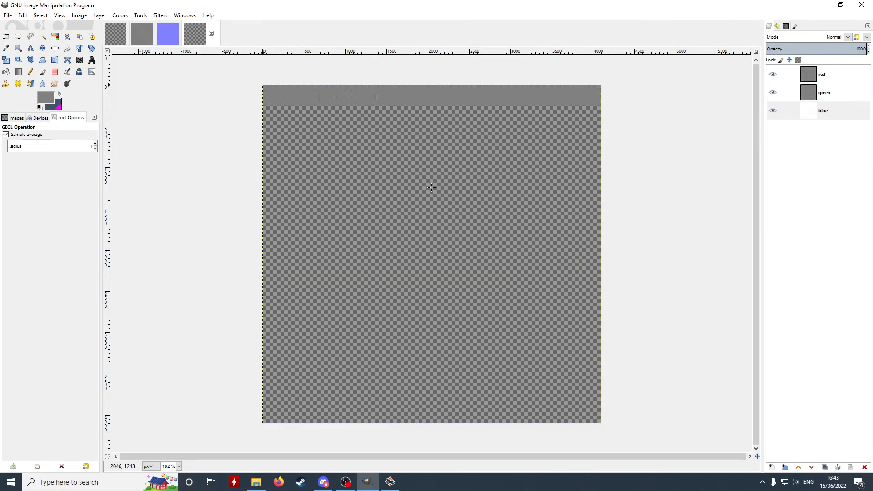
# Delete the blue channel layer and rename the red channel layer as alpha.
pyautogui.rightClick(823, 111)
pyautogui.click(773, 220)
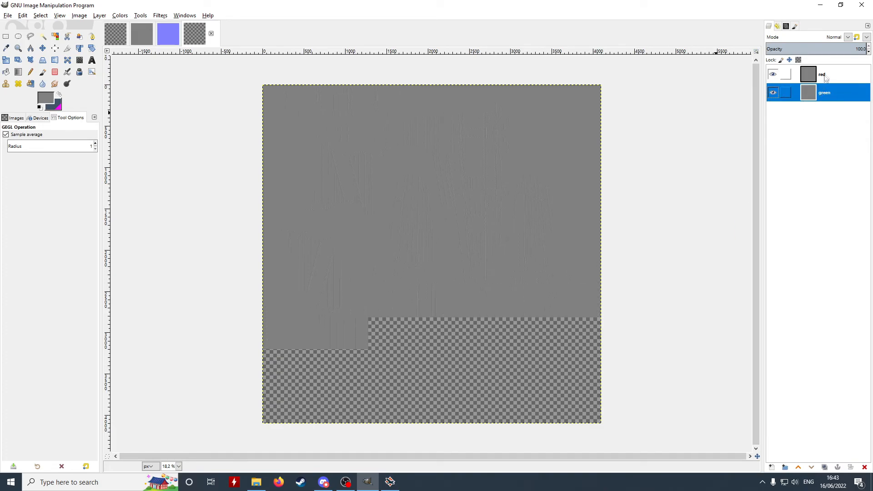
pyautogui.click(830, 74)
pyautogui.doubleClick(830, 75)
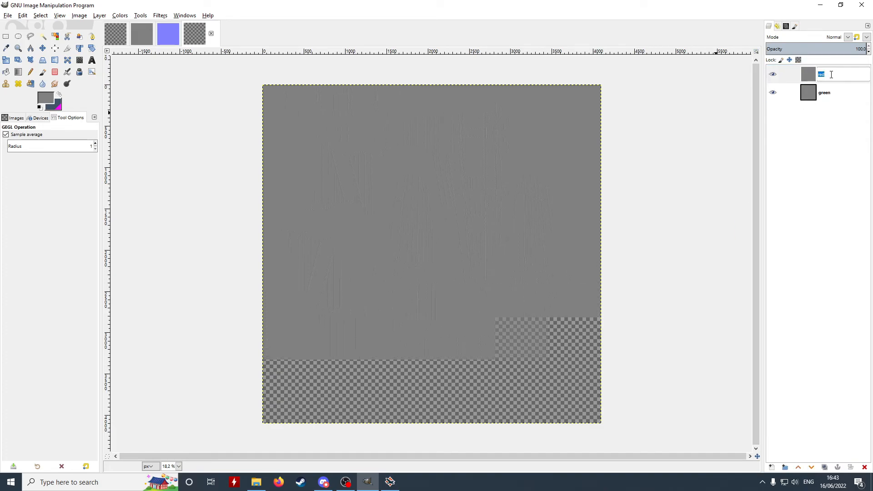
pyautogui.write('al')
pyautogui.press('Return')
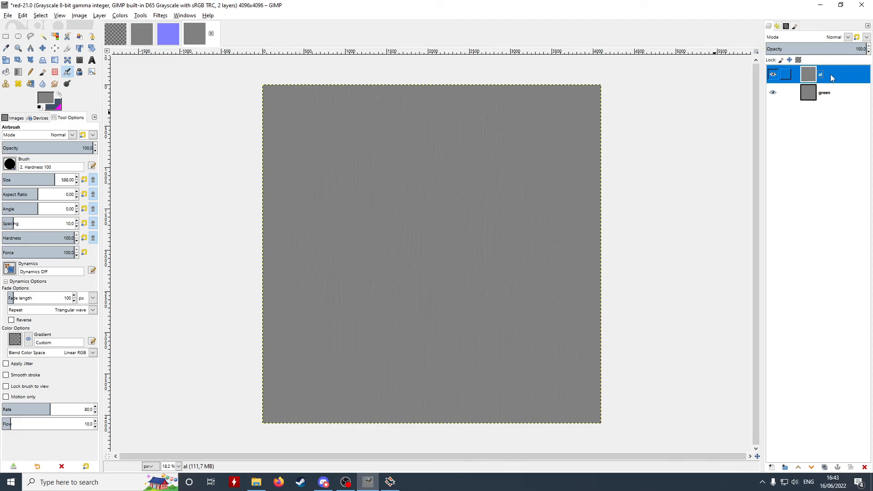
pyautogui.doubleClick(831, 74)
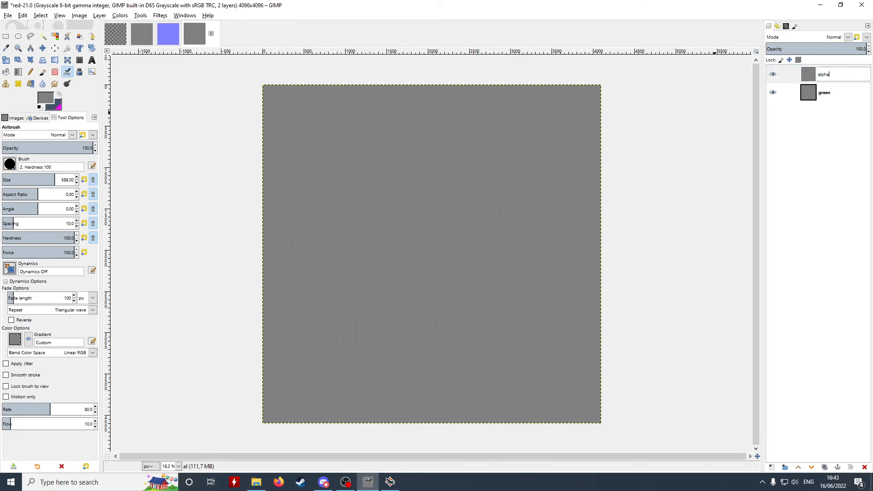
pyautogui.press('Return')
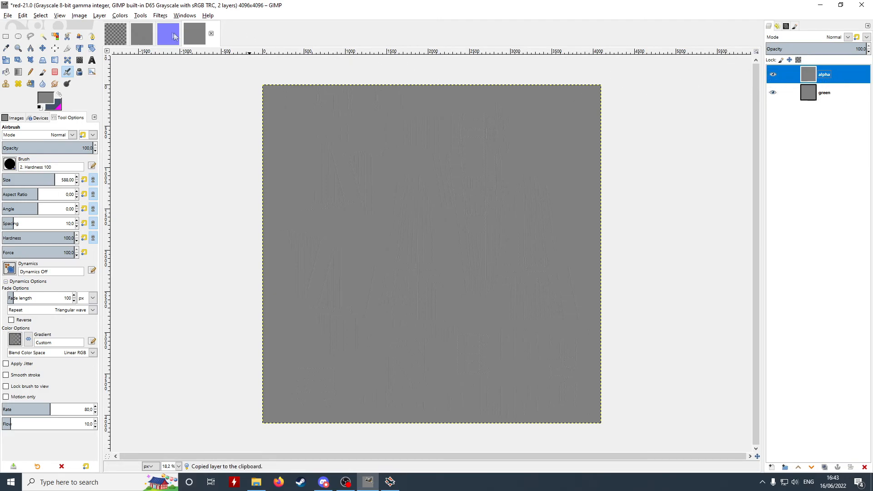
# Copy the alpha layer into the Template Zero Normals image, placing it above alpha no bump in the visible alpha #1 group.
pyautogui.click(142, 34)
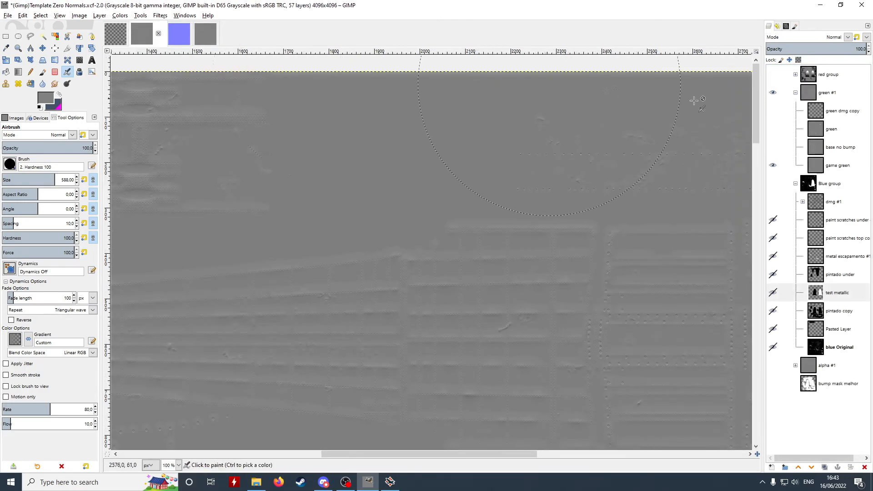
pyautogui.click(772, 92)
pyautogui.click(796, 94)
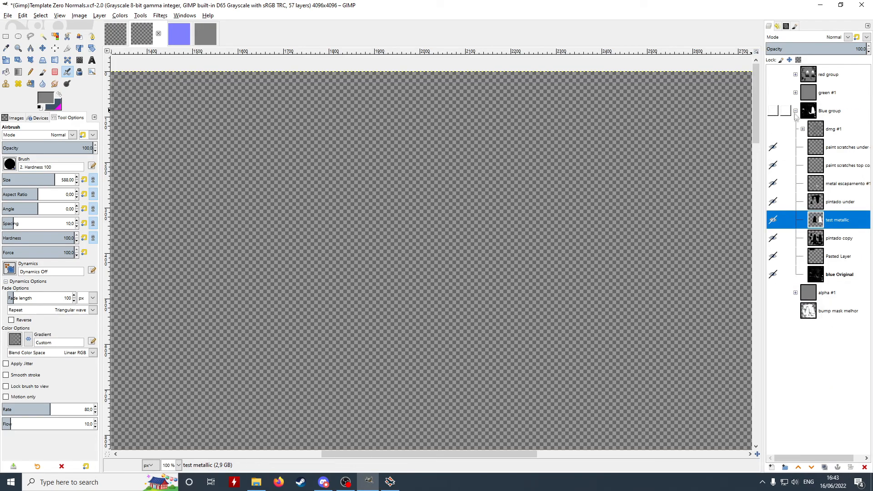
pyautogui.click(795, 111)
pyautogui.click(773, 129)
pyautogui.click(796, 129)
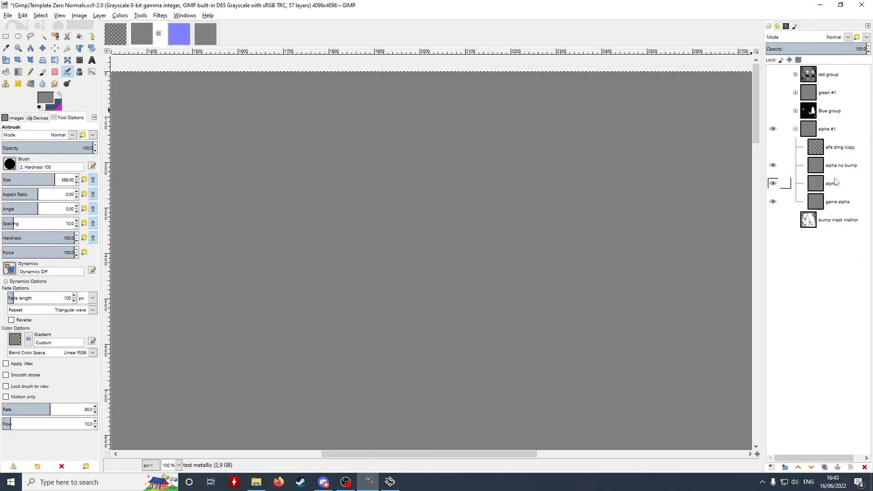
pyautogui.click(841, 165)
pyautogui.press('-')
pyautogui.press('-')
pyautogui.press('-')
pyautogui.press('-')
pyautogui.press('-')
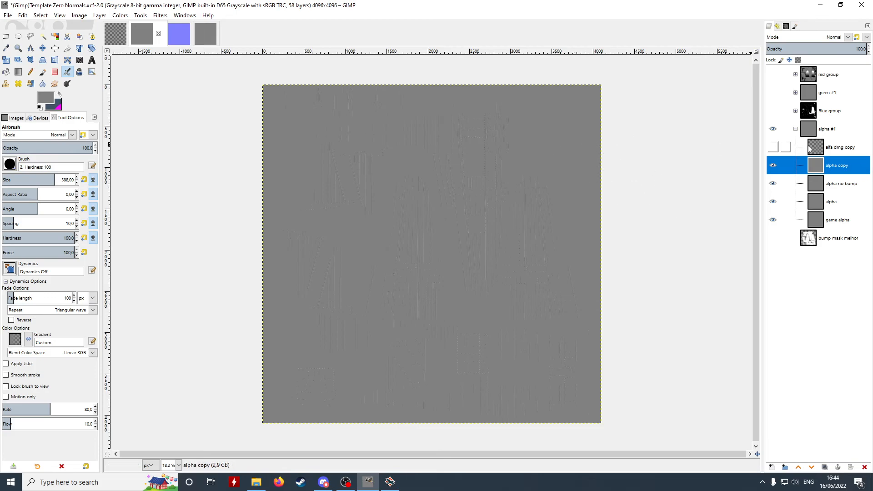
# Show the green #1 group and paste the decomposed green layer into it, directly above its existing green layer.
pyautogui.click(796, 130)
pyautogui.click(803, 96)
pyautogui.click(772, 93)
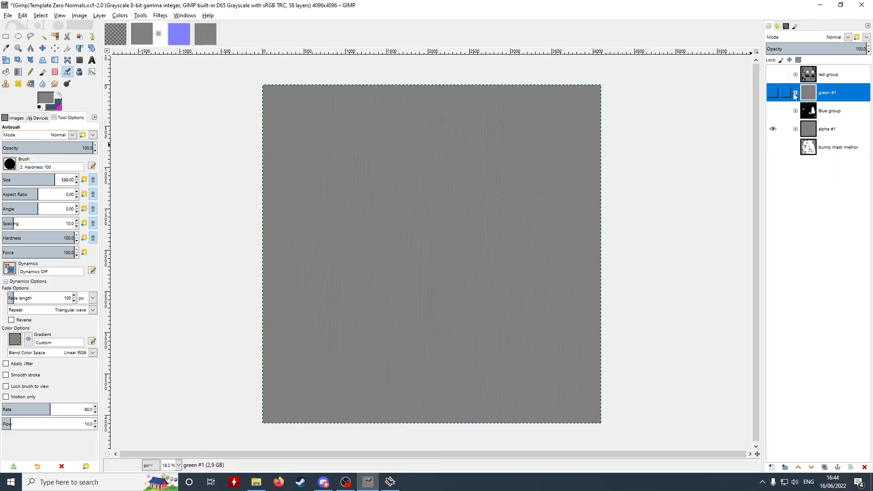
pyautogui.click(795, 93)
pyautogui.click(212, 30)
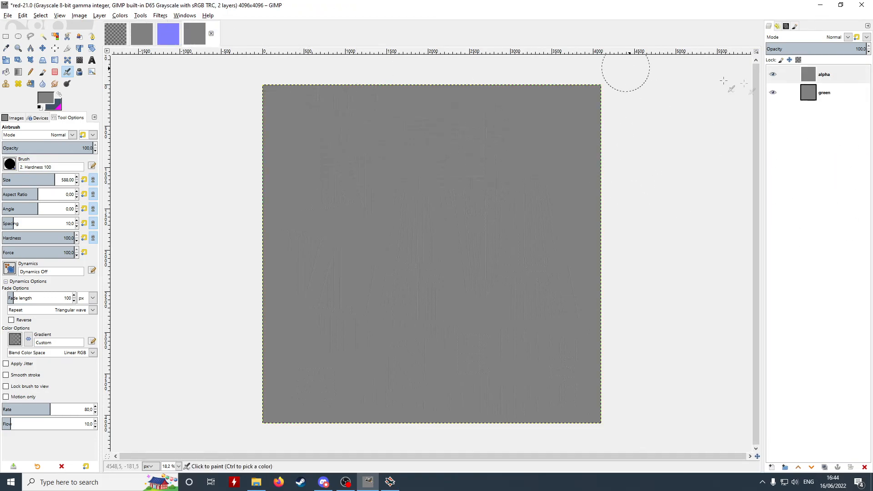
pyautogui.click(820, 97)
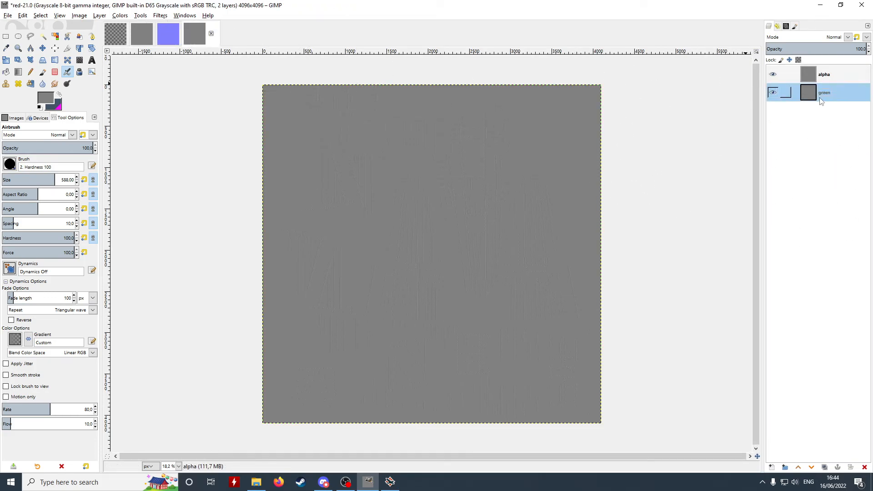
pyautogui.click(141, 34)
pyautogui.click(839, 129)
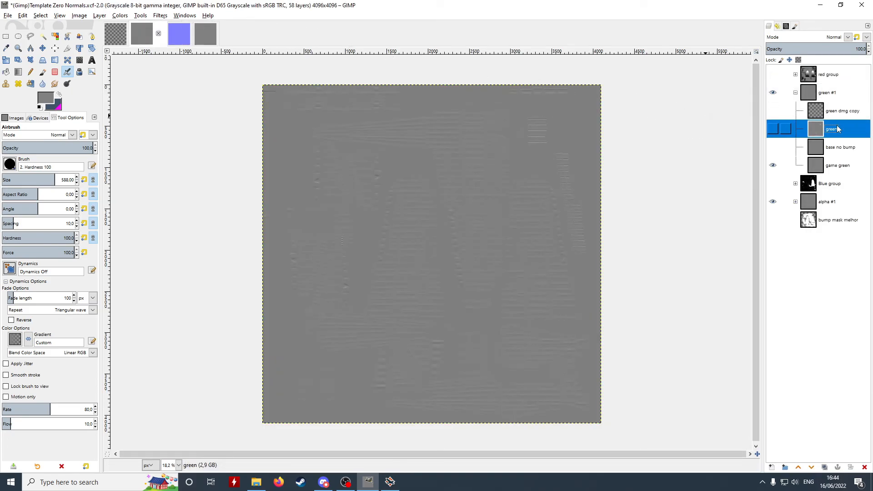
pyautogui.hotkey('shift', 'ctrl', 'd')
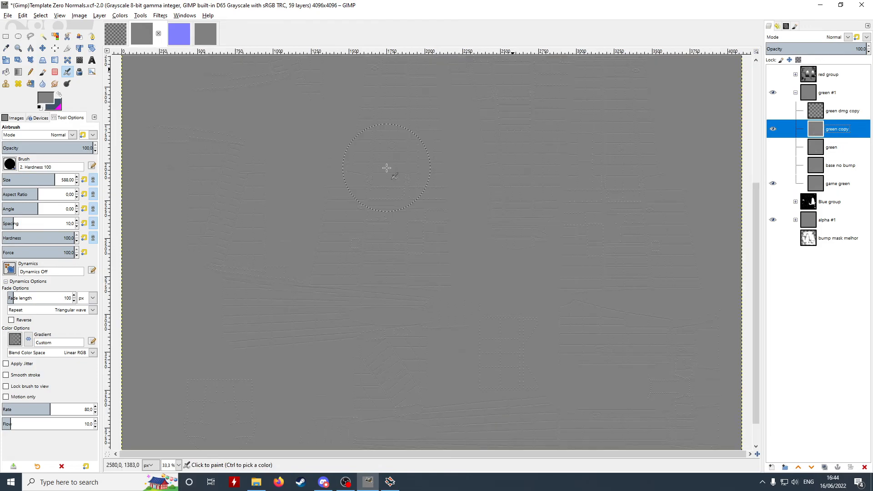
# Compose the red, green, blue and alpha groups into a new RGBA image and start exporting it.
pyautogui.click(120, 15)
pyautogui.moveTo(165, 167)
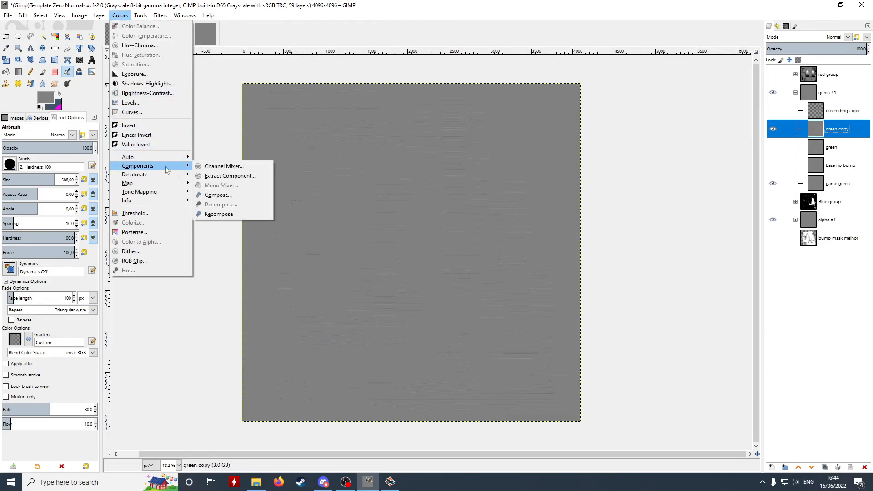
pyautogui.click(218, 195)
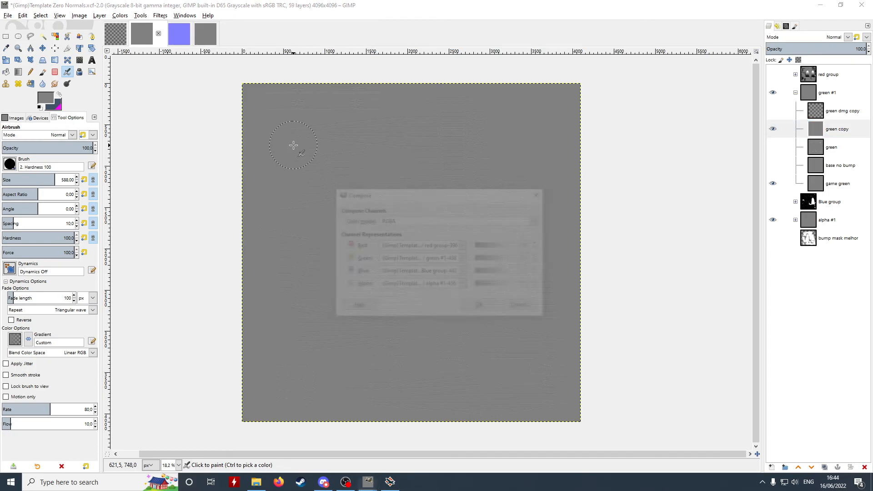
pyautogui.press('Return')
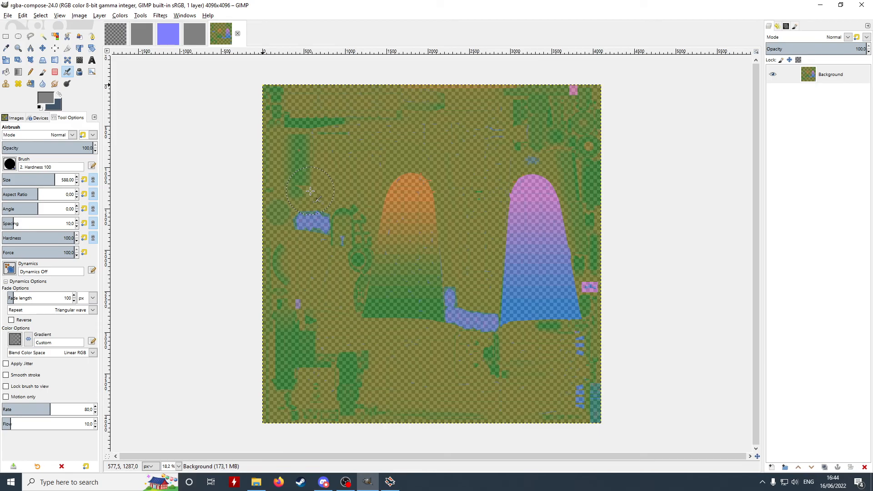
pyautogui.scroll(8, 498, 155)
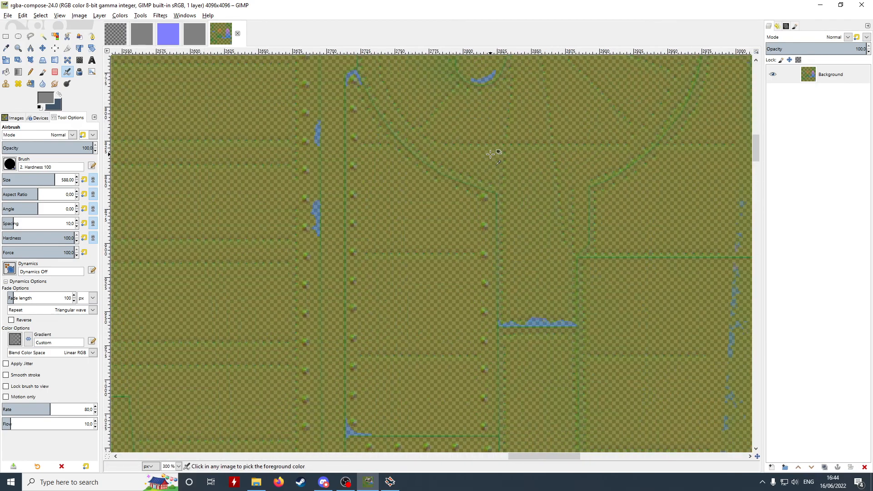
pyautogui.scroll(-7, 434, 266)
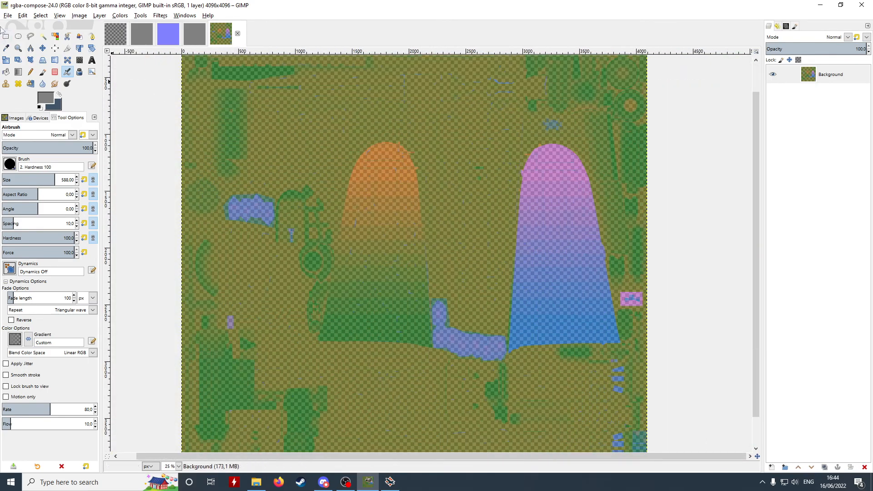
pyautogui.click(8, 15)
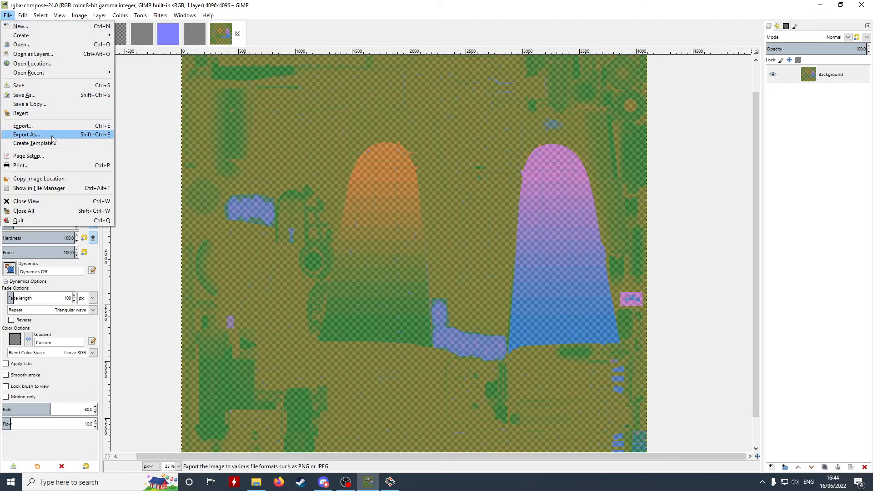
pyautogui.click(32, 111)
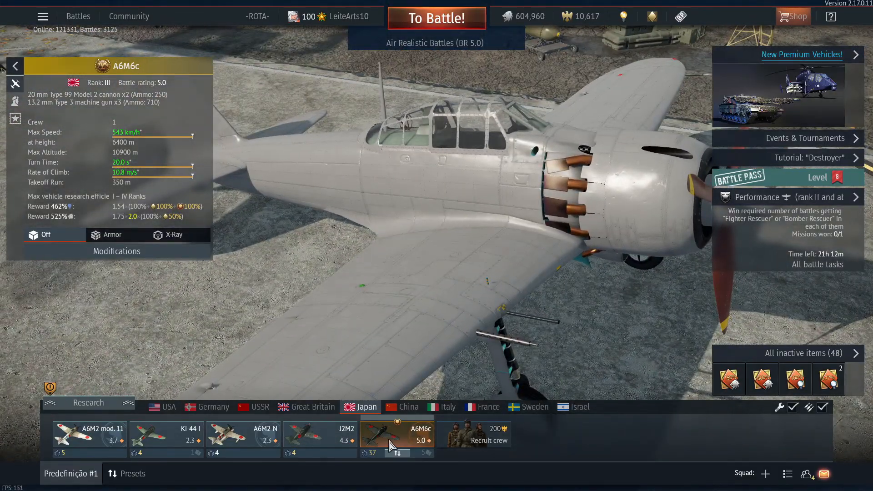
# Switch to War Thunder, open the A6M6c's customization and examine the Zero Blank Template skin from several angles.
pyautogui.click(387, 434)
pyautogui.click(387, 359)
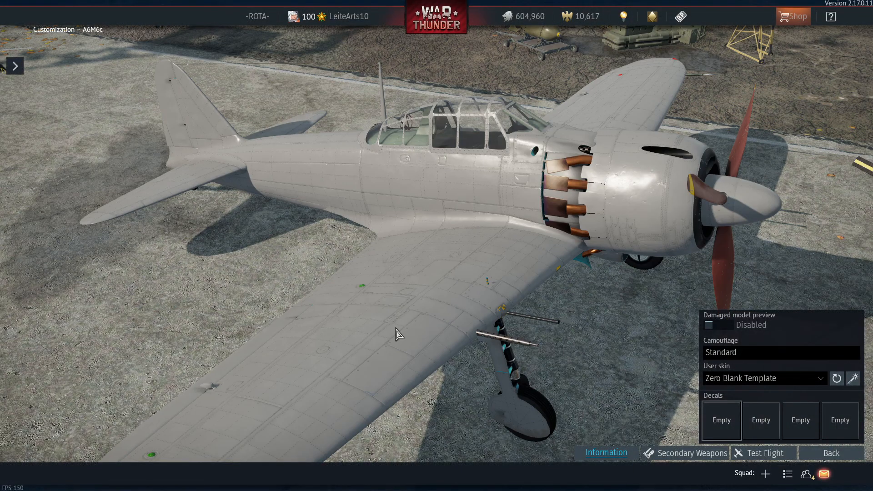
pyautogui.moveTo(510, 218); pyautogui.dragTo(384, 178)
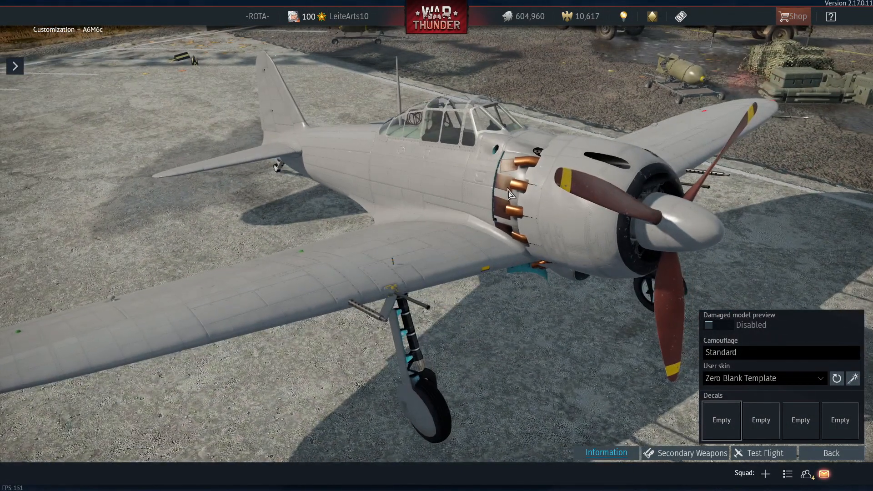
pyautogui.moveTo(440, 189); pyautogui.dragTo(549, 203)
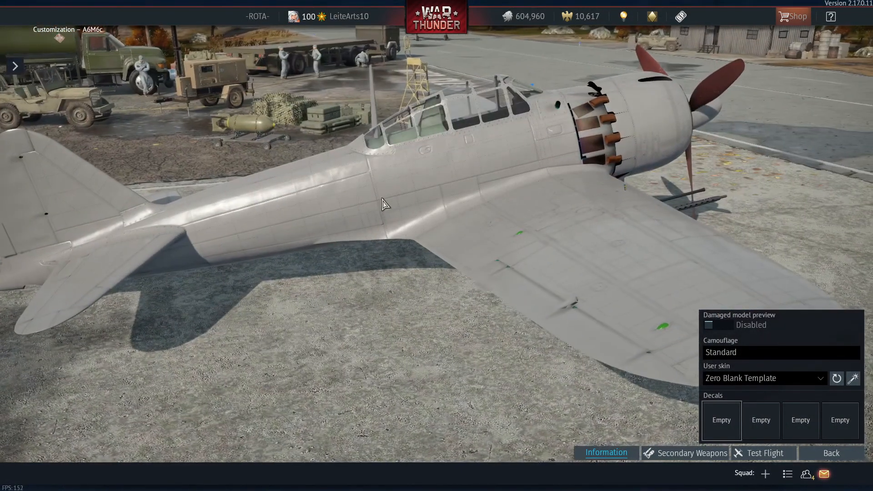
pyautogui.moveTo(460, 194); pyautogui.dragTo(366, 230)
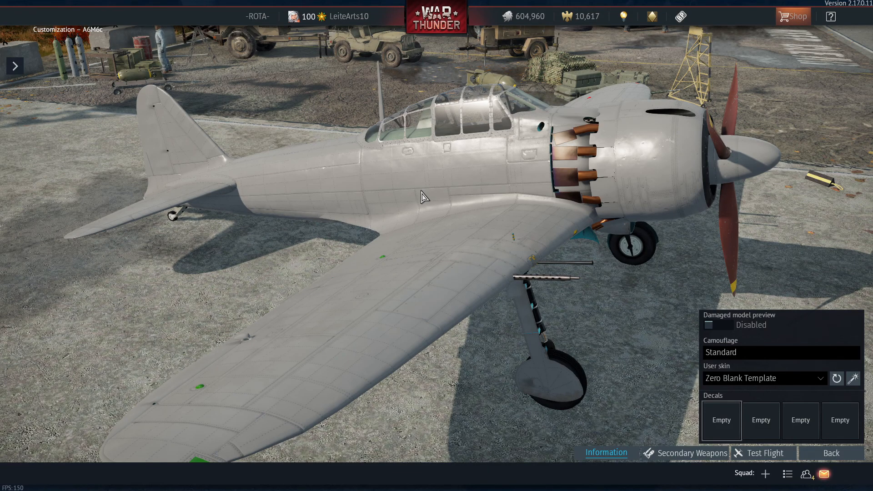
# Apply the Zero Blank Template No bumps user skin and examine the fuselage and wing surfaces.
pyautogui.click(751, 380)
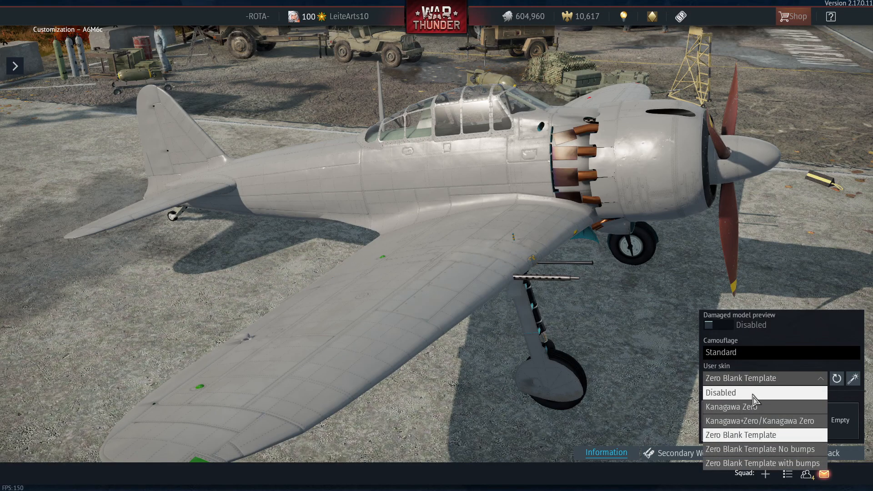
pyautogui.click(773, 450)
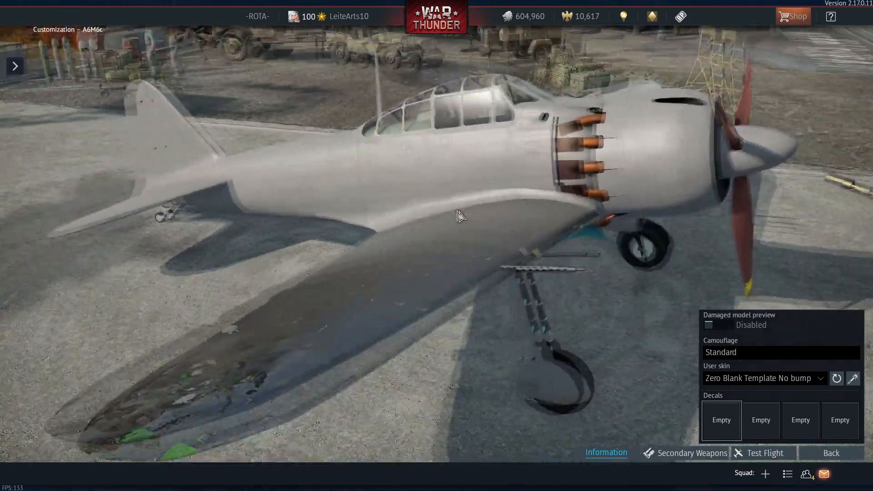
pyautogui.moveTo(458, 211); pyautogui.dragTo(520, 199)
pyautogui.moveTo(377, 203); pyautogui.dragTo(406, 227)
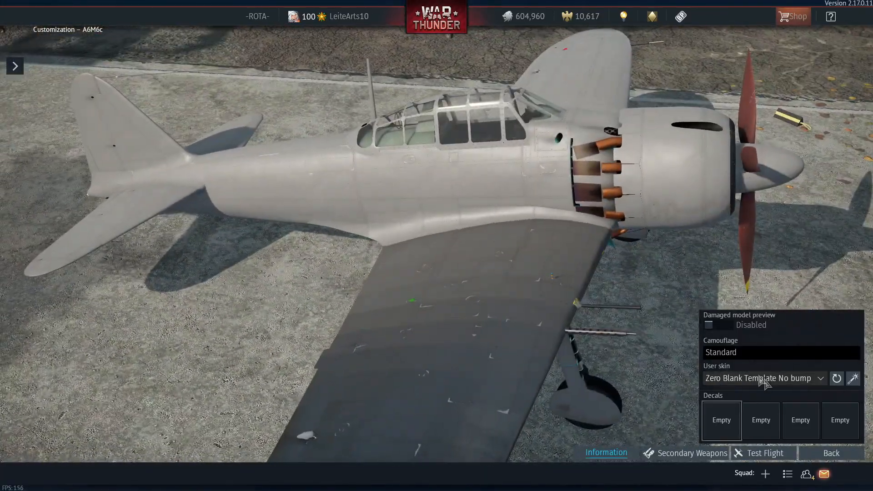
# Apply the Zero Blank Template with bumps user skin and examine the panel lines and rivets.
pyautogui.click(769, 381)
pyautogui.click(763, 463)
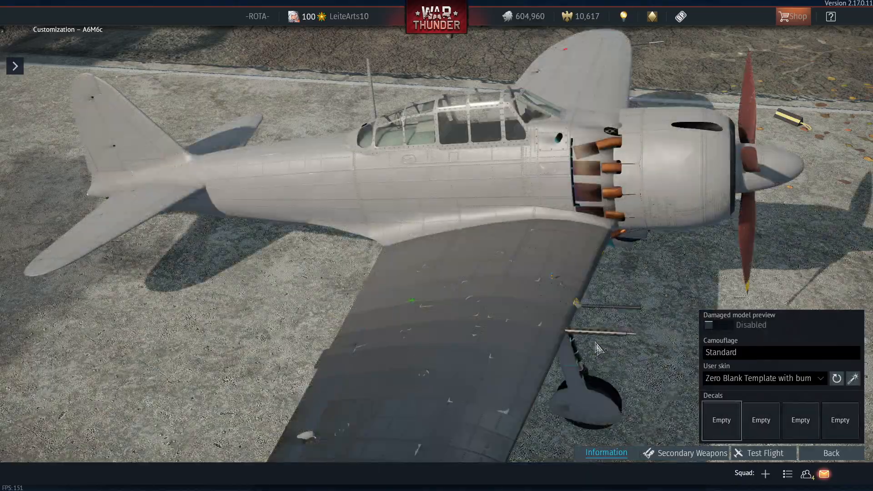
pyautogui.moveTo(584, 324); pyautogui.dragTo(608, 312)
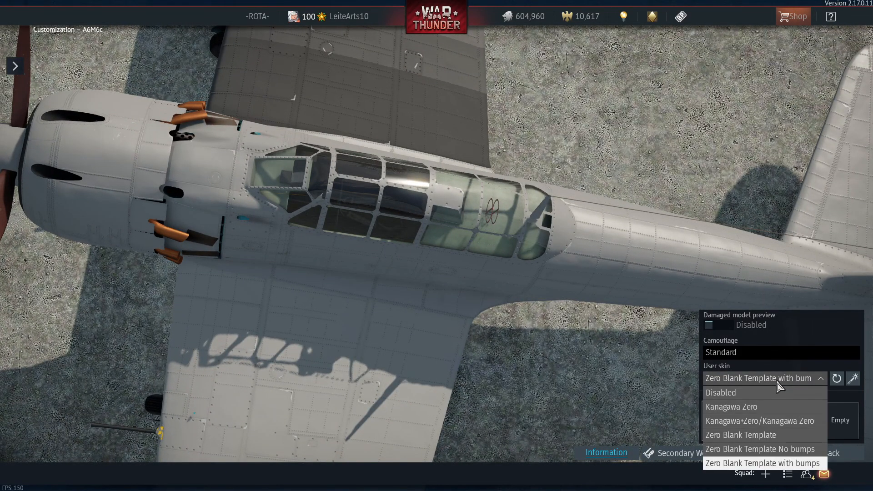
# Compare the Zero Blank Template No bumps user skin with the Zero Blank Template with bumps user skin, examining the latter from several angles.
pyautogui.click(770, 450)
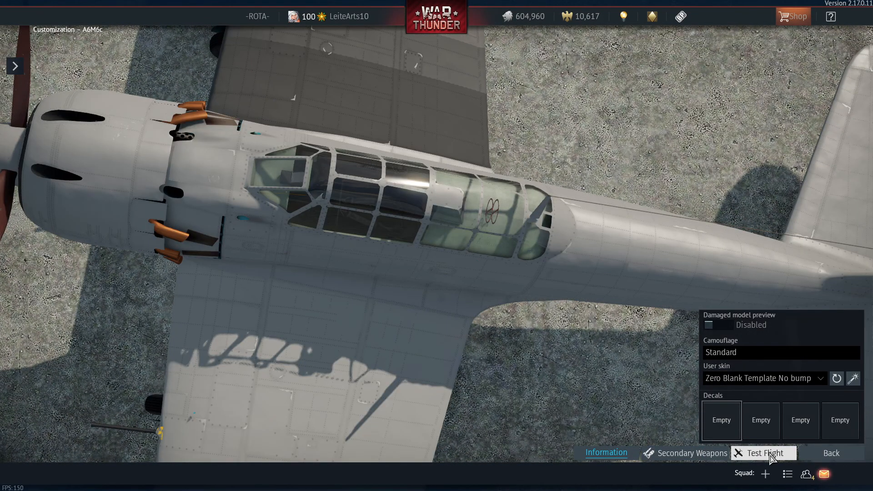
pyautogui.click(763, 380)
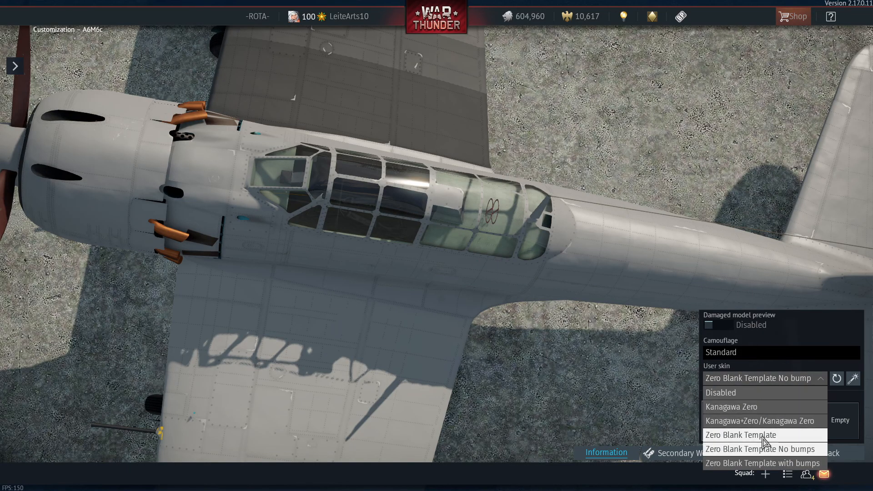
pyautogui.click(773, 464)
pyautogui.moveTo(609, 289); pyautogui.dragTo(547, 221)
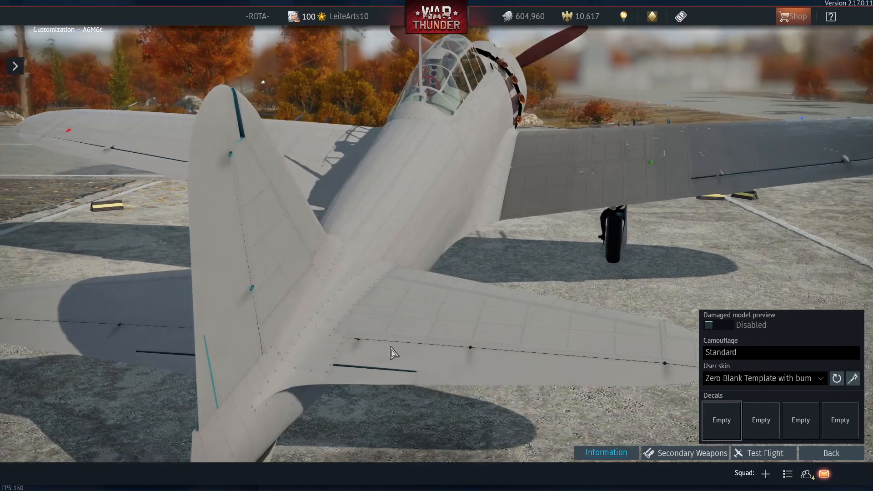
pyautogui.moveTo(574, 253); pyautogui.dragTo(565, 253)
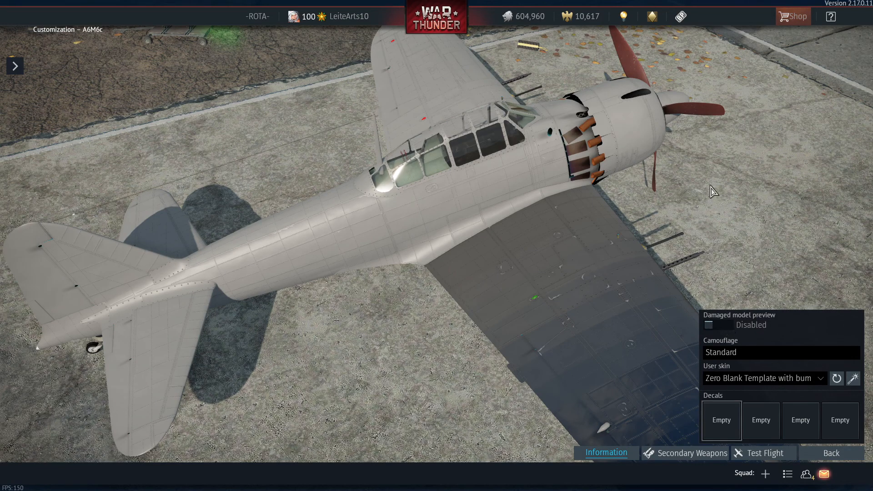
pyautogui.moveTo(659, 200); pyautogui.dragTo(675, 200)
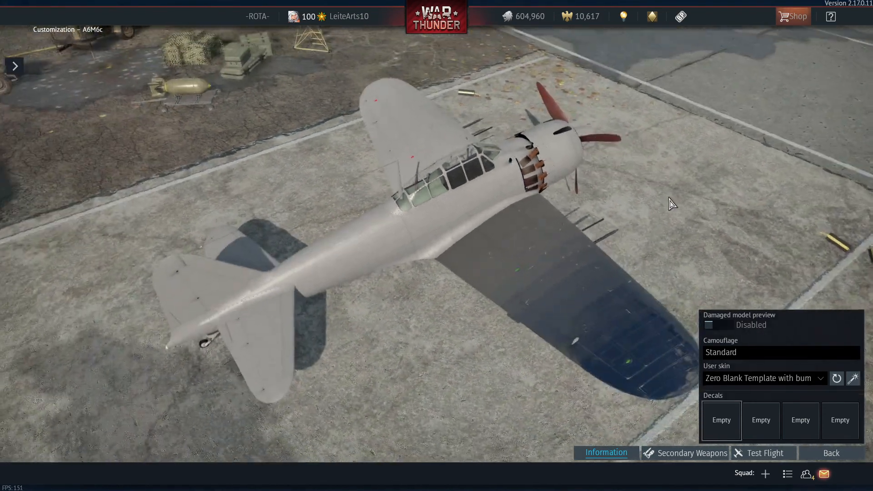
# Enable the damaged model preview with the mouse pointer set to repair damage, and examine the bullet holes on the fuselage and wings.
pyautogui.click(724, 325)
pyautogui.click(717, 301)
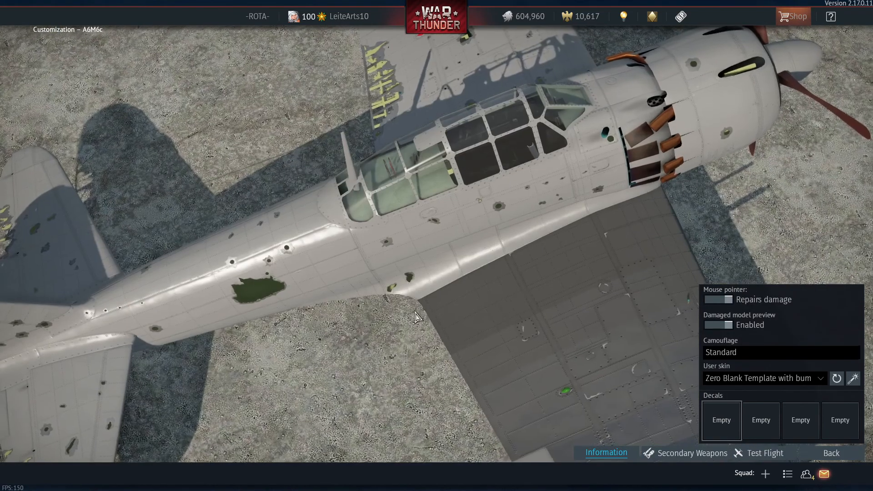
pyautogui.moveTo(291, 329); pyautogui.dragTo(468, 328)
pyautogui.scroll(-3, 428, 305)
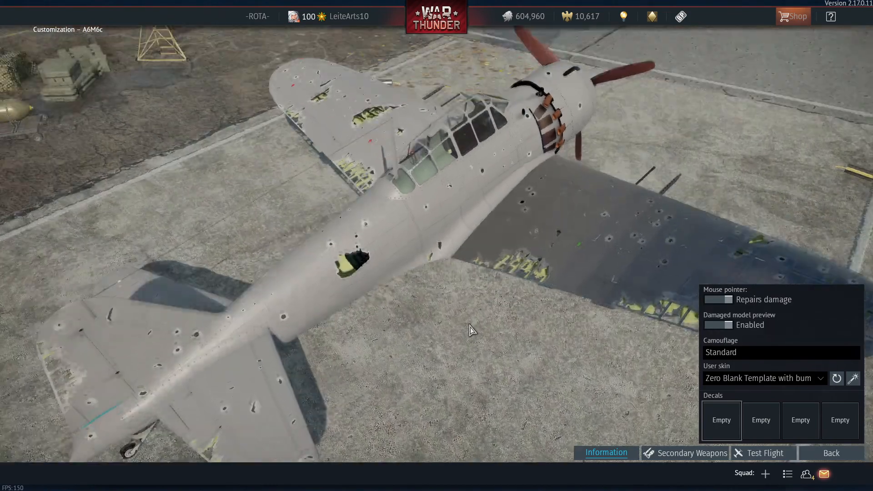
pyautogui.scroll(2, 460, 331)
pyautogui.scroll(-3, 461, 336)
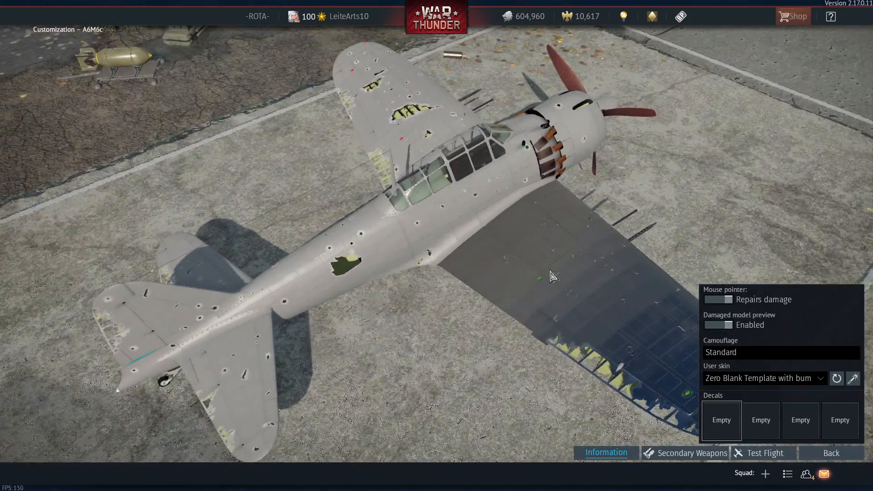
pyautogui.moveTo(639, 207); pyautogui.dragTo(625, 277)
pyautogui.scroll(3, 675, 227)
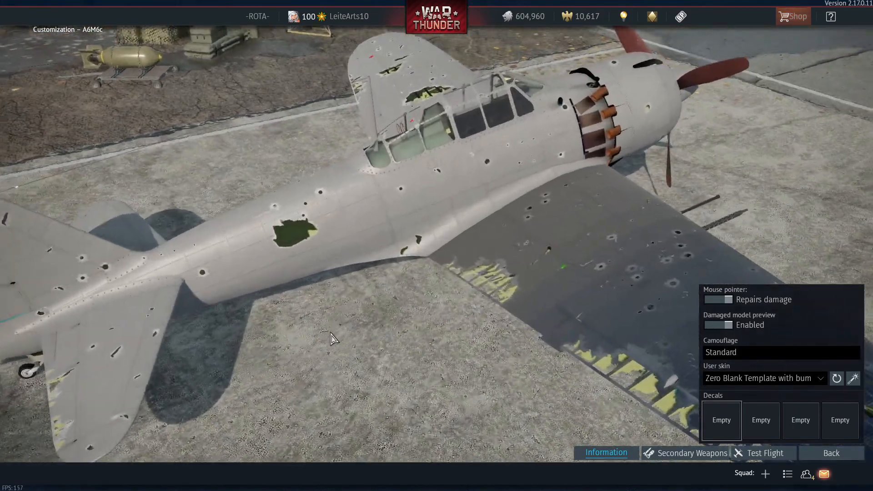
pyautogui.scroll(3, 330, 333)
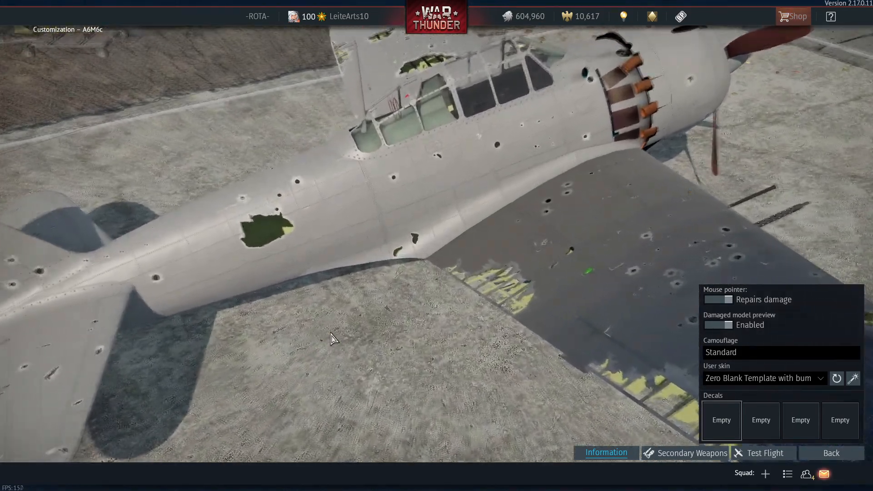
pyautogui.moveTo(329, 328); pyautogui.dragTo(349, 267)
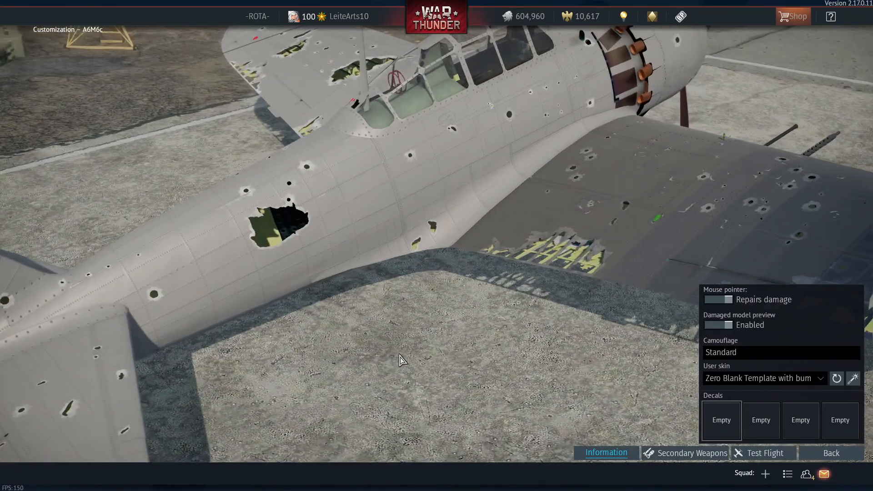
# Examine the rivets around the fuselage hole in photo mode with the field of view narrowed to 13°, and leave photo mode.
pyautogui.hotkey('alt', 'F2')
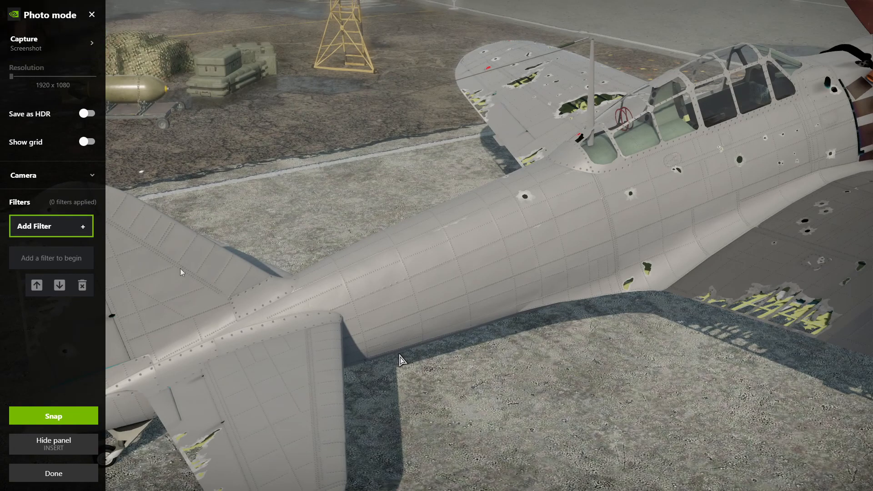
pyautogui.moveTo(496, 415); pyautogui.dragTo(437, 249)
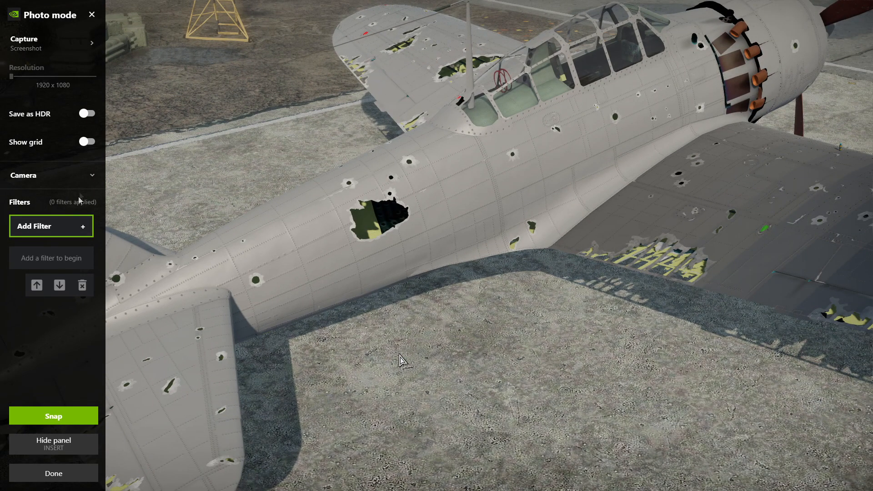
pyautogui.click(82, 174)
pyautogui.moveTo(39, 240); pyautogui.dragTo(17, 240)
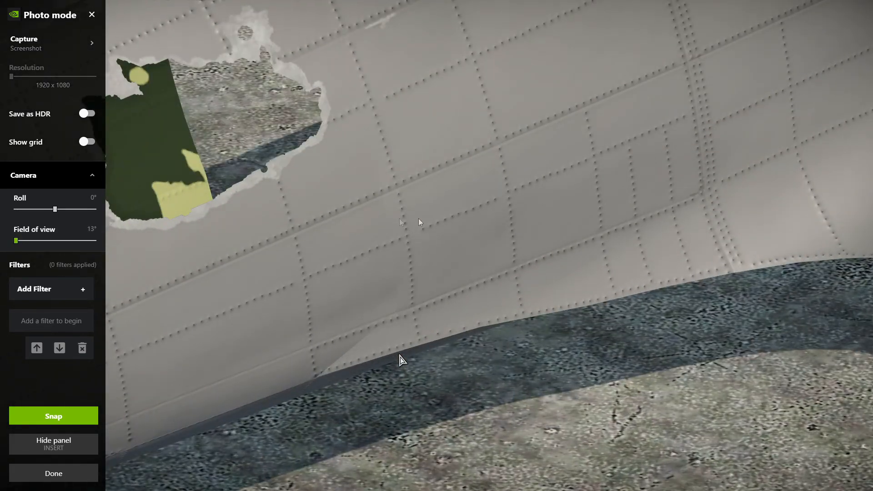
pyautogui.moveTo(400, 355); pyautogui.dragTo(401, 355)
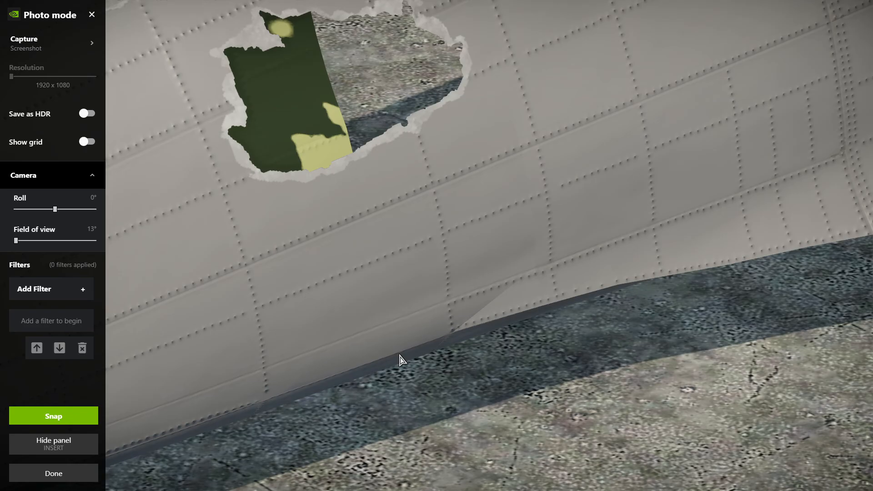
pyautogui.moveTo(400, 355); pyautogui.dragTo(399, 355)
pyautogui.press('Escape')
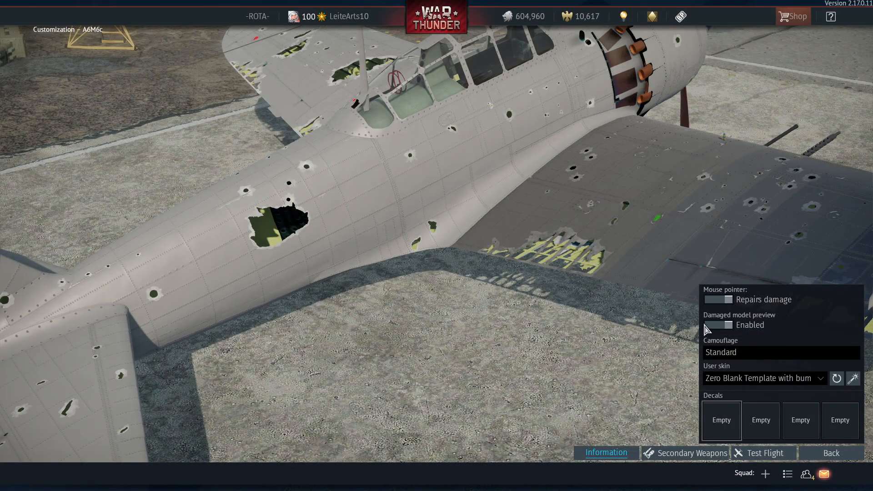
# Apply the Zero Blank Template user skin and view the damaged fuselage and wing roots from above.
pyautogui.click(762, 381)
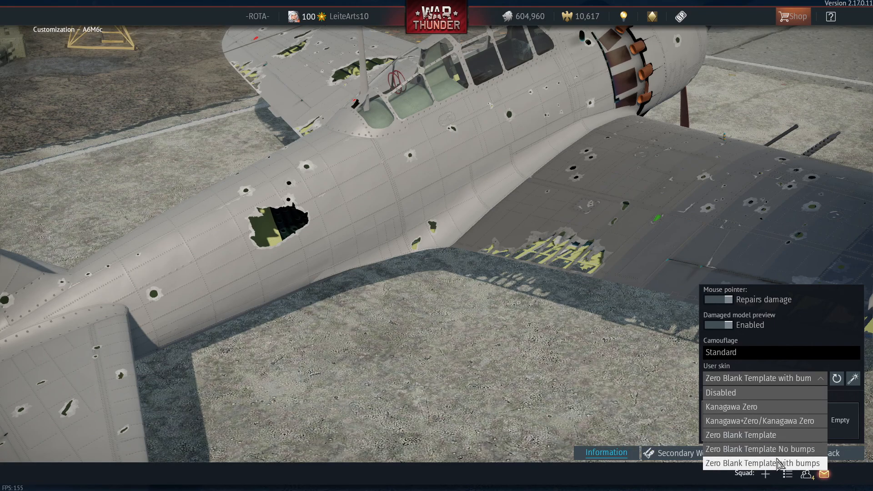
pyautogui.click(761, 435)
pyautogui.moveTo(448, 328); pyautogui.dragTo(584, 324)
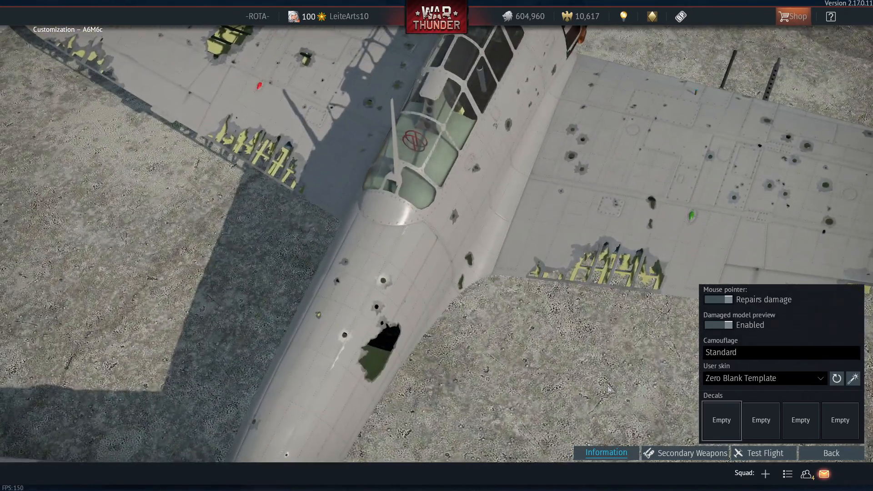
# Examine the torn trailing edge of the wing in photo mode with the field of view narrowed to 10°.
pyautogui.hotkey('alt', 'F2')
pyautogui.moveTo(536, 386); pyautogui.dragTo(342, 214)
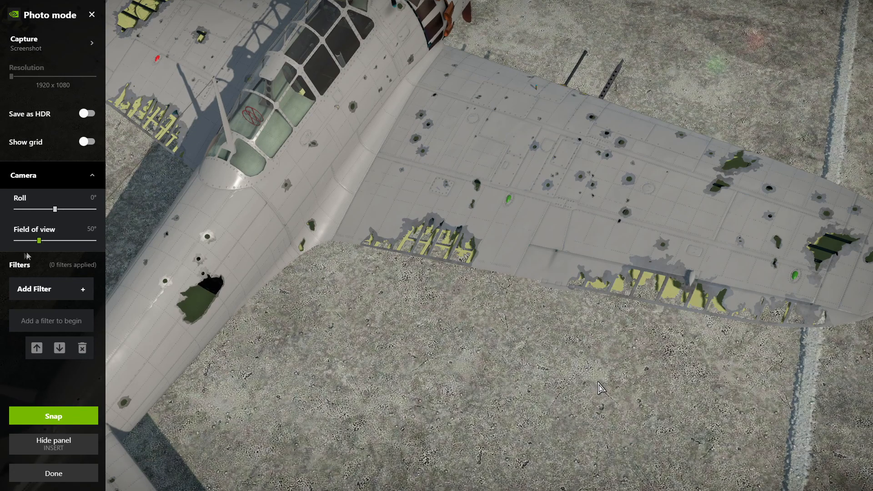
pyautogui.moveTo(40, 247); pyautogui.dragTo(13, 243)
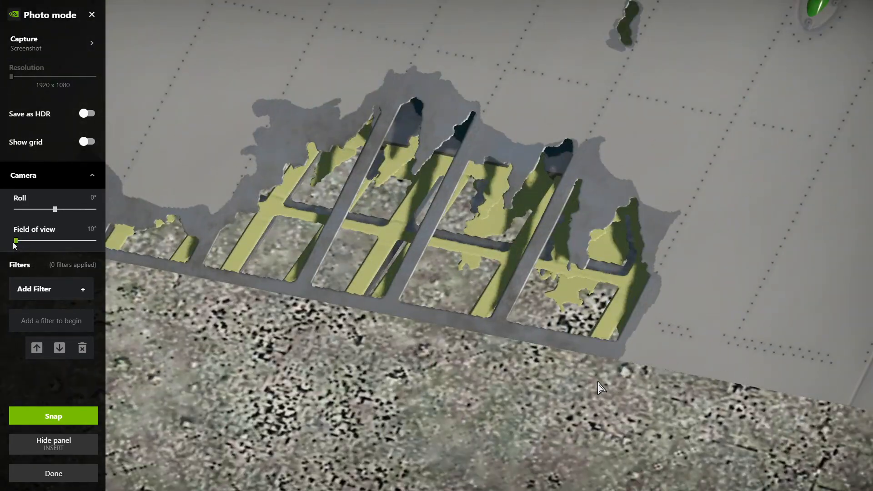
pyautogui.moveTo(599, 382); pyautogui.dragTo(684, 412)
pyautogui.moveTo(598, 382); pyautogui.dragTo(796, 415)
pyautogui.moveTo(598, 382); pyautogui.dragTo(463, 369)
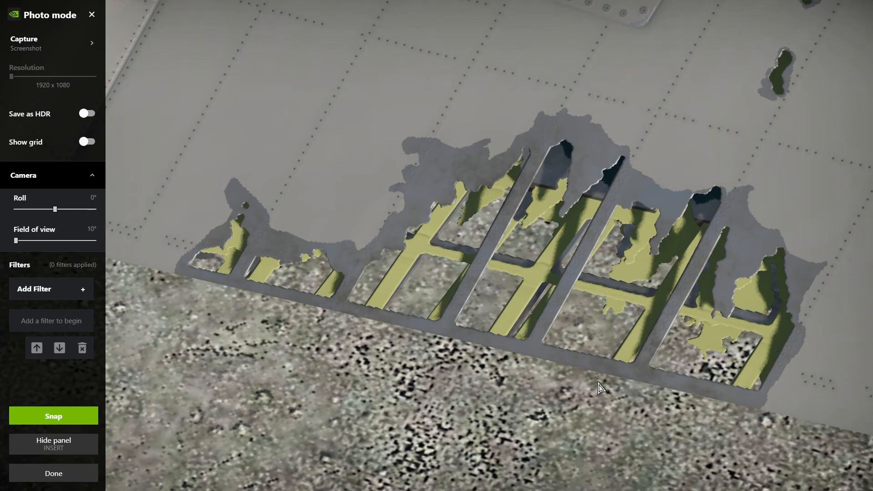
pyautogui.press('d')
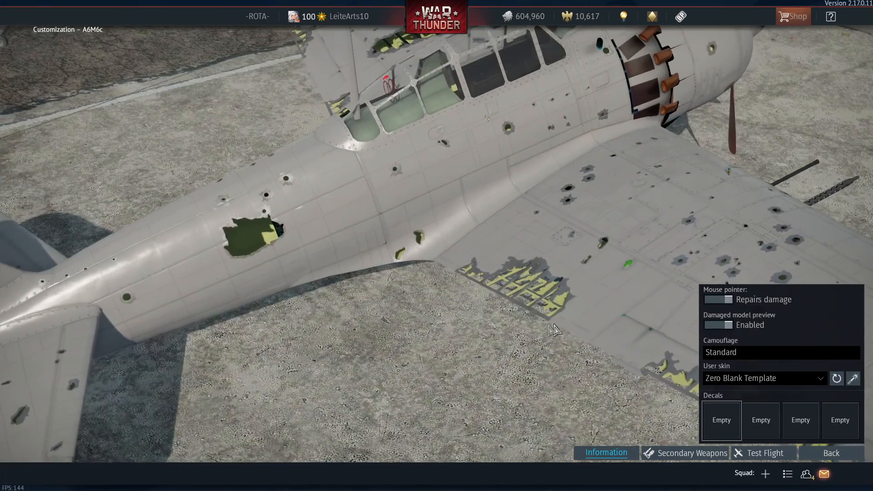
# View the damaged fuselage and wing from the side and reapply the Zero Blank Template with bumps user skin.
pyautogui.moveTo(551, 325); pyautogui.dragTo(393, 351)
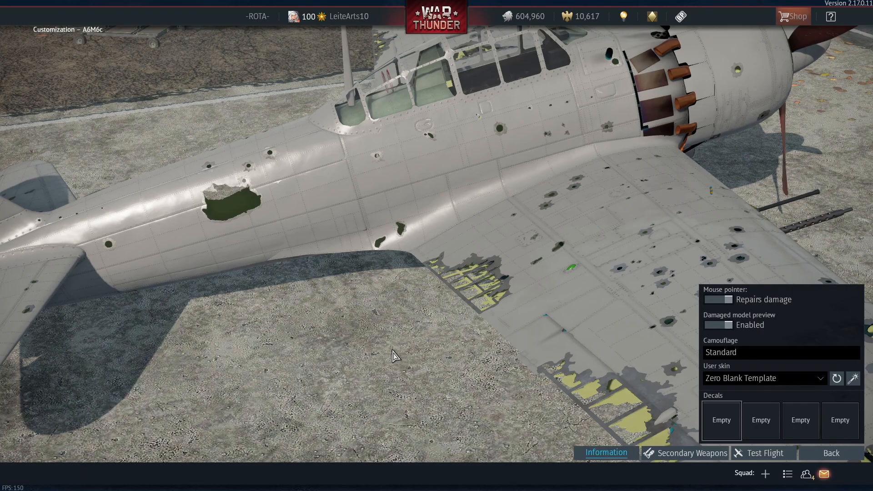
pyautogui.click(764, 378)
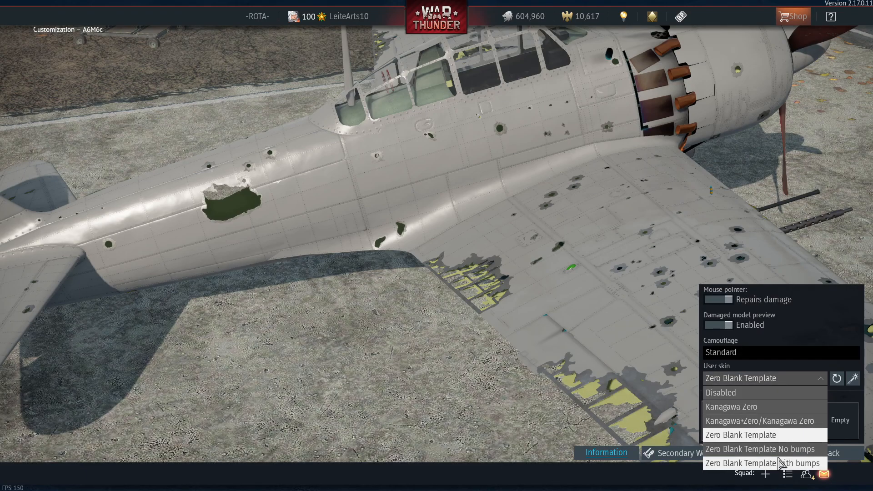
pyautogui.click(746, 461)
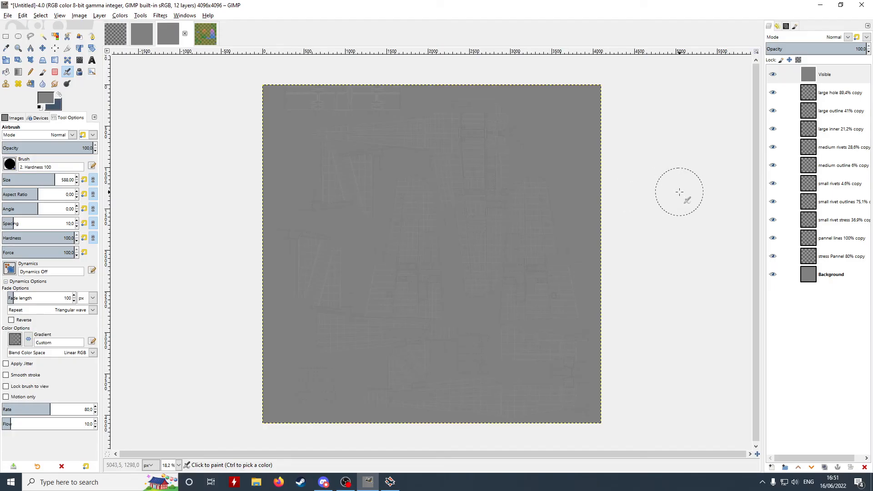
# Switch to GIMP, open the Template Zero Color image and collapse its rivets and Pannel Lines layer groups.
pyautogui.scroll(1, 426, 112)
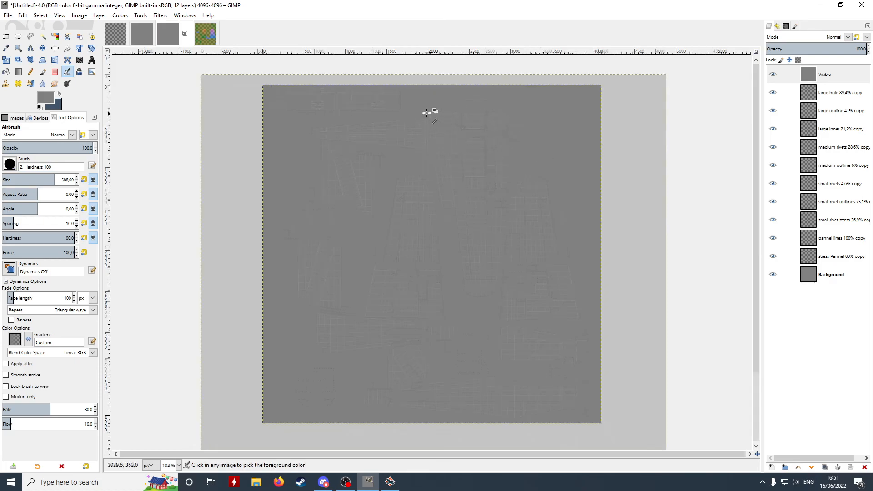
pyautogui.scroll(4, 426, 113)
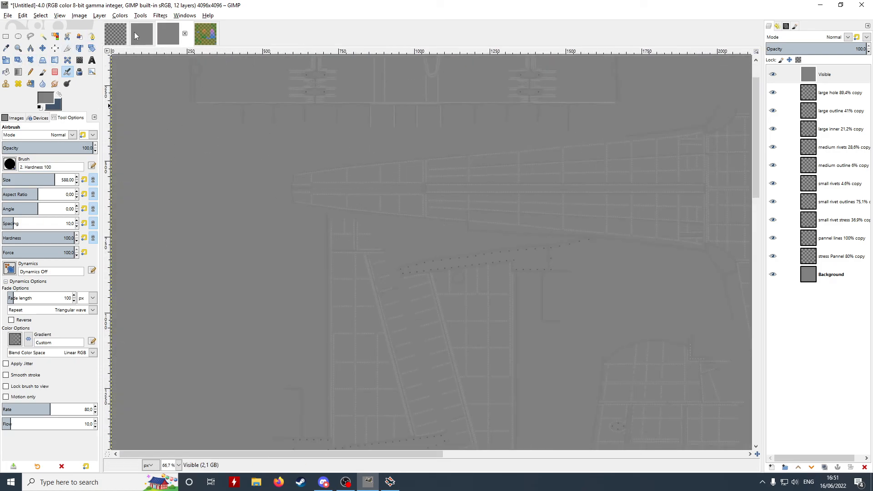
pyautogui.click(114, 36)
pyautogui.scroll(-4, 414, 166)
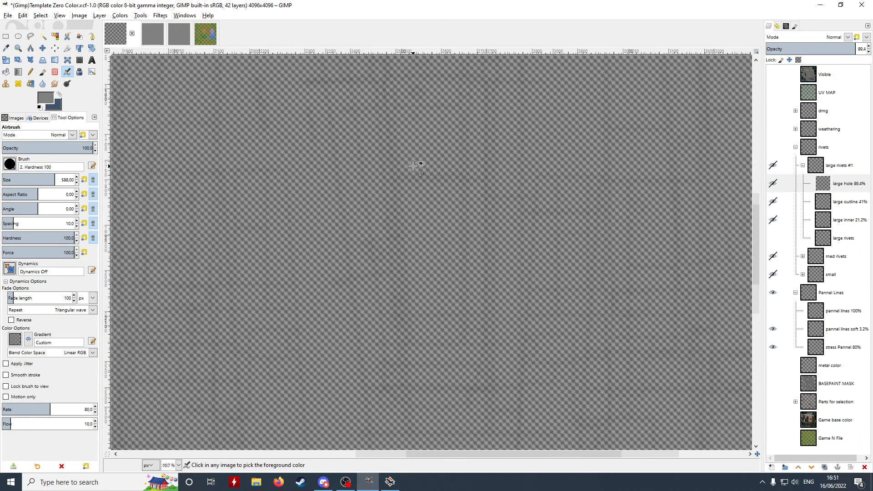
pyautogui.click(795, 147)
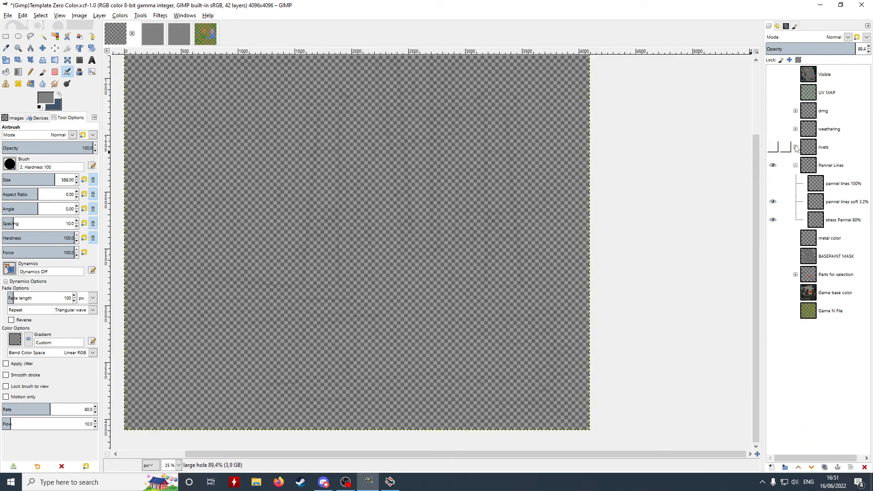
pyautogui.click(796, 165)
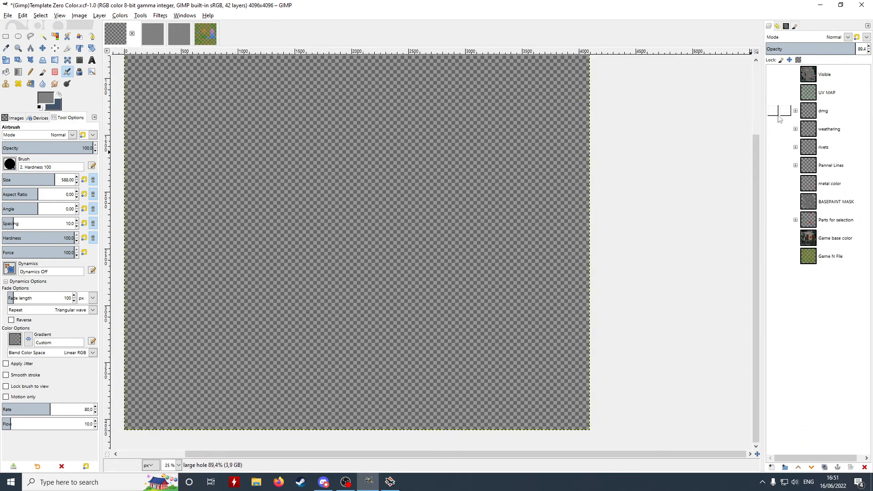
# Expand the dmg layer group and show its Transparency selection and exposed metal layers.
pyautogui.click(795, 111)
pyautogui.click(773, 128)
pyautogui.click(773, 147)
pyautogui.scroll(3, 537, 120)
pyautogui.press('r')
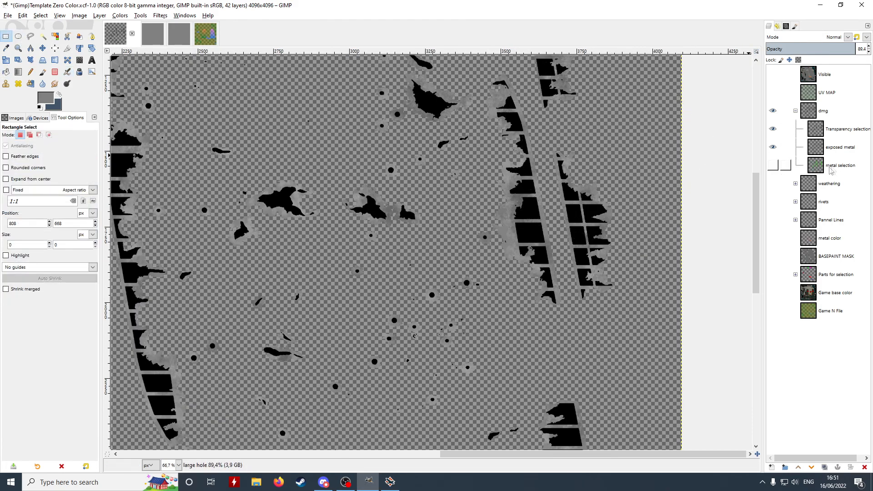
# Copy the Transparency selection layer into the untitled bump map image as its top layer and inspect the black damage shapes.
pyautogui.click(836, 130)
pyautogui.click(773, 130)
pyautogui.click(774, 130)
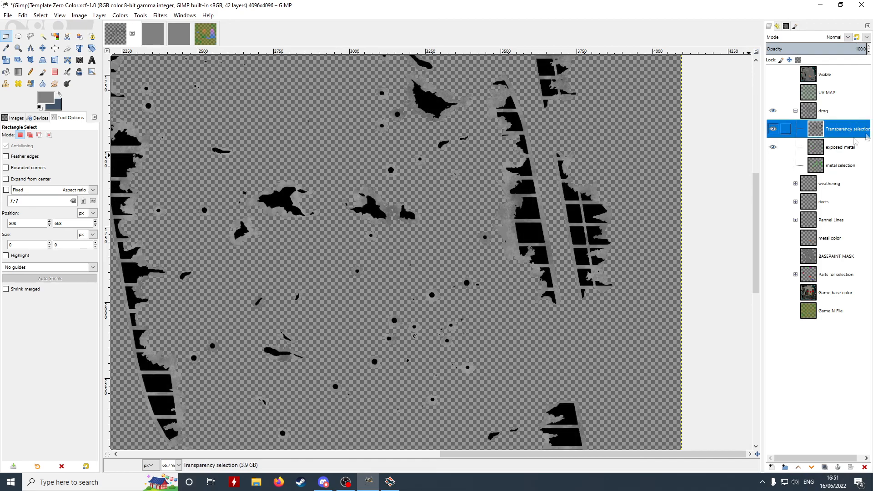
pyautogui.hotkey('ctrl', 'c')
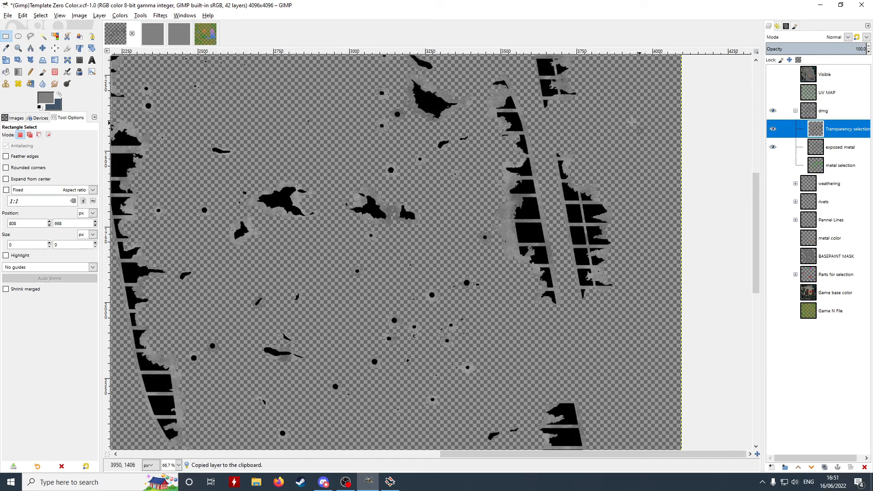
pyautogui.click(208, 36)
pyautogui.click(170, 35)
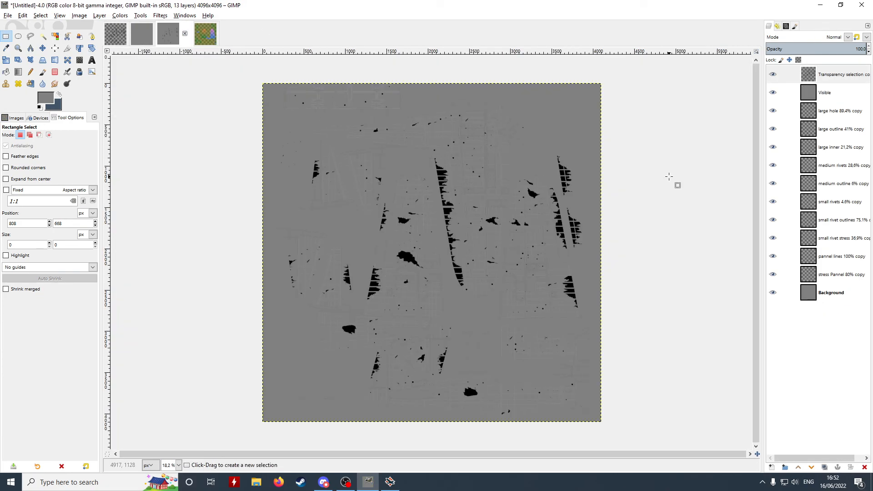
pyautogui.scroll(1, 435, 166)
pyautogui.scroll(8, 435, 165)
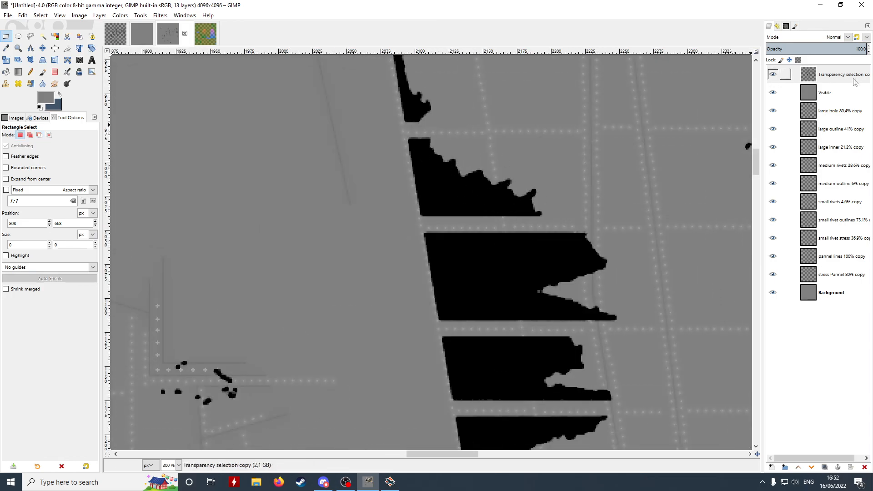
# Sample the black of a damage shape as the foreground colour and check its values.
pyautogui.press('o')
pyautogui.click(413, 197)
pyautogui.click(45, 97)
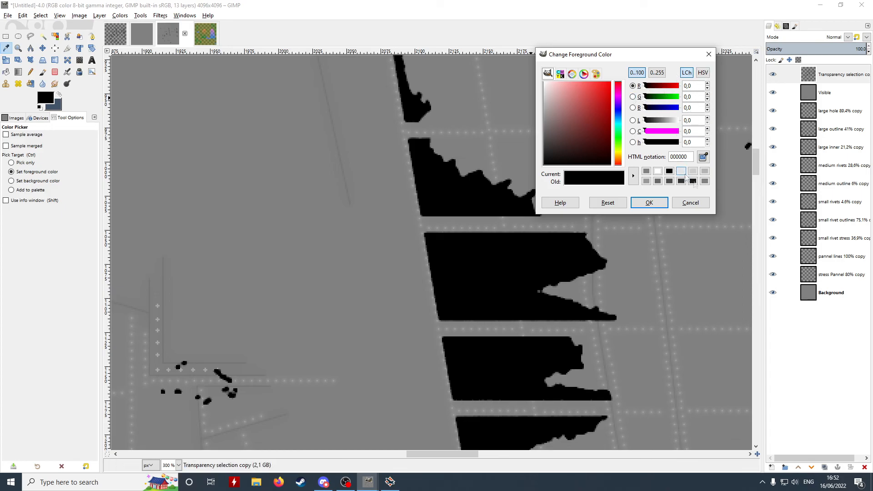
pyautogui.click(691, 202)
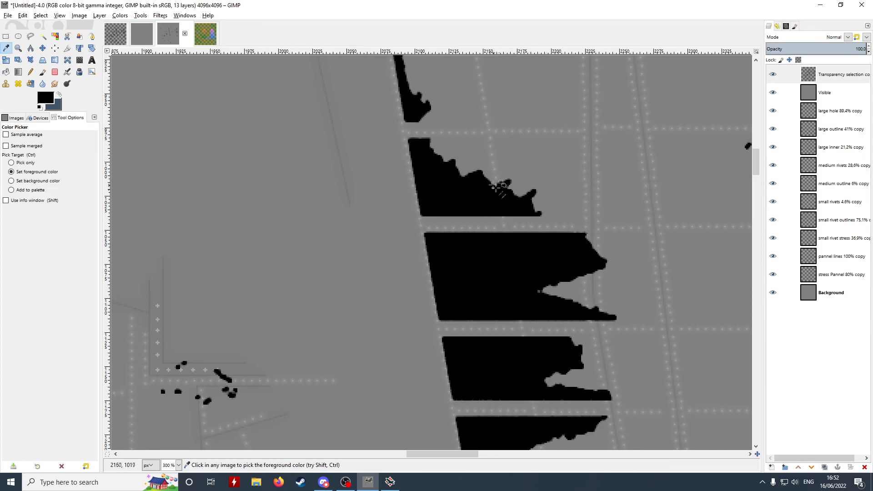
# Create a new layer from the visible image and convert it with the Normal Map filter at scale 10.
pyautogui.rightClick(830, 76)
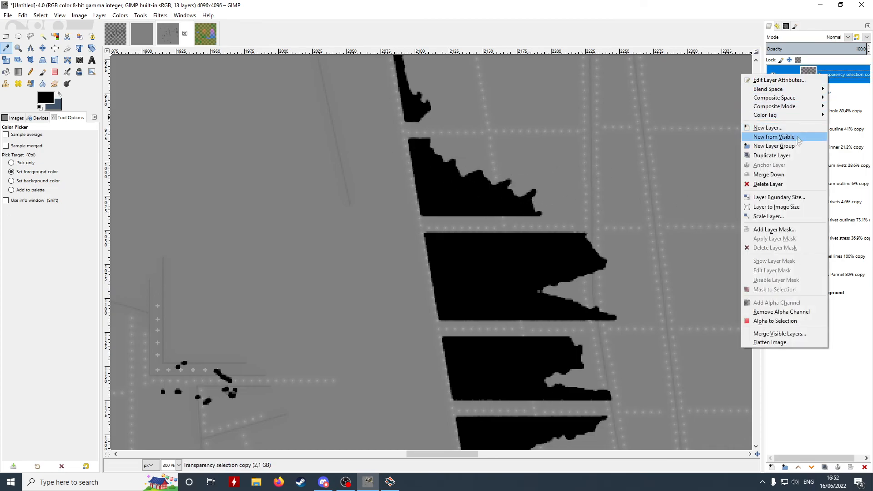
pyautogui.click(790, 137)
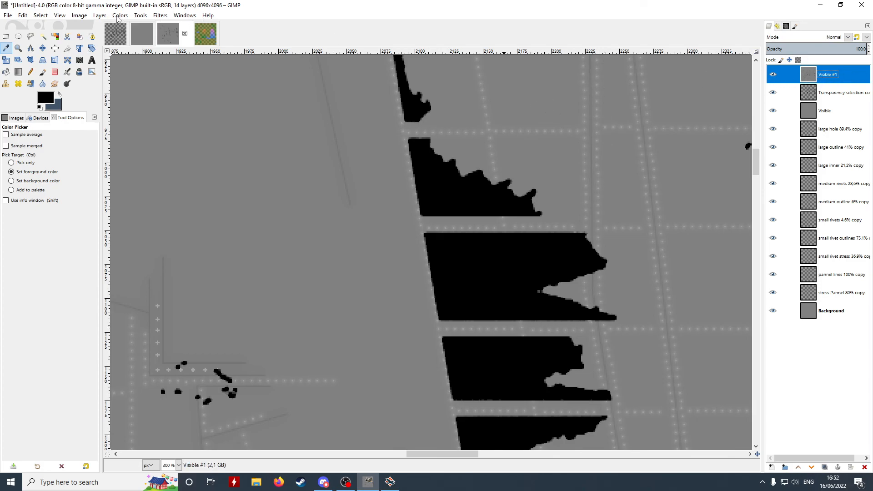
pyautogui.click(160, 15)
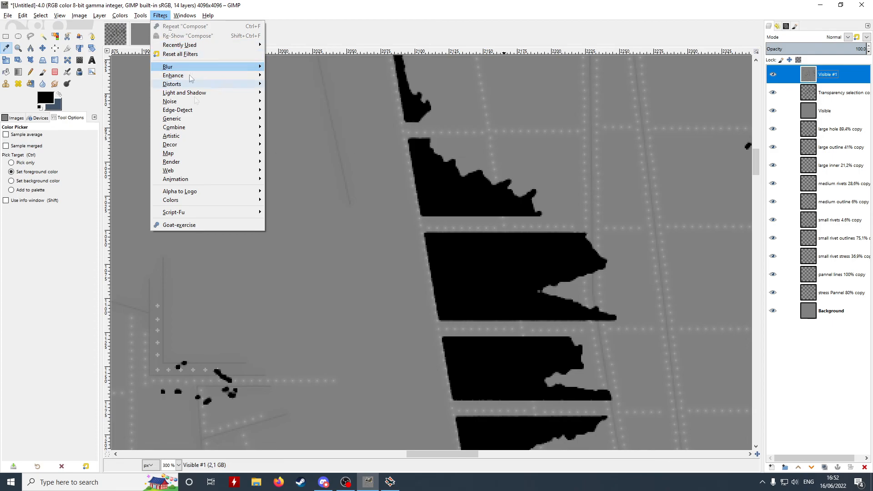
pyautogui.moveTo(234, 119)
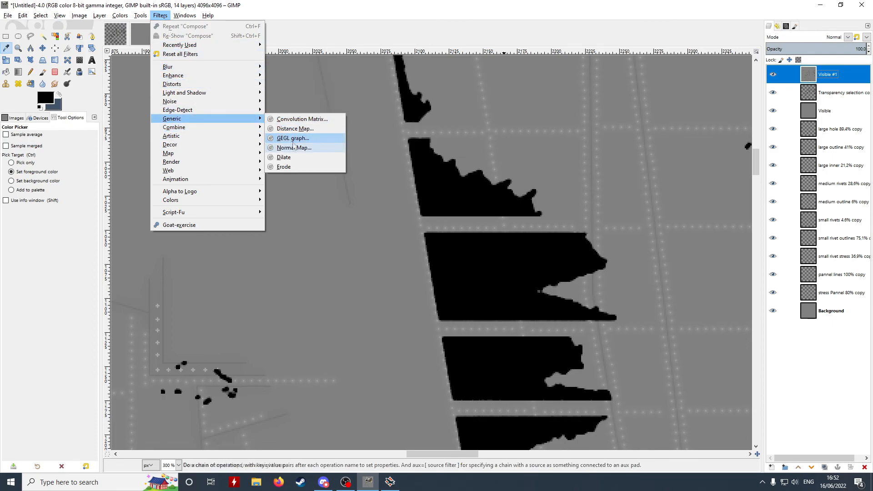
pyautogui.click(294, 148)
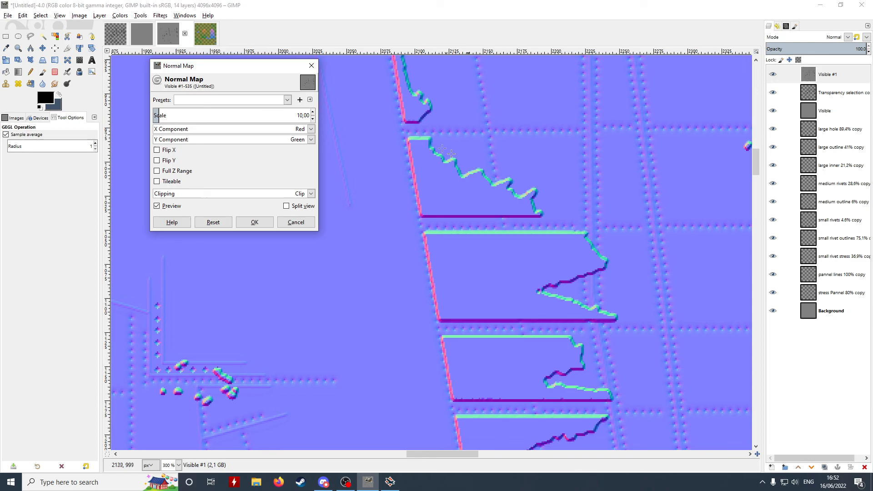
pyautogui.click(255, 221)
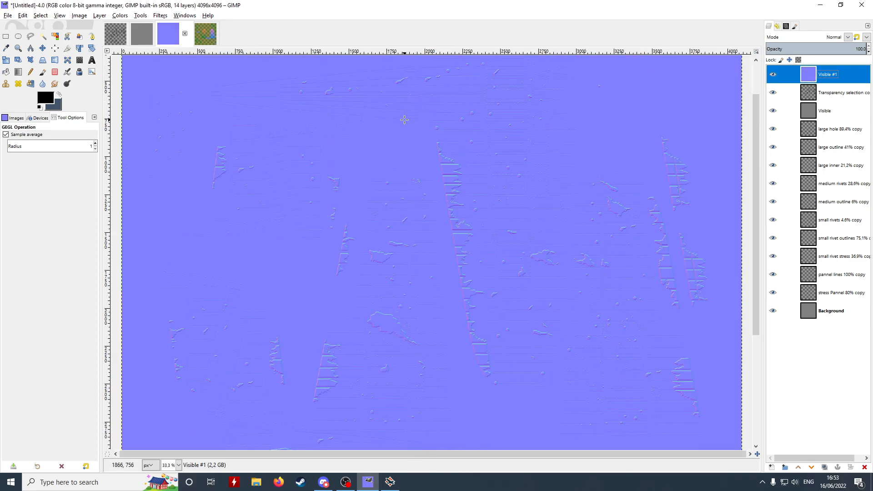
# Decompose the normal map layer into separate channel layers and delete the blue one.
pyautogui.click(120, 16)
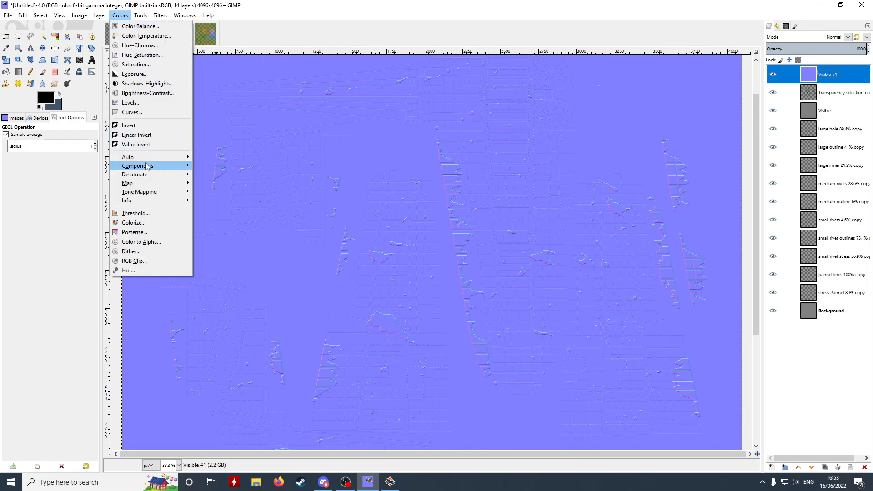
pyautogui.moveTo(145, 166)
pyautogui.click(221, 205)
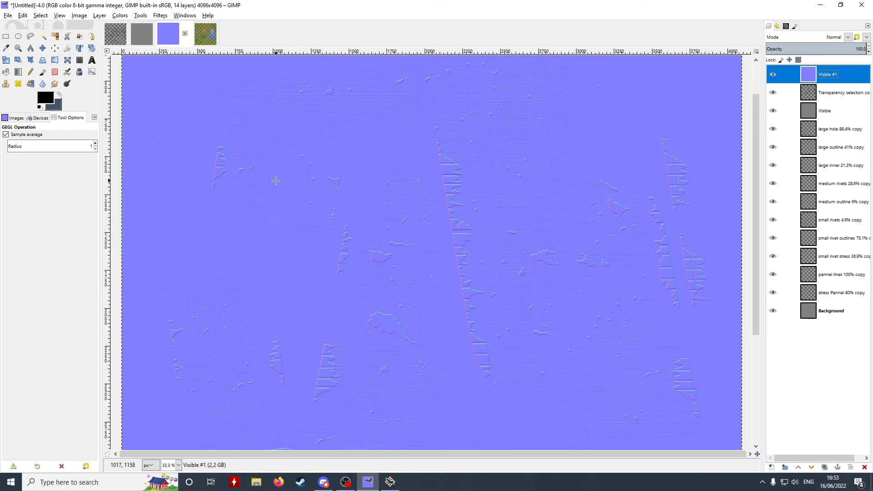
pyautogui.click(438, 288)
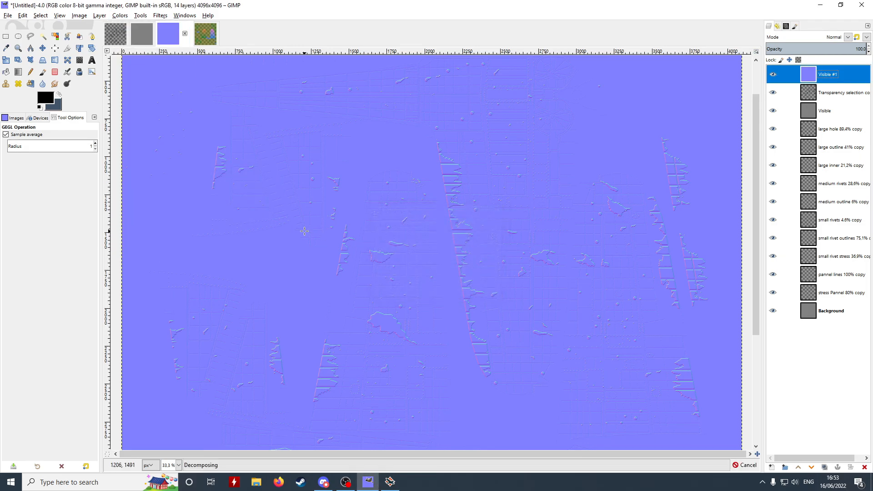
pyautogui.rightClick(750, 111)
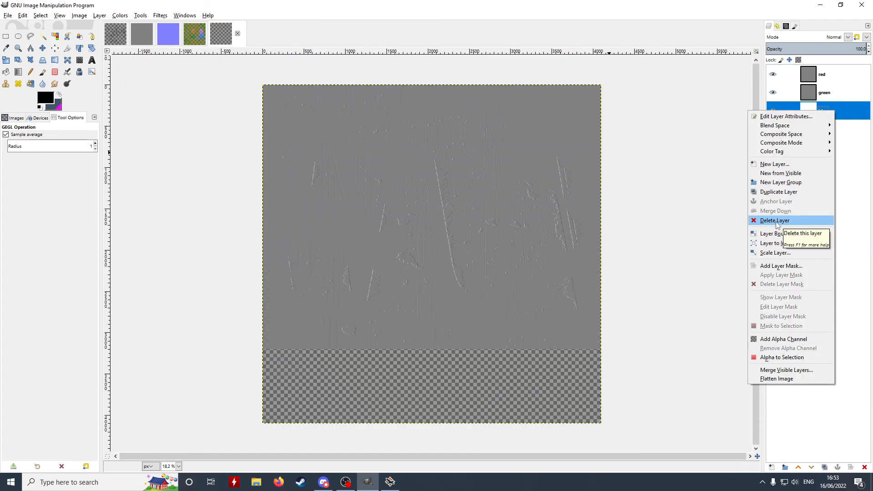
pyautogui.click(776, 223)
# Rename the red channel layer to alpha dmg and the green channel layer to green dmg.
pyautogui.click(823, 74)
pyautogui.doubleClick(827, 73)
pyautogui.write('alpha')
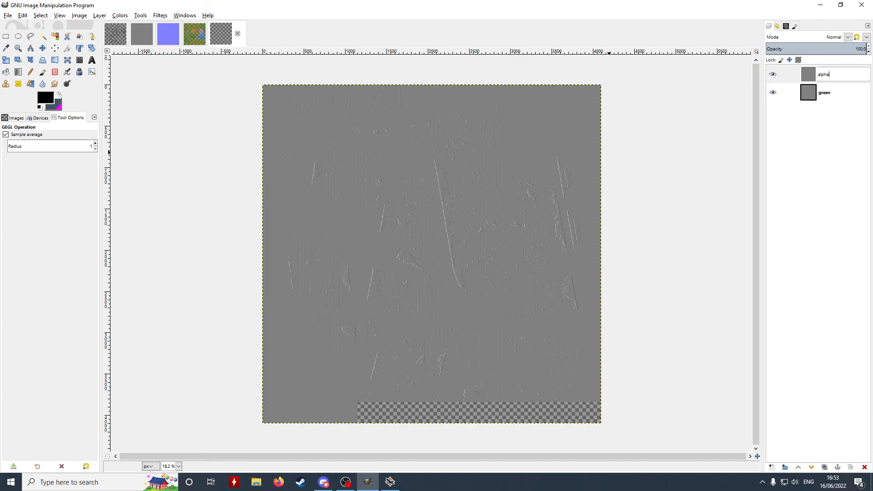
pyautogui.press('Return')
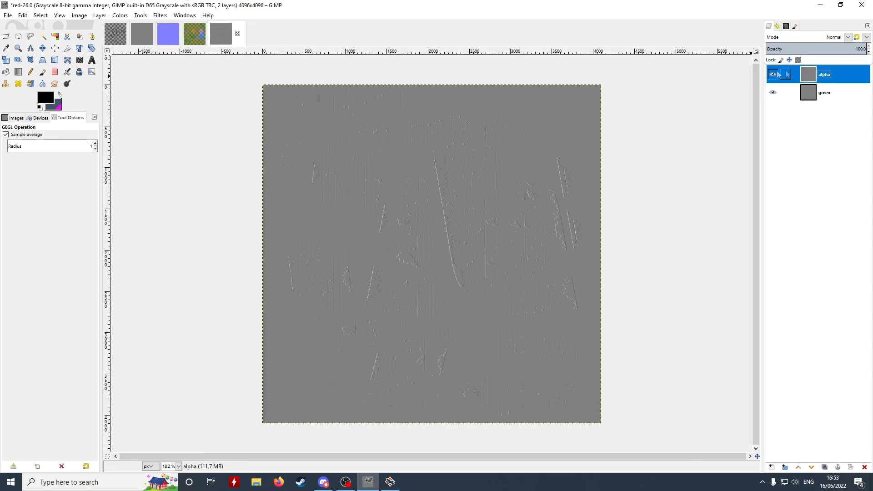
pyautogui.doubleClick(853, 74)
pyautogui.click(849, 214)
pyautogui.doubleClick(836, 76)
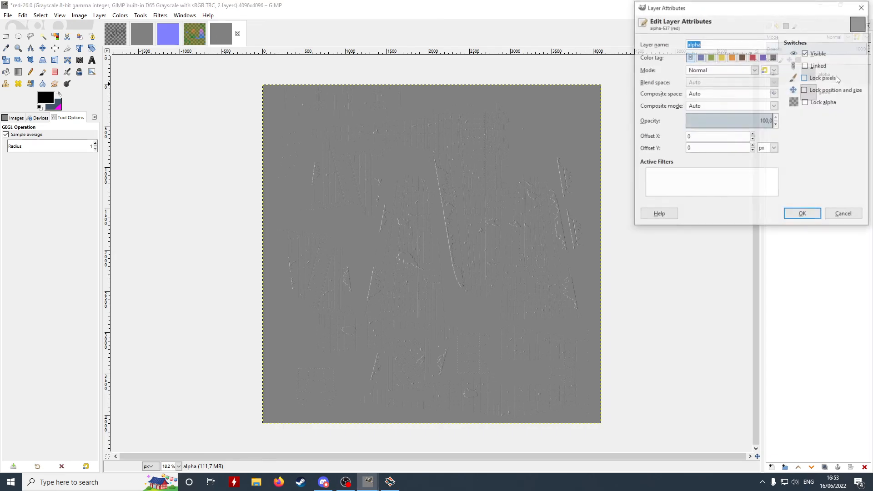
pyautogui.write('dmg')
pyautogui.press('Return')
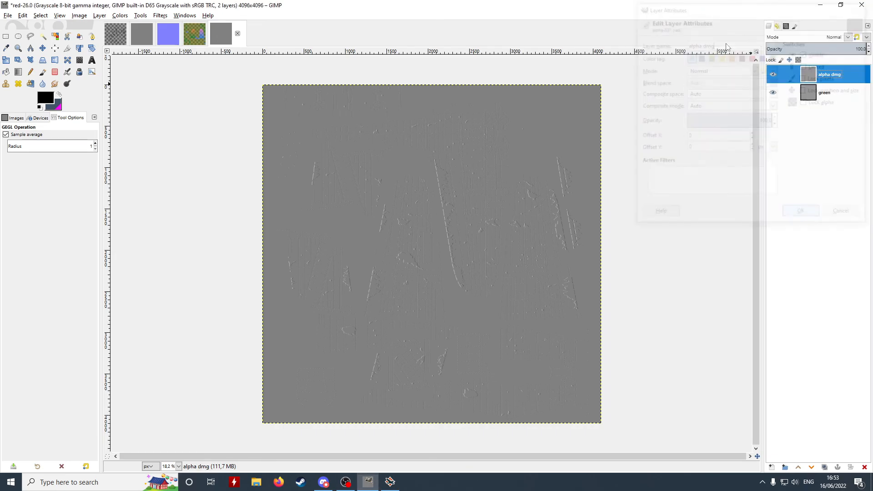
pyautogui.doubleClick(821, 93)
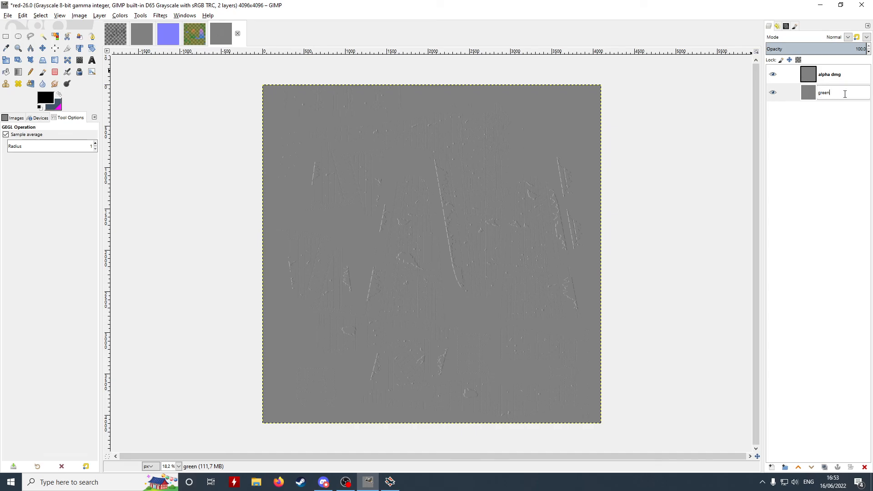
pyautogui.write('dmg')
pyautogui.press('Return')
# Close the old rgba-compose image and bring up the Template Zero Normals image.
pyautogui.click(831, 75)
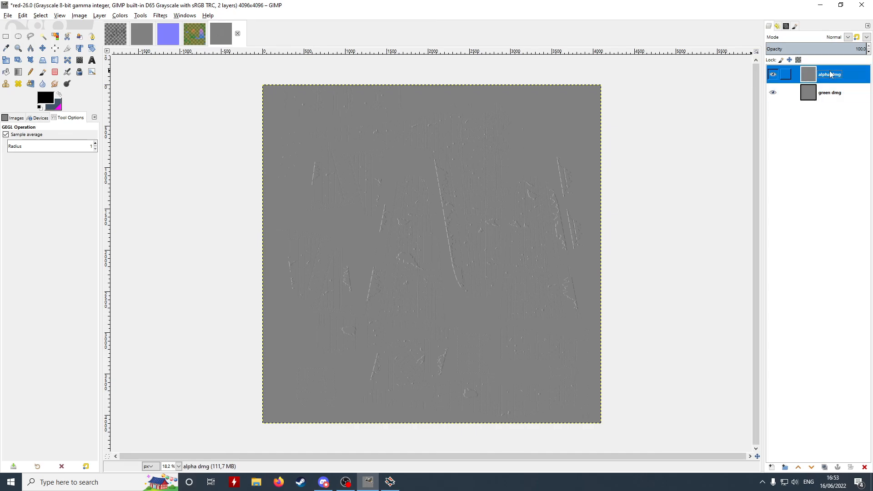
pyautogui.hotkey('ctrl', 'c')
pyautogui.click(204, 35)
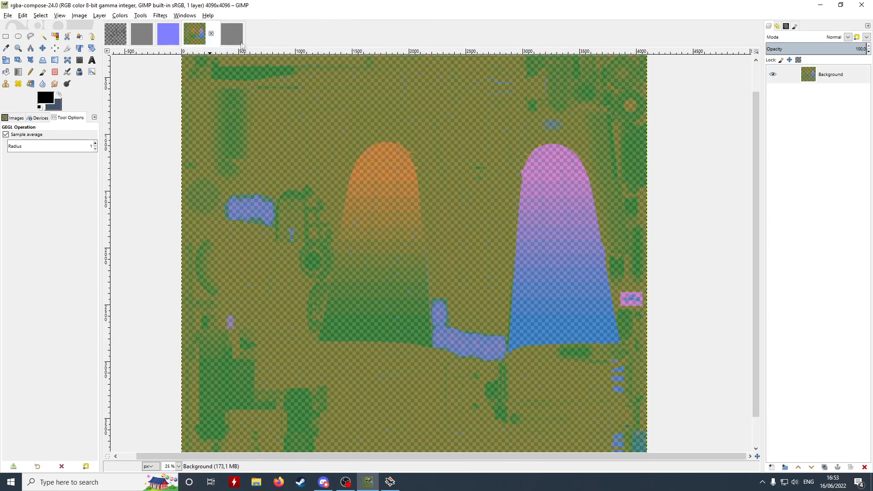
pyautogui.click(212, 36)
pyautogui.click(179, 36)
pyautogui.click(148, 36)
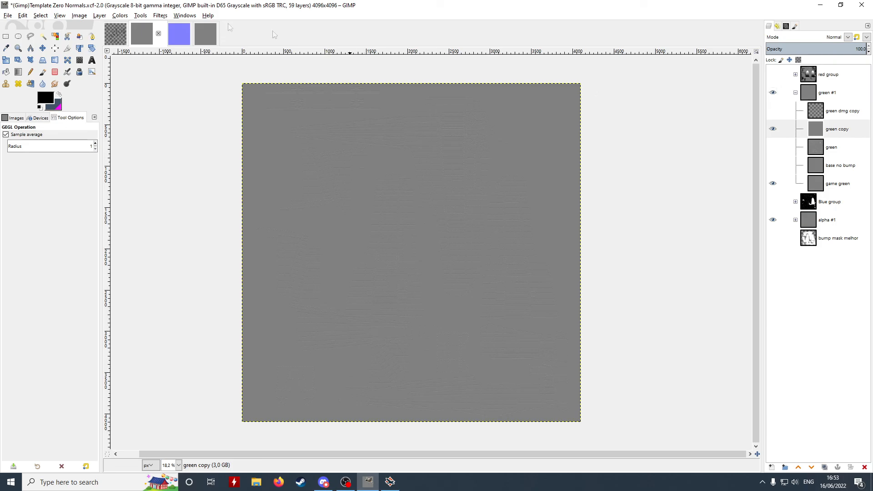
# Hide and collapse the green #1 group and paste the alpha dmg layer as a new layer inside the alpha #1 group.
pyautogui.click(206, 34)
pyautogui.click(840, 75)
pyautogui.click(143, 35)
pyautogui.click(774, 93)
pyautogui.click(795, 93)
pyautogui.click(796, 130)
pyautogui.click(822, 166)
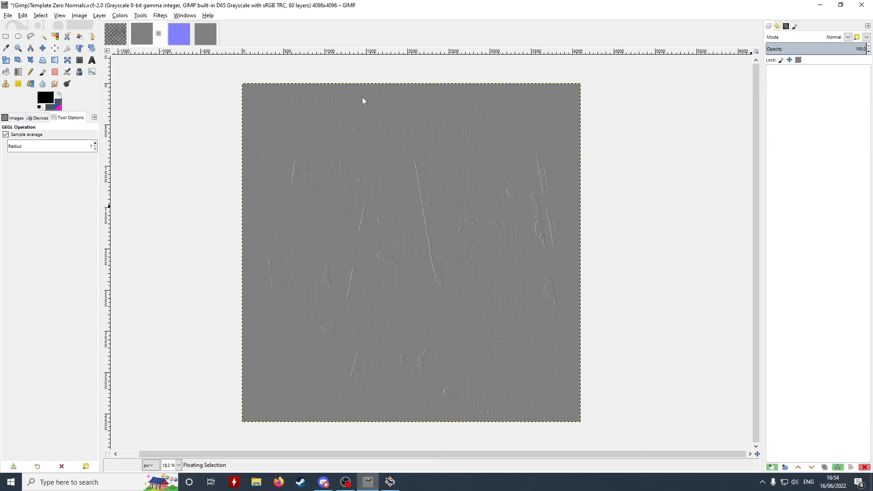
pyautogui.hotkey('ctrl', 'h')
# Copy the green dmg layer into the green #1 group of Template Zero Normals as a new layer.
pyautogui.click(205, 34)
pyautogui.click(839, 93)
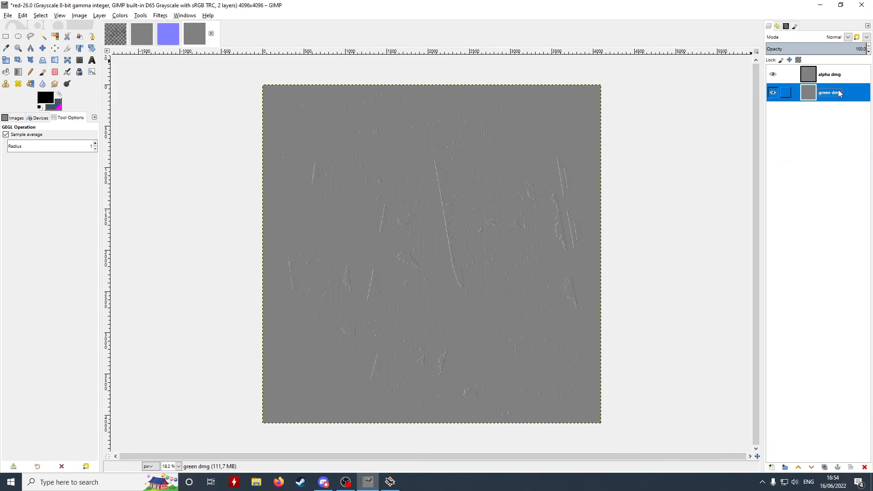
pyautogui.click(164, 38)
pyautogui.click(797, 93)
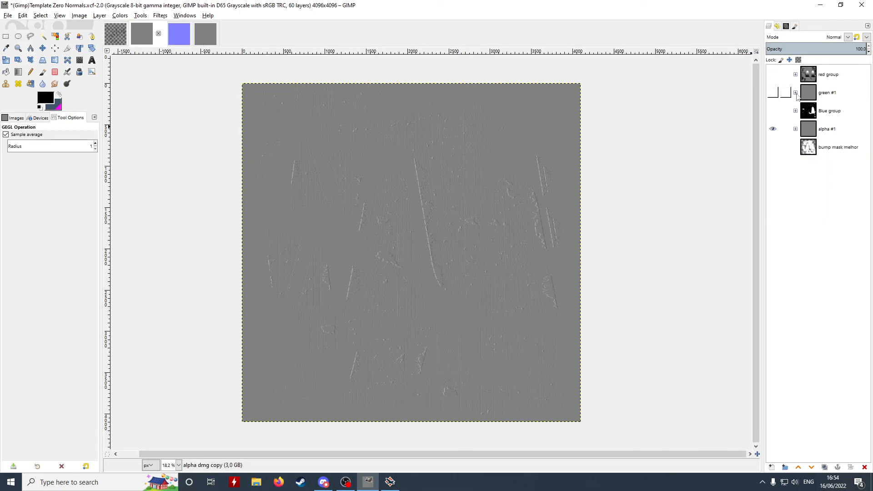
pyautogui.click(797, 94)
pyautogui.click(831, 114)
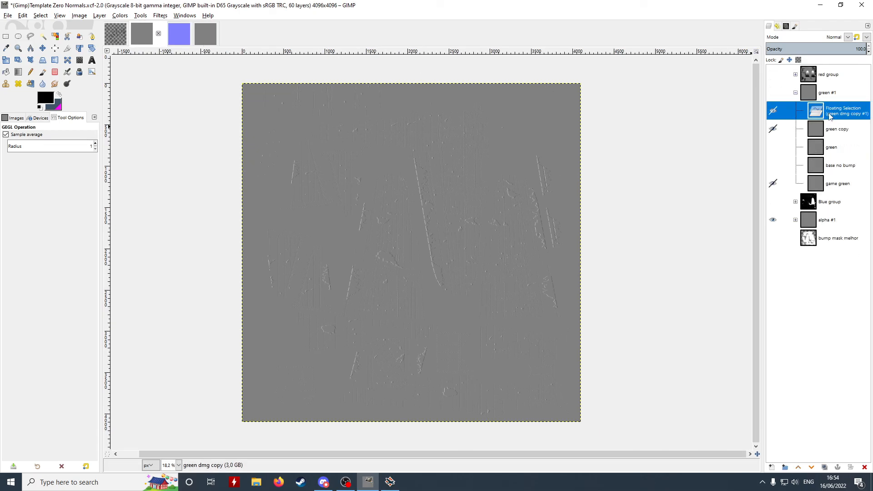
pyautogui.rightClick(830, 116)
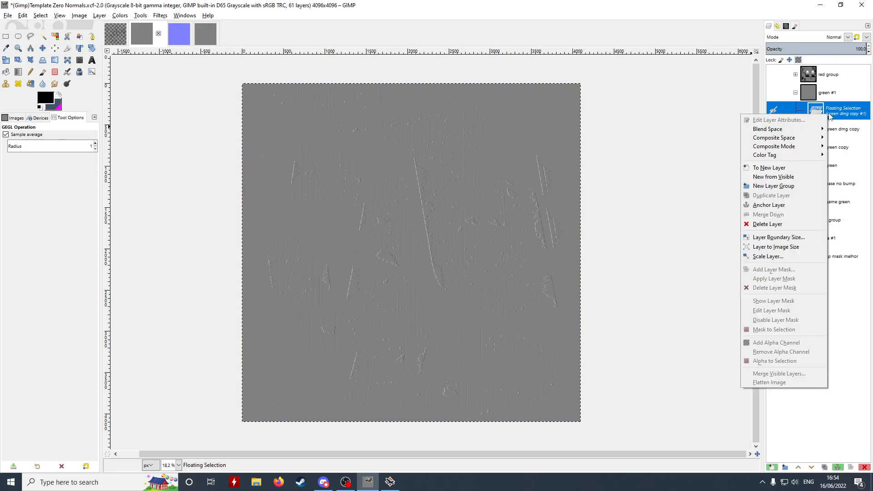
pyautogui.click(782, 171)
# Show the green #1 group and compose the red, green #1, Blue and alpha #1 groups into an RGBA image.
pyautogui.click(773, 92)
pyautogui.scroll(5, 411, 184)
pyautogui.scroll(-5, 425, 193)
pyautogui.click(120, 16)
pyautogui.moveTo(145, 166)
pyautogui.click(221, 195)
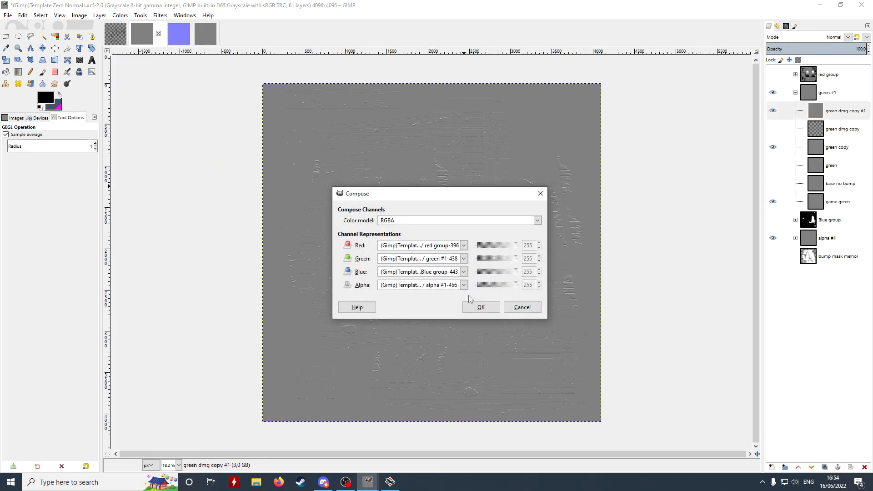
pyautogui.click(482, 308)
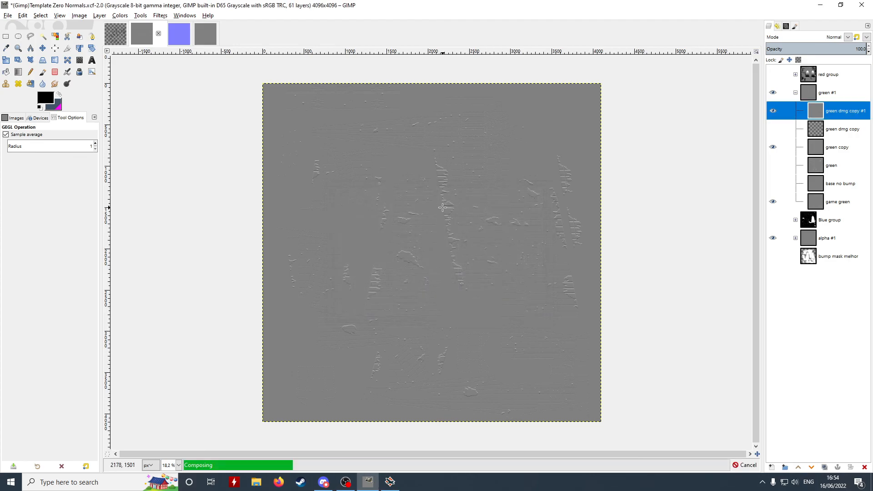
# Export the composed image over a6m6c_n_dmg.dds in the Zero Blank Template with bumps folder.
pyautogui.click(7, 15)
pyautogui.click(39, 134)
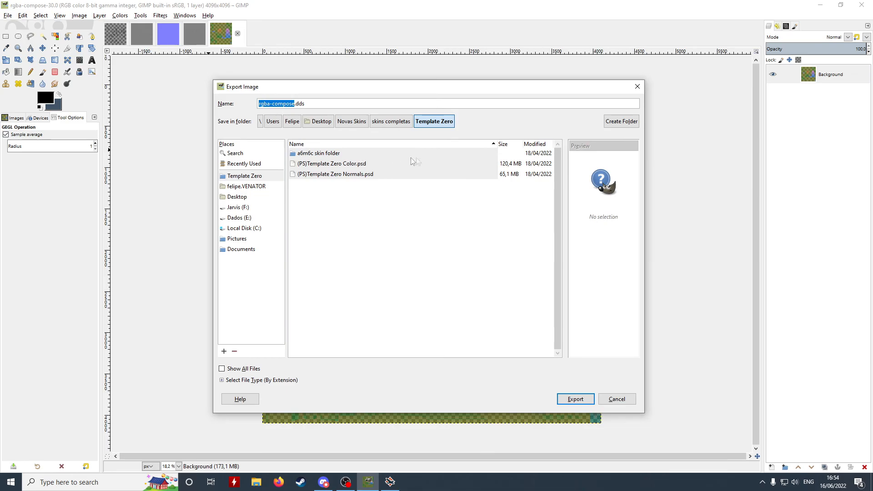
pyautogui.click(244, 163)
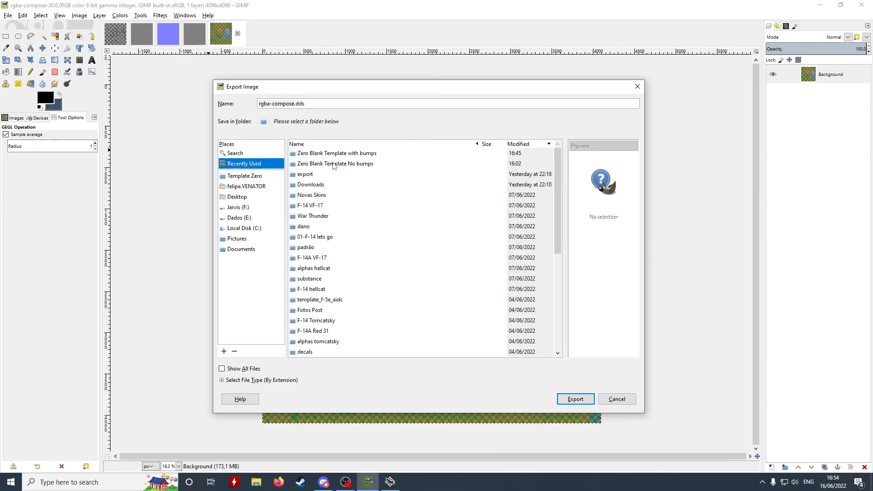
pyautogui.doubleClick(330, 155)
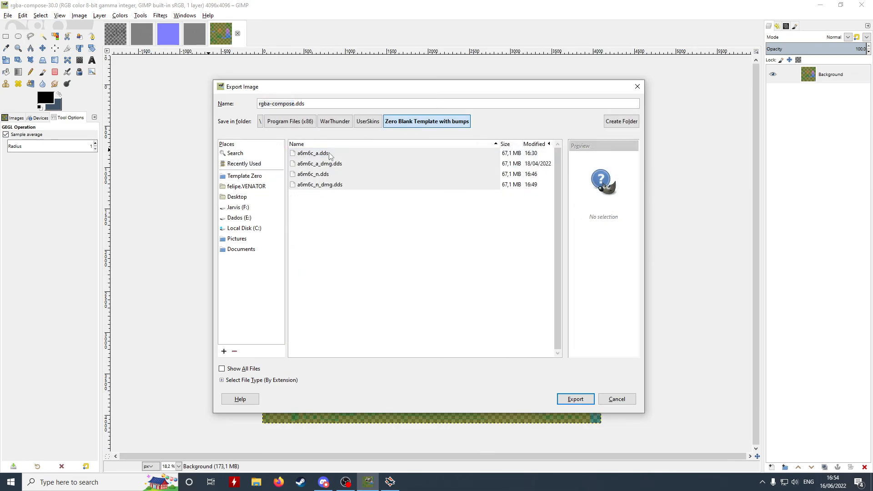
pyautogui.click(320, 184)
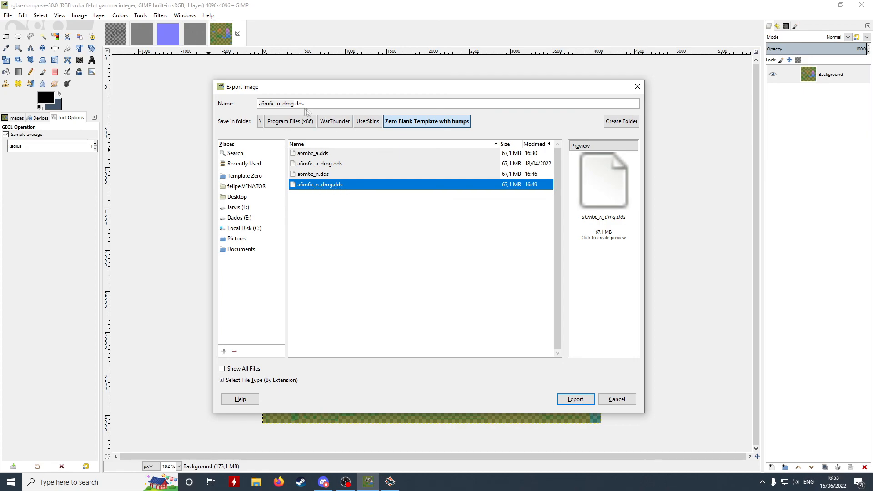
pyautogui.click(572, 400)
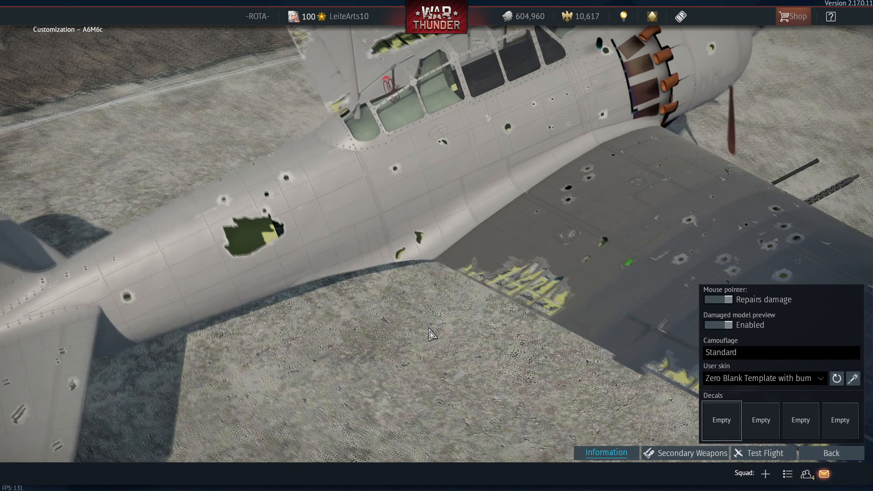
# Switch to War Thunder and inspect the damaged wing and tail in Photo mode at a 21° field of view, then view the whole aircraft.
pyautogui.hotkey('alt', 'F2')
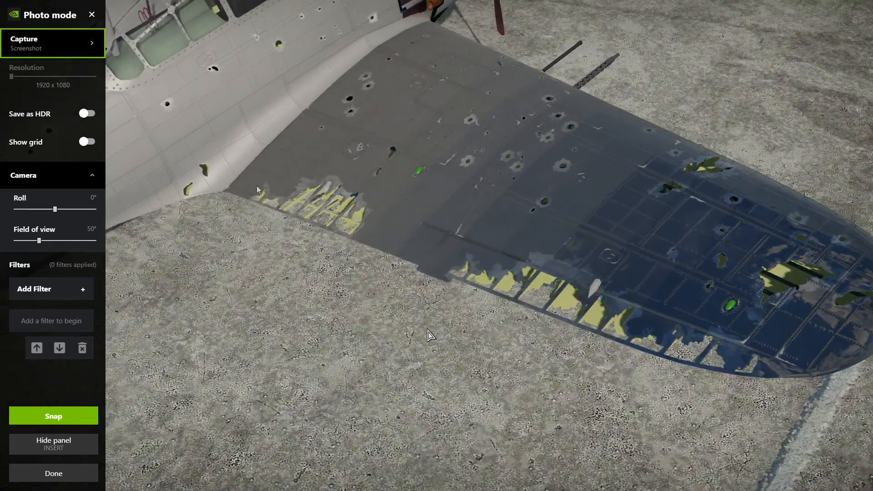
pyautogui.moveTo(39, 241); pyautogui.dragTo(21, 244)
pyautogui.moveTo(398, 301); pyautogui.dragTo(504, 341)
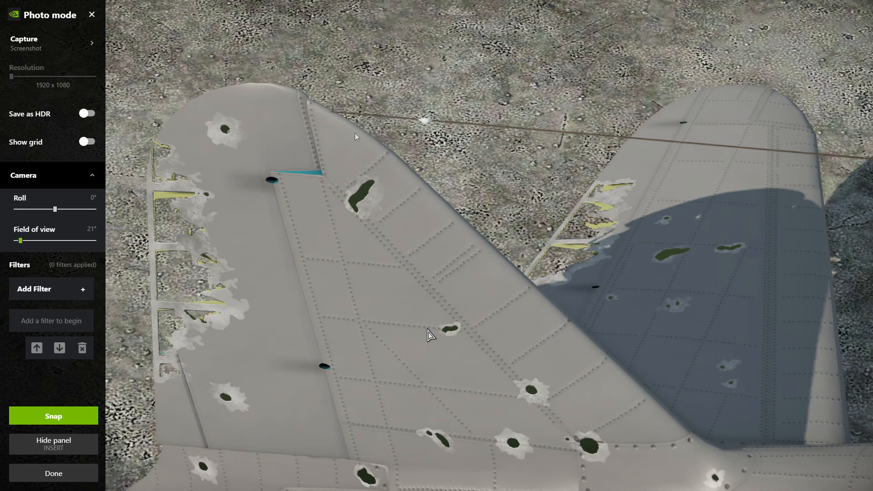
pyautogui.press('Escape')
pyautogui.scroll(-3, 448, 386)
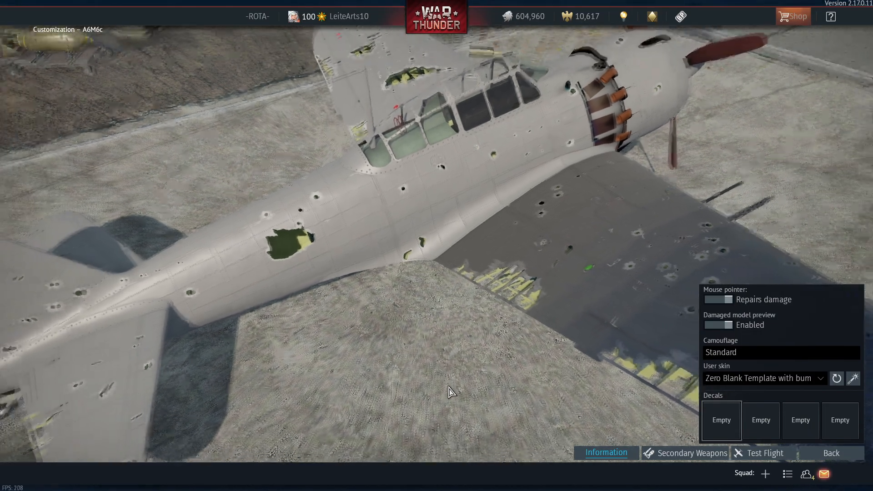
pyautogui.scroll(-5, 448, 386)
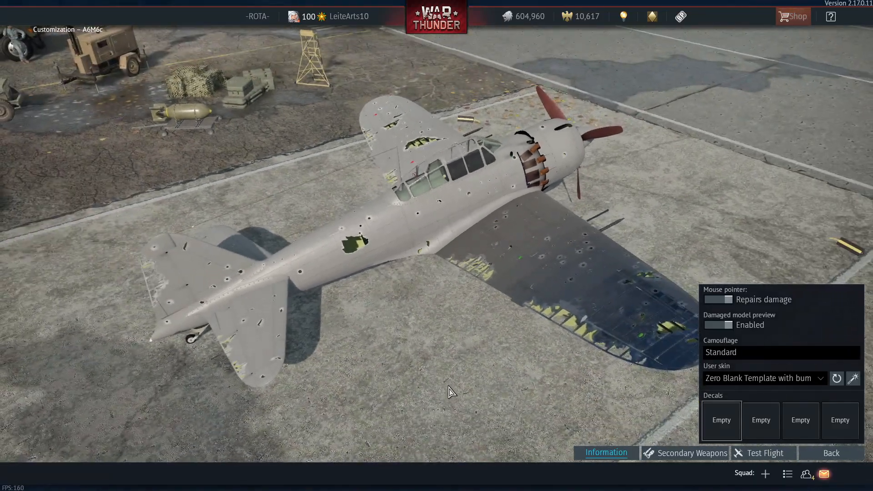